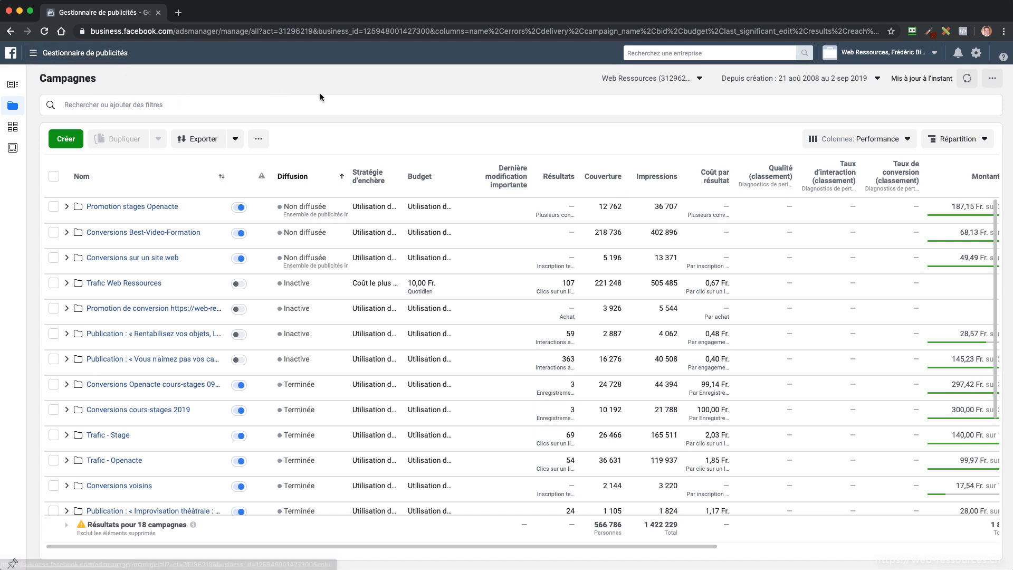
left_click(33, 56)
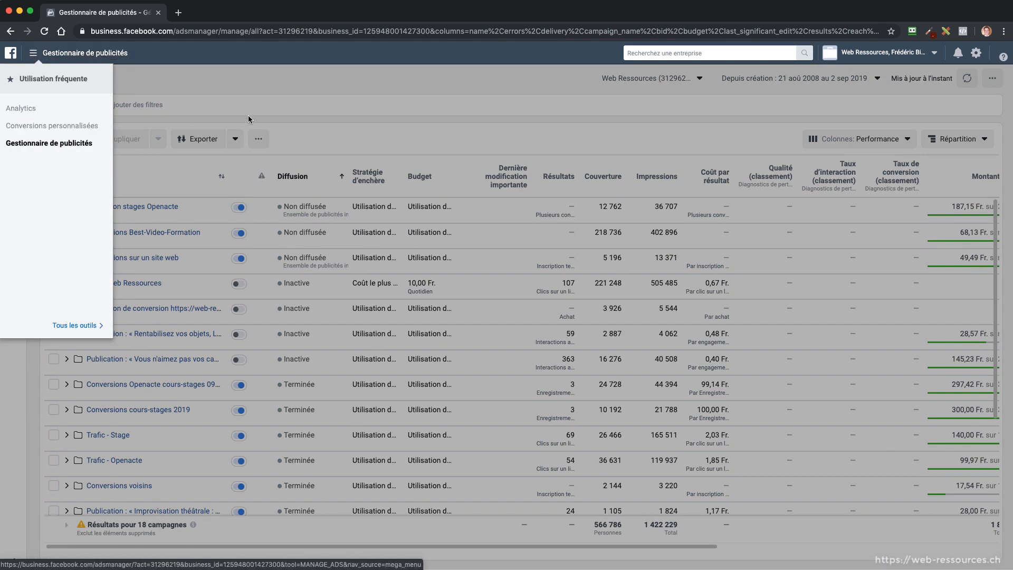
left_click(267, 72)
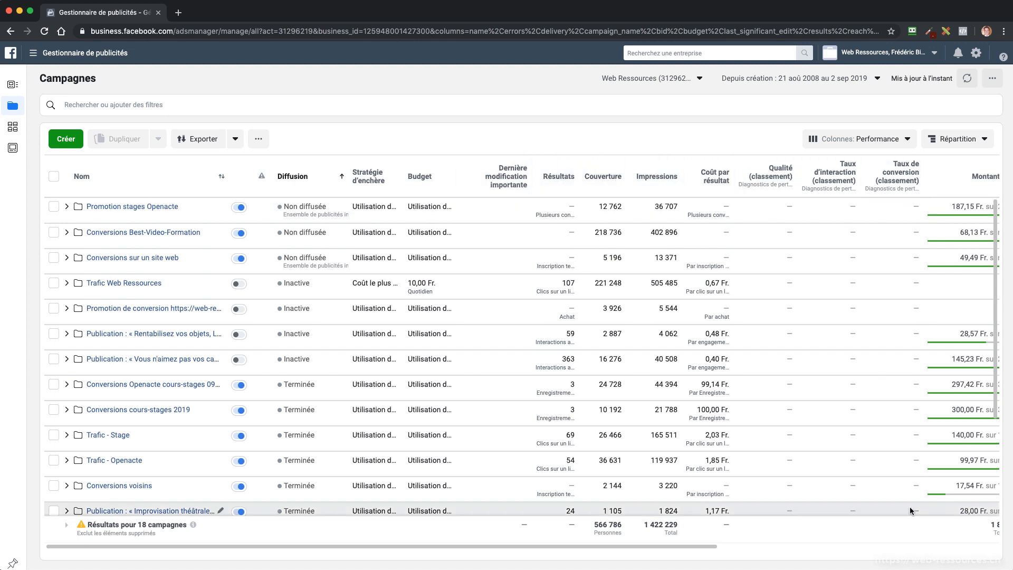
left_click_drag(527, 543, 830, 567)
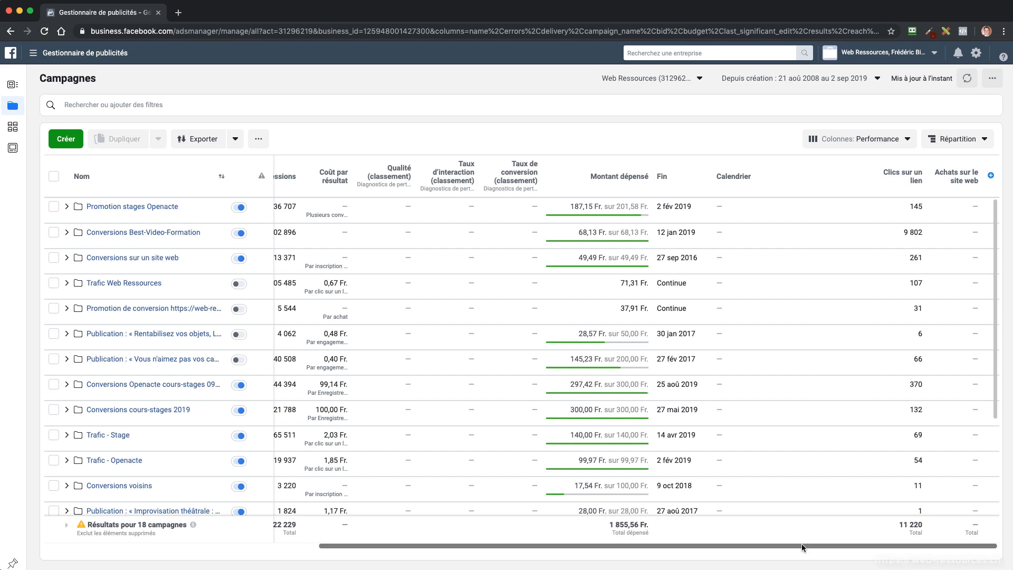
left_click_drag(801, 546, 478, 547)
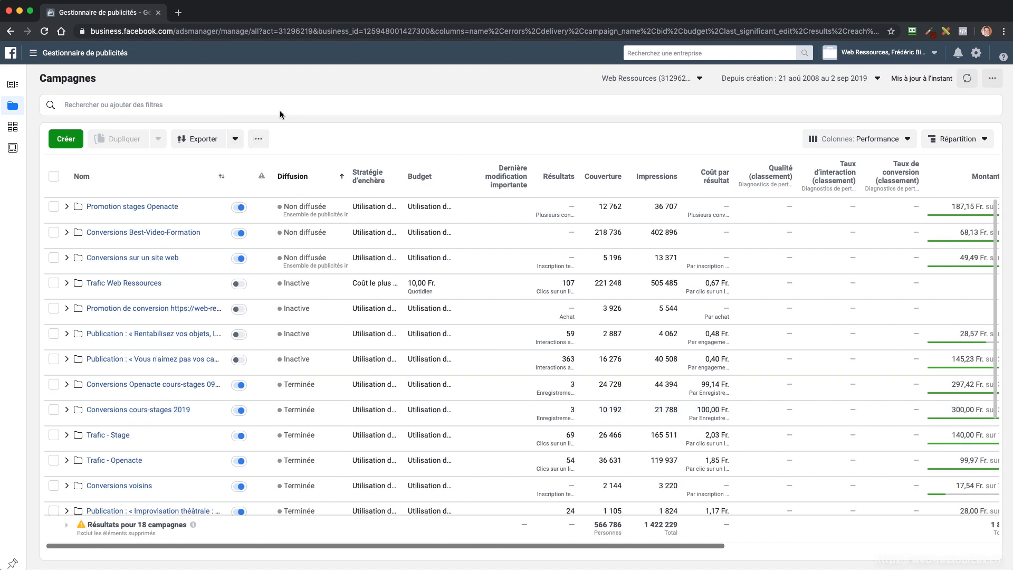
Start a new campaign and choose Conversions as its marketing objective
left_click(65, 139)
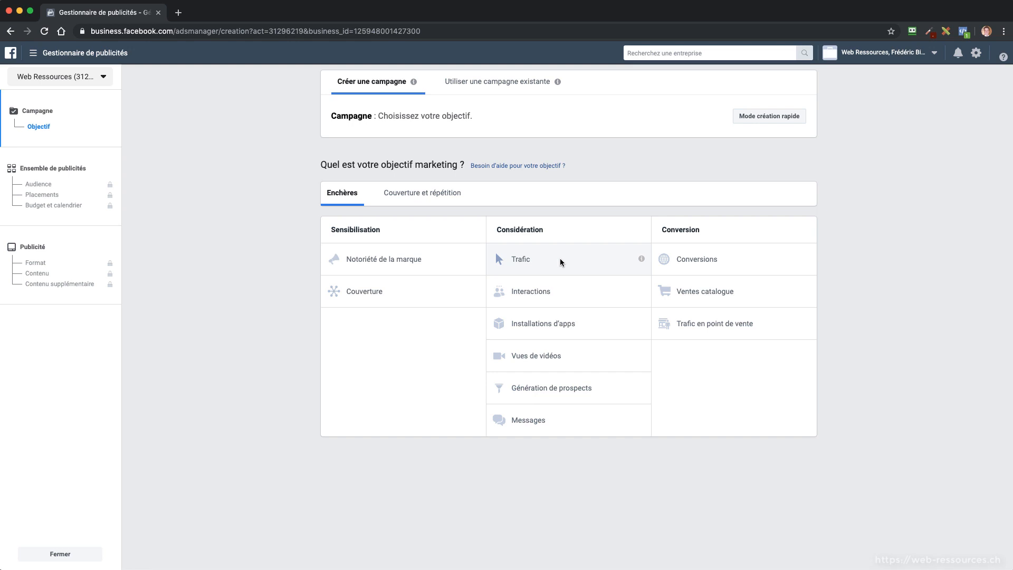
mouse_move(641, 260)
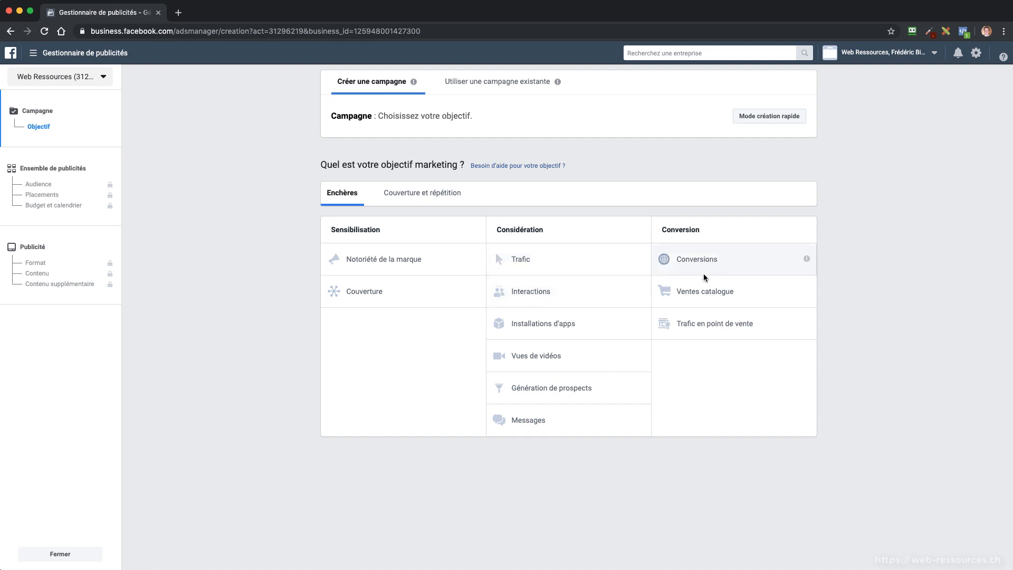
left_click(730, 258)
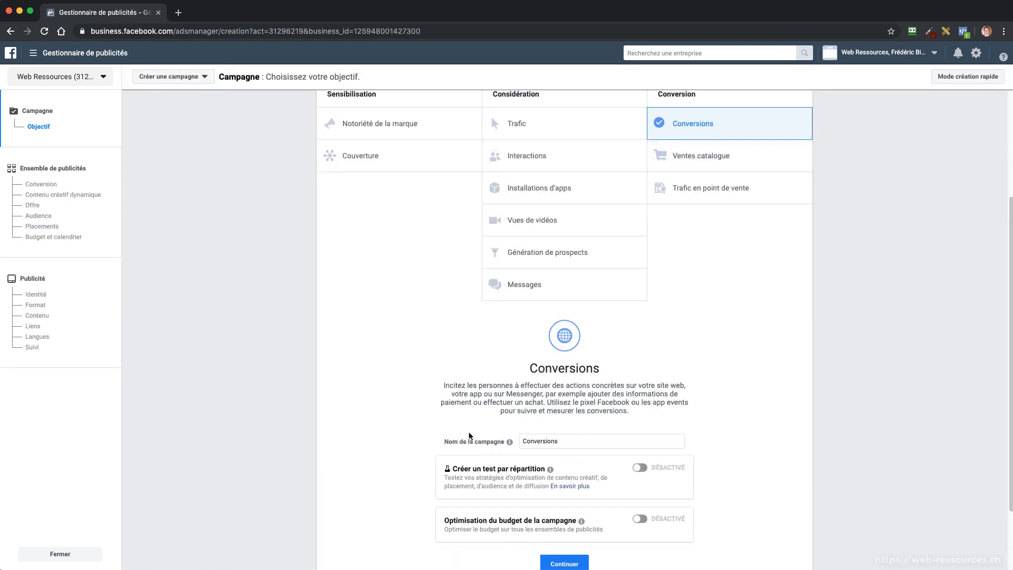
Name the campaign "Conversion demo Web Ressources", with the name copied to the clipboard, and continue to the ad set settings
scroll(385, 406, "down", 3)
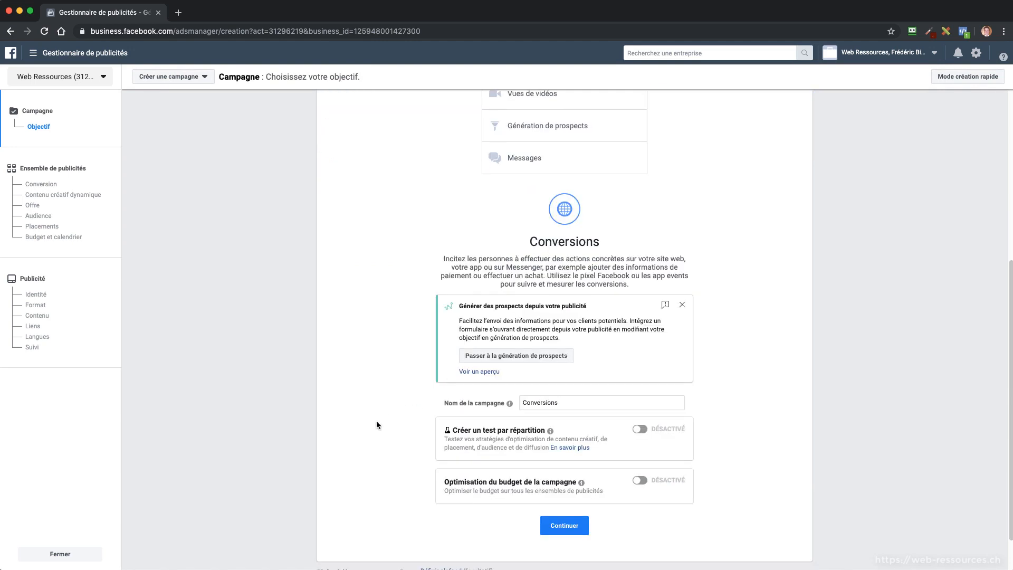
left_click(572, 402)
type("demo")
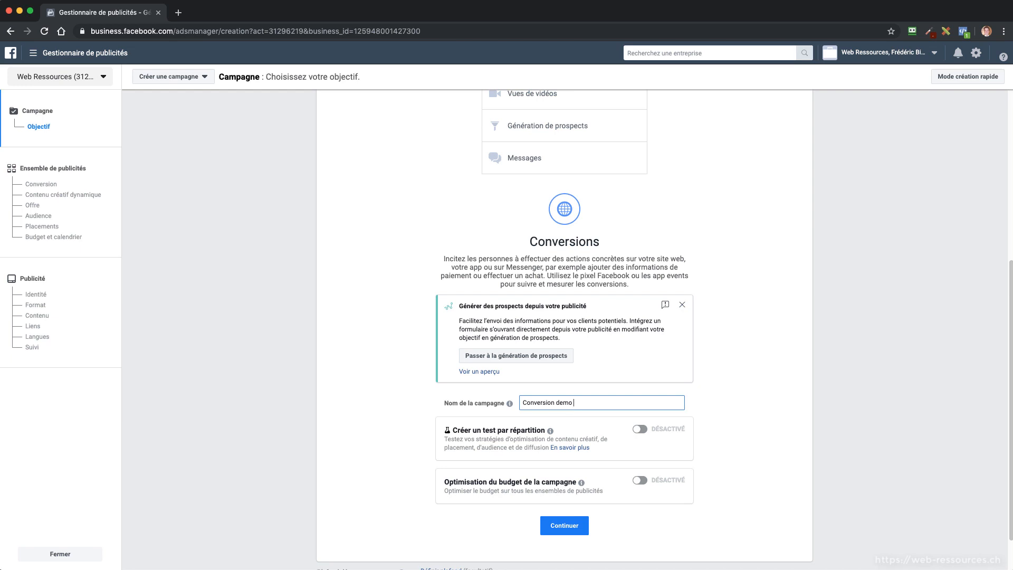
type(" Web Ressources")
key("super+a")
key("super+c")
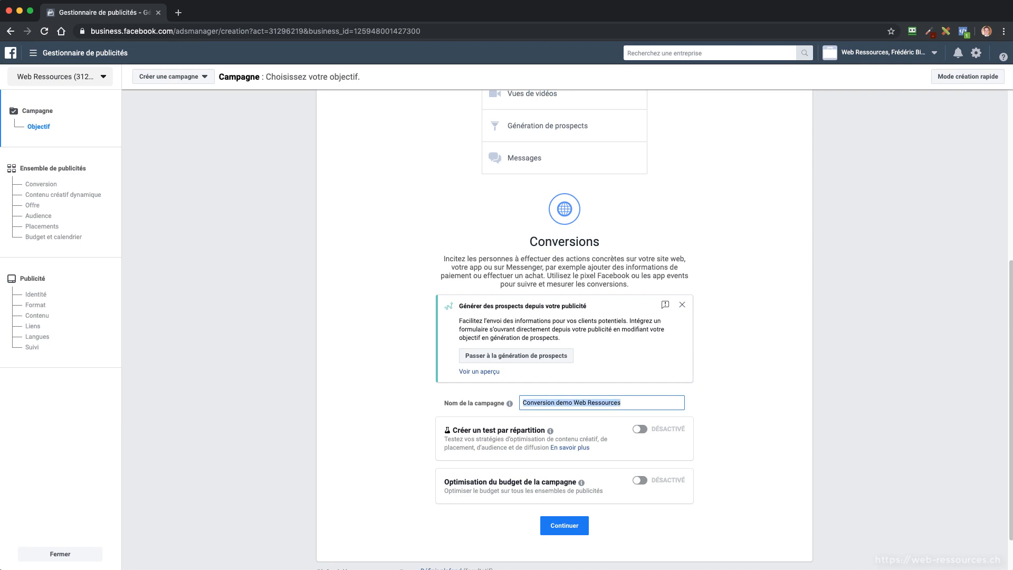
scroll(410, 385, "down", 1)
left_click(405, 391)
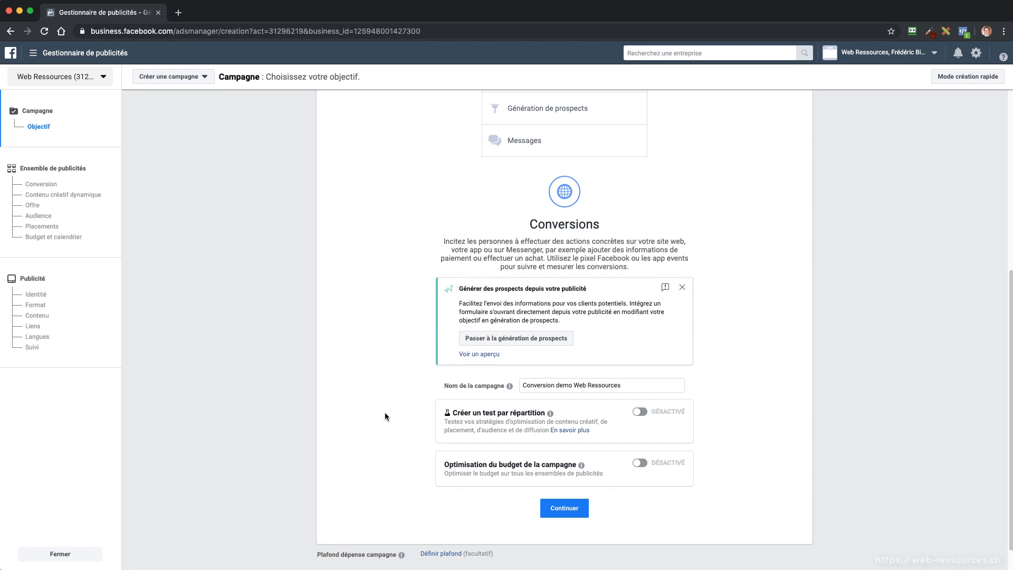
left_click(564, 508)
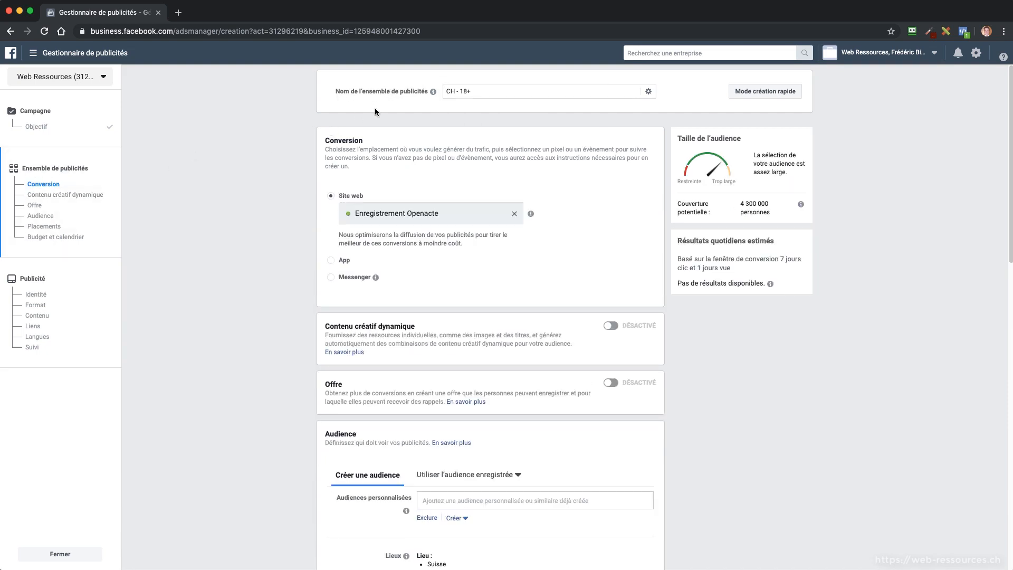
Replace the ad set's name with the copied campaign name "Conversion demo Web Ressources"
mouse_move(433, 92)
left_click(612, 93)
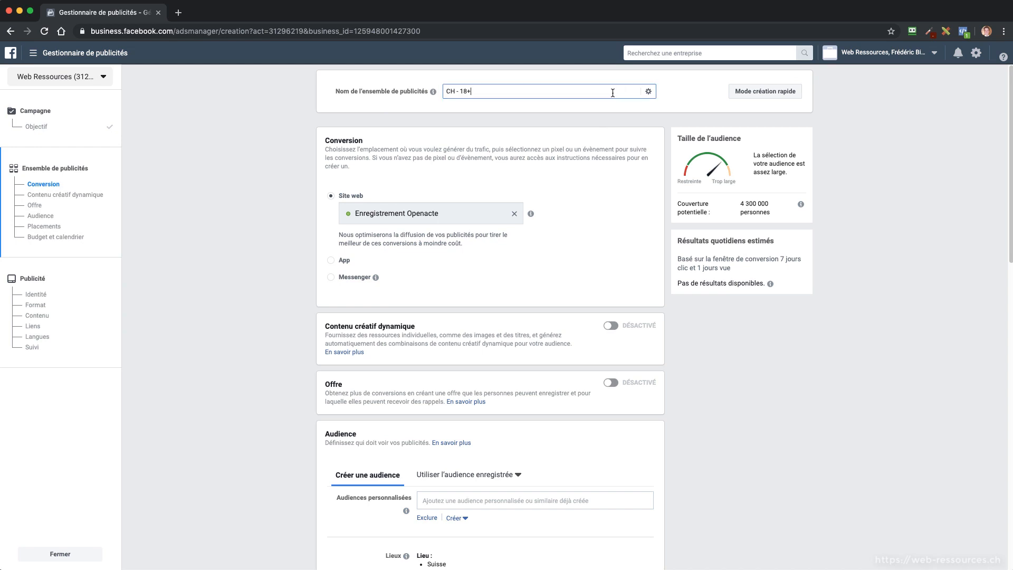
left_click_drag(491, 89, 442, 93)
key("super+v")
Remove the preselected "Enregistrement Openacte" event from the ad set's website conversion setting
left_click(514, 214)
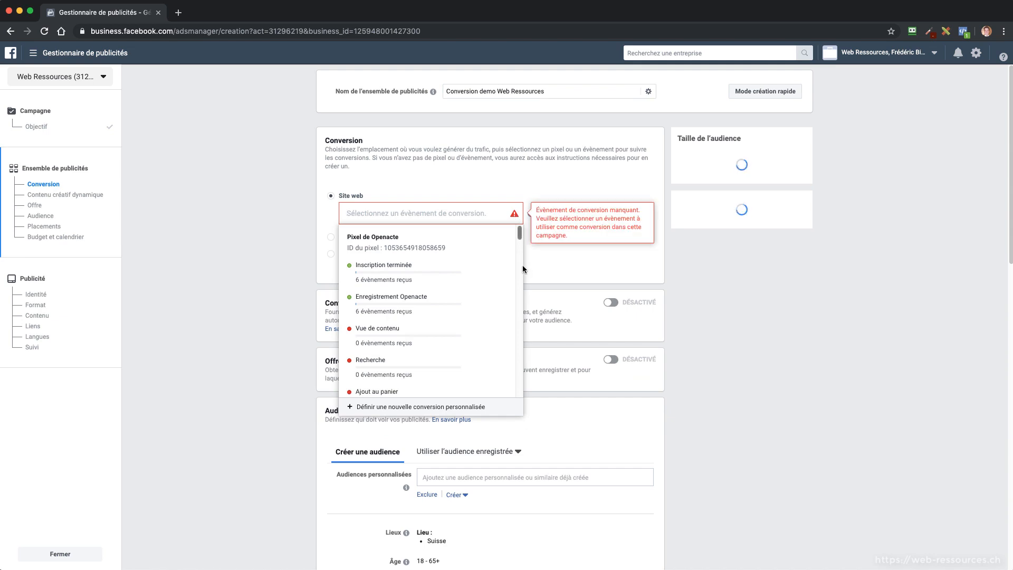
left_click(412, 186)
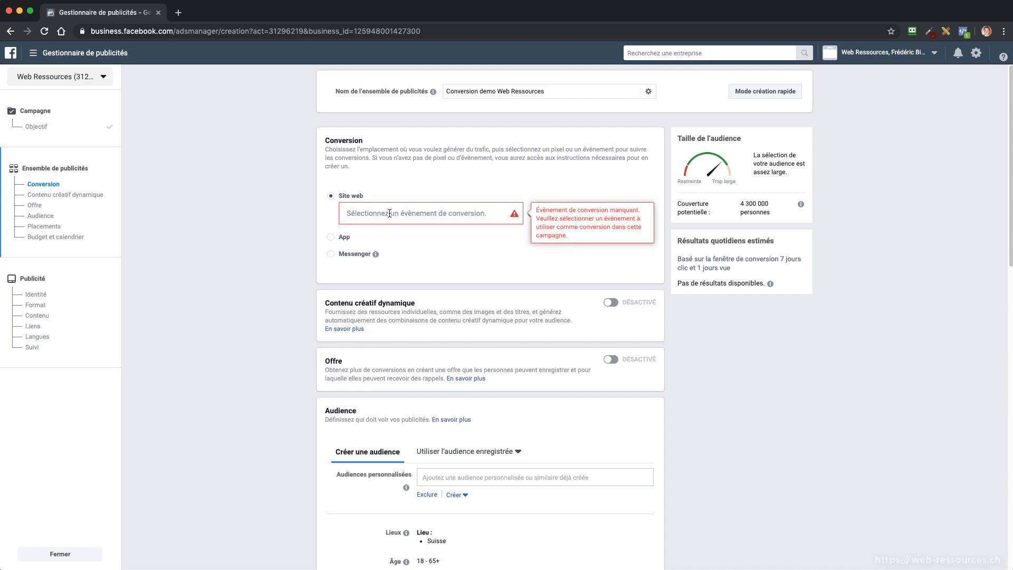
Examine the conversion events offered for the Pixel de Openacte in the website conversion setting
left_click(389, 213)
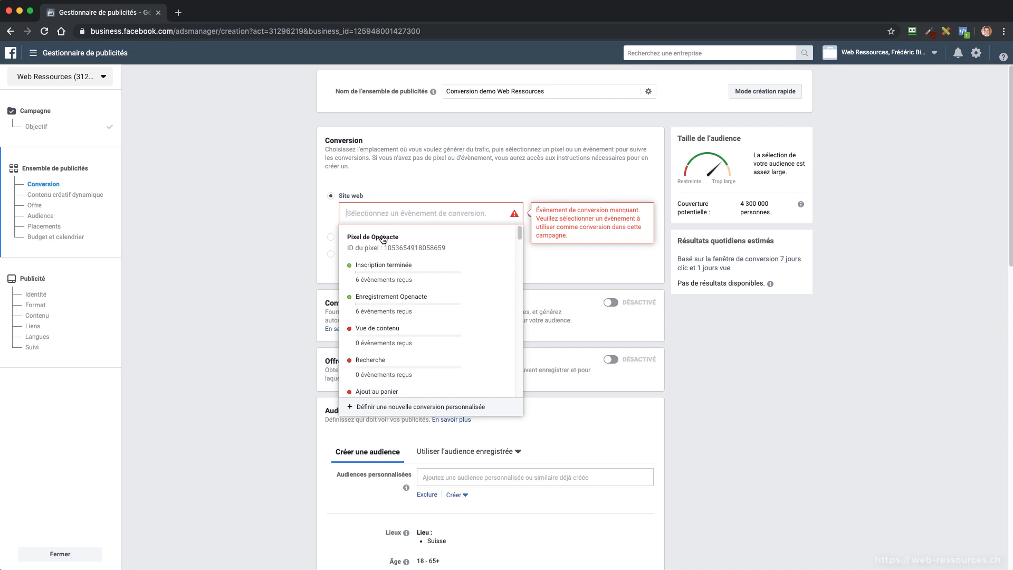
scroll(392, 274, "down", 1)
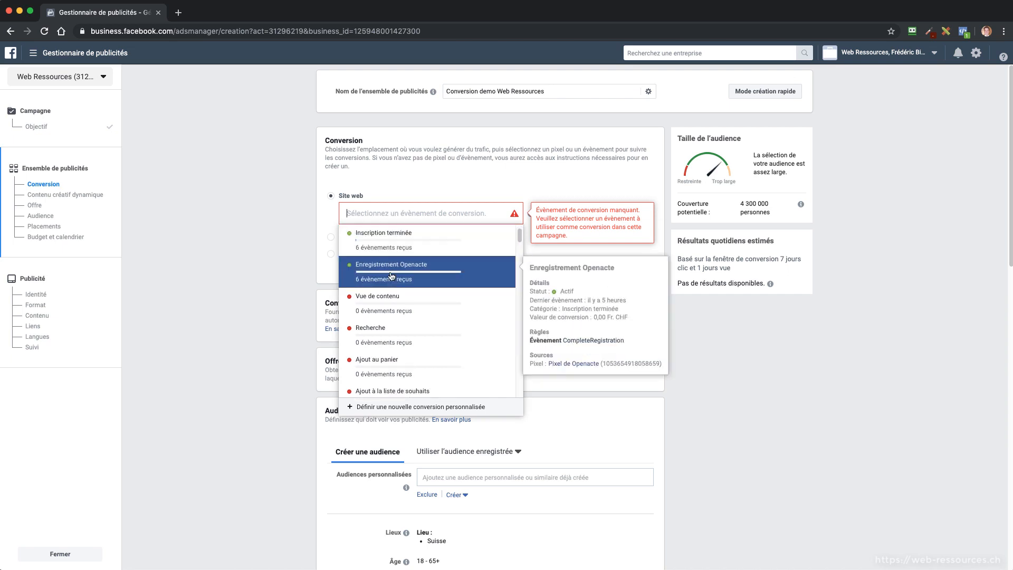
scroll(392, 276, "up", 1)
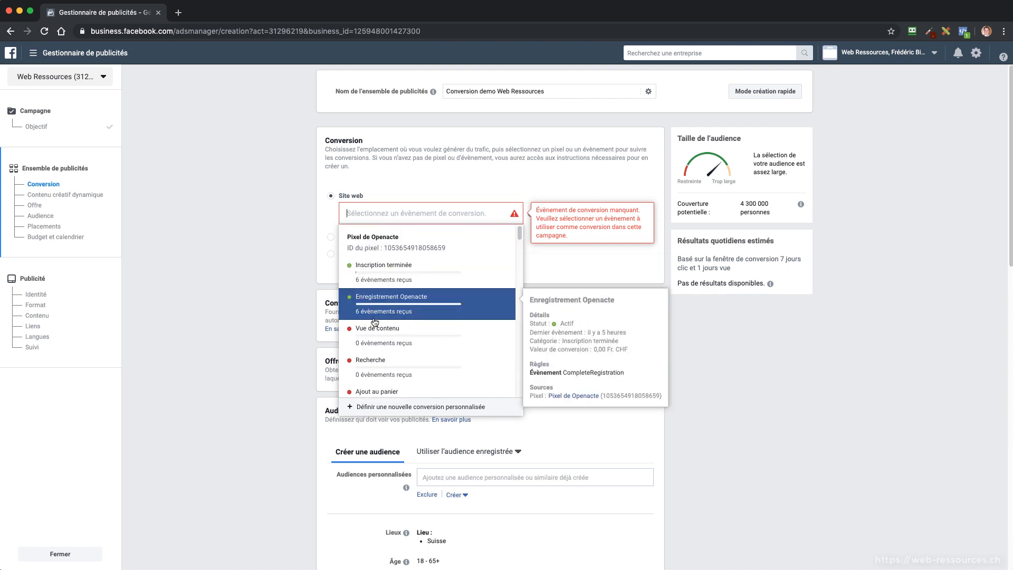
scroll(376, 324, "down", 3)
scroll(379, 338, "up", 2)
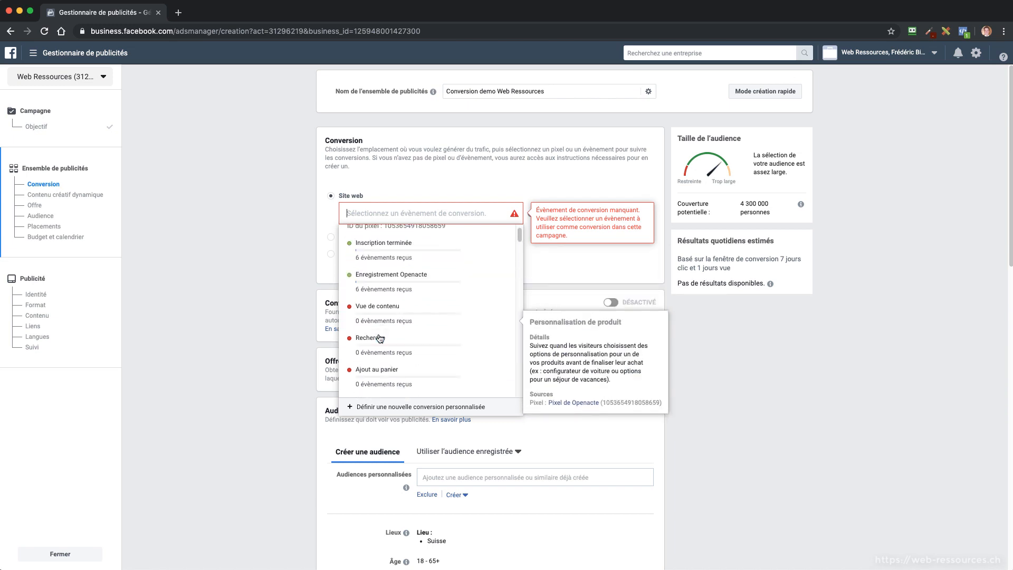
scroll(380, 327, "up", 1)
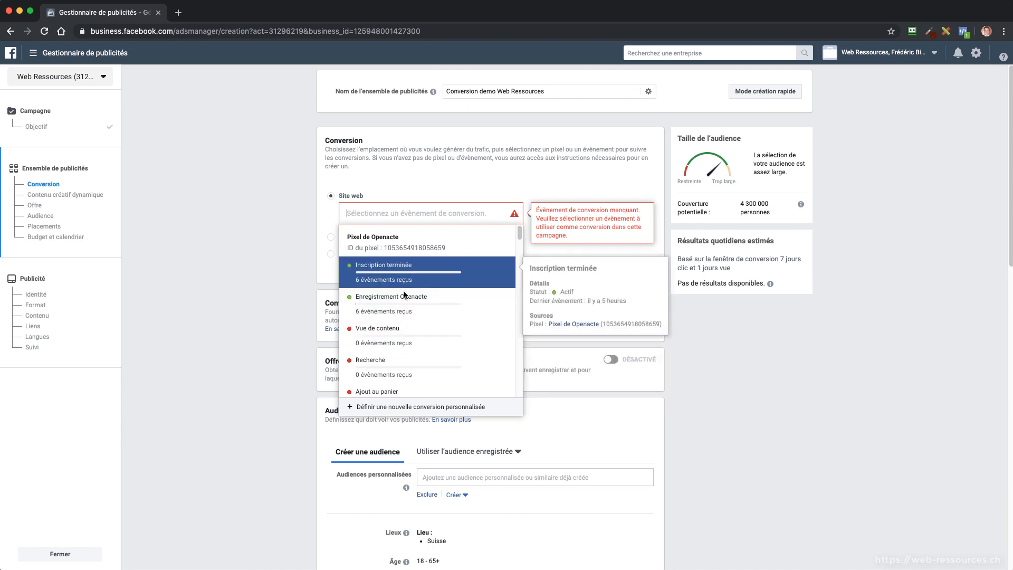
scroll(411, 306, "down", 1)
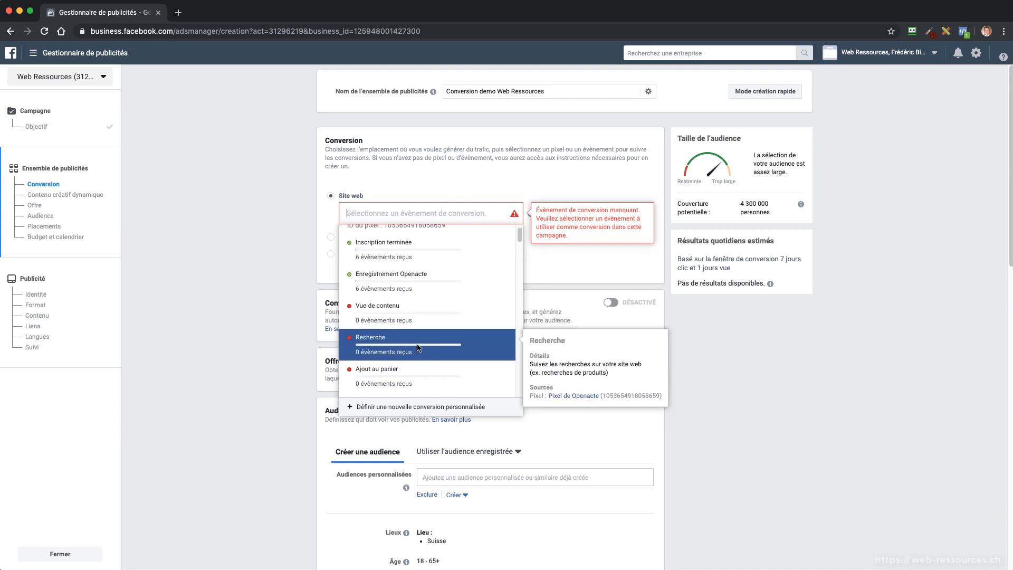
scroll(417, 343, "down", 1)
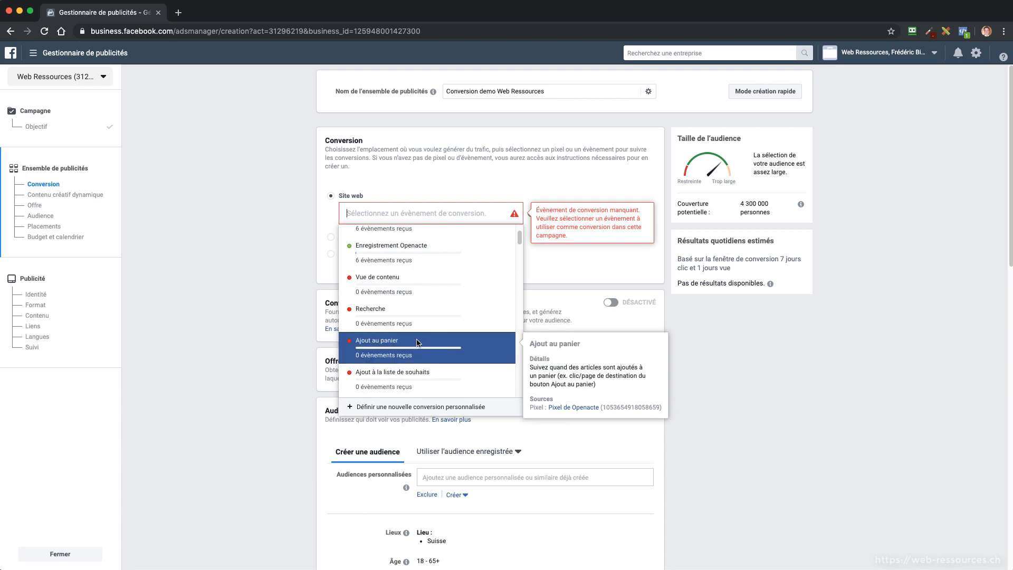
scroll(416, 342, "down", 1)
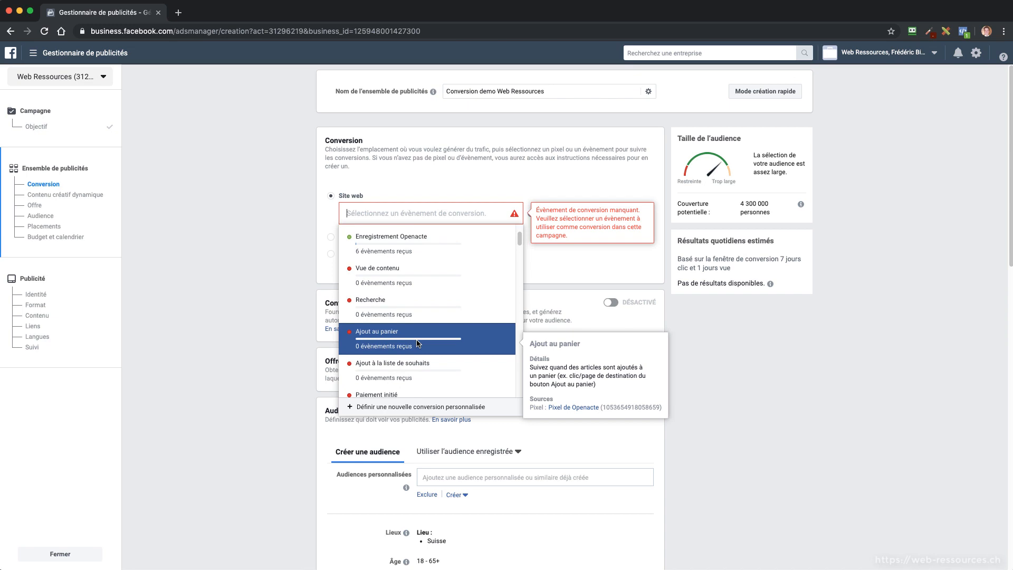
scroll(414, 343, "down", 1)
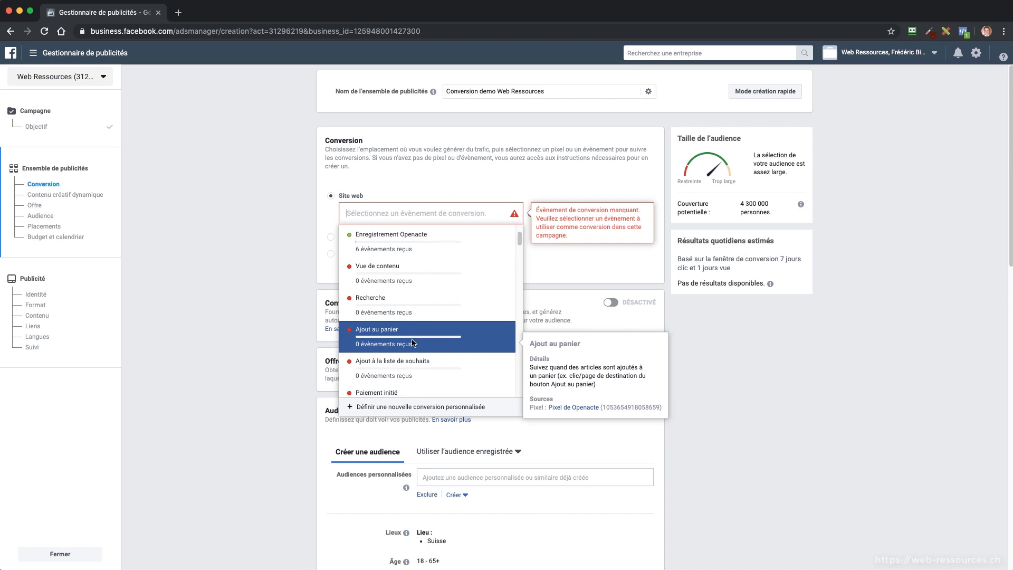
scroll(409, 344, "down", 2)
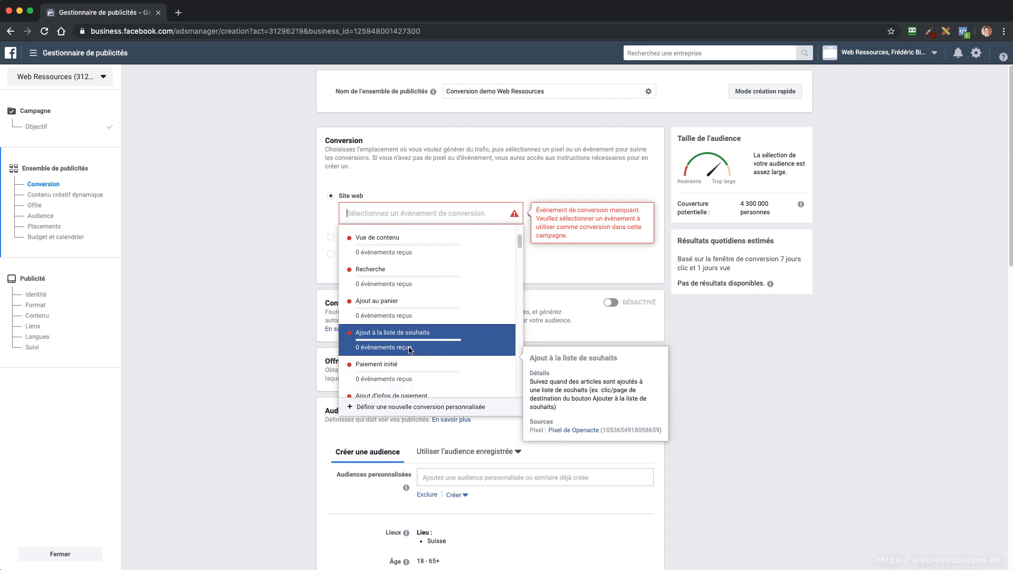
scroll(410, 347, "down", 3)
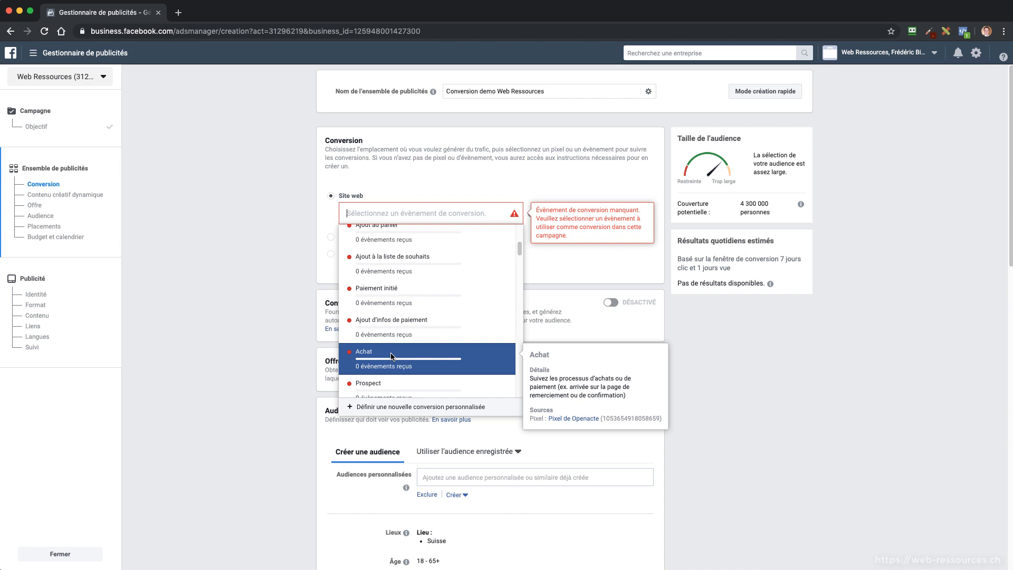
scroll(391, 356, "down", 4)
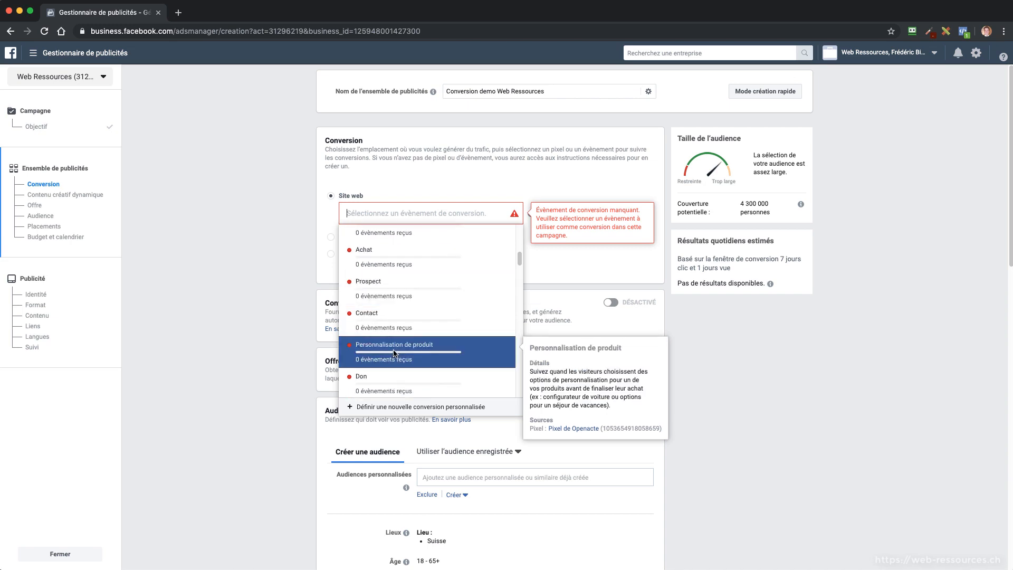
scroll(395, 352, "down", 3)
scroll(401, 351, "down", 5)
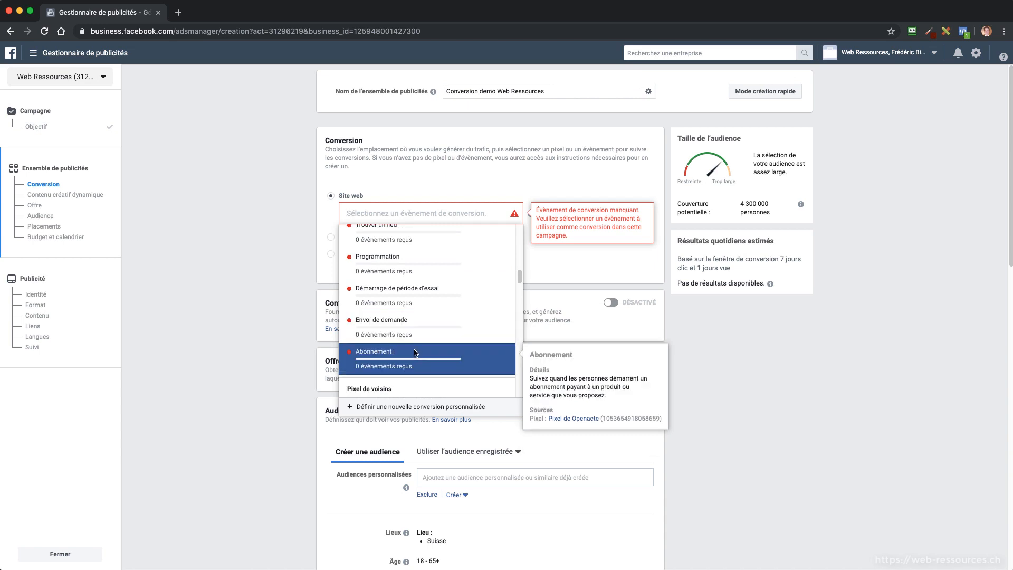
scroll(414, 349, "up", 3)
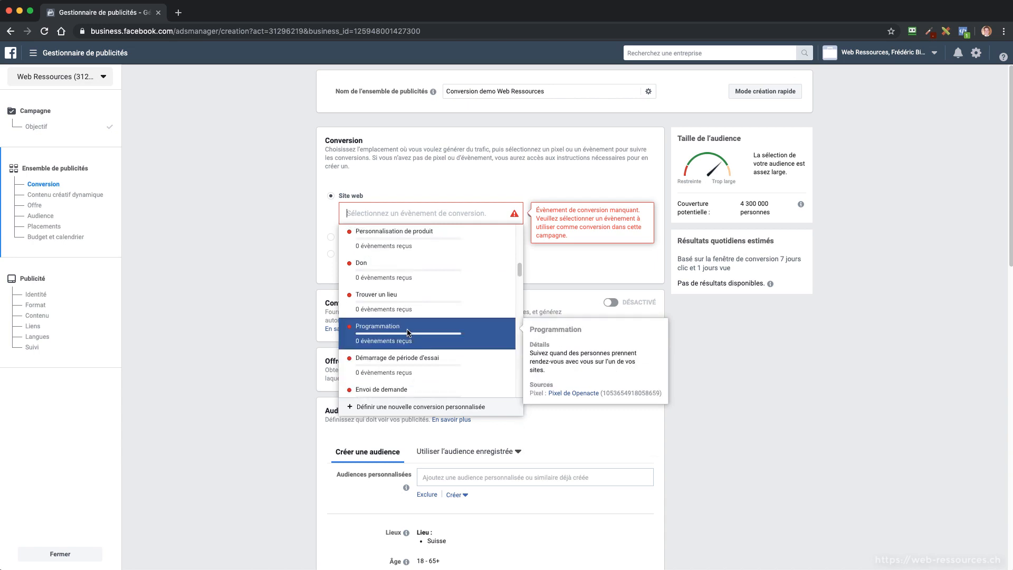
scroll(414, 343, "up", 5)
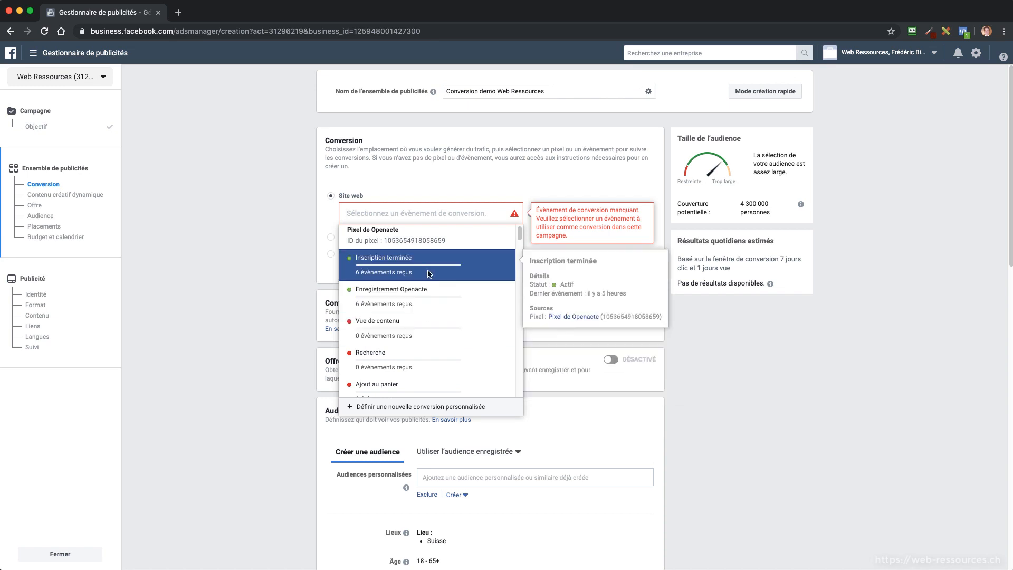
Select Achat as the website conversion event for the ad set
scroll(427, 318, "down", 3)
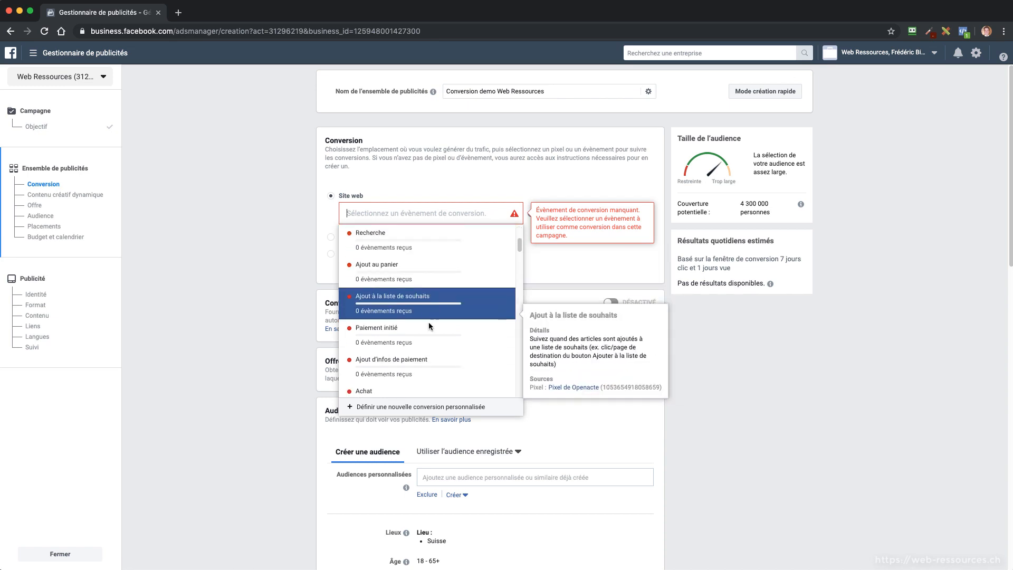
scroll(428, 326, "down", 1)
left_click(414, 358)
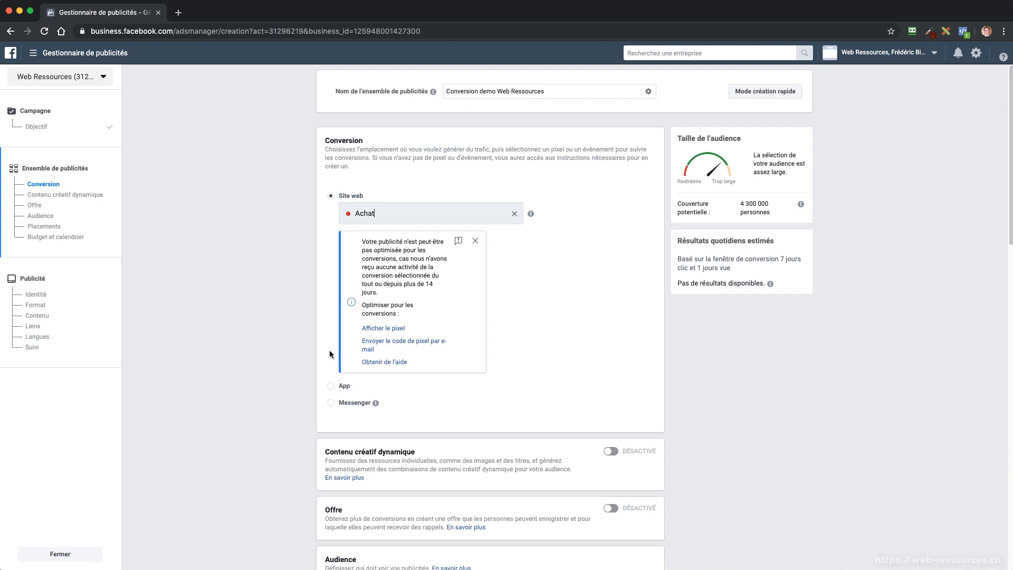
Examine the ad set's conversion, dynamic creative, offer and audience settings, including the default location, age, gender and detailed targeting
scroll(328, 343, "down", 2)
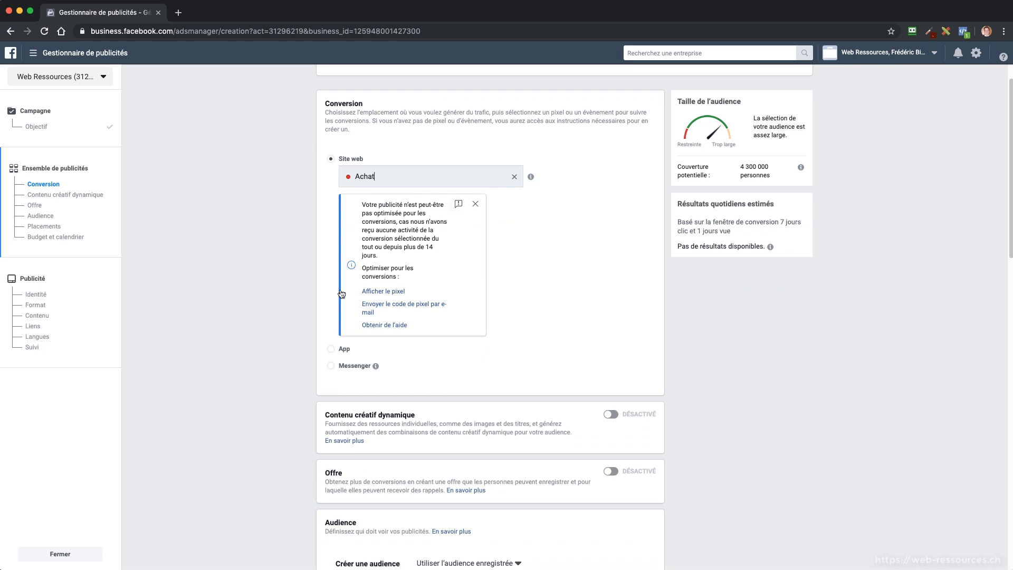
scroll(317, 294, "down", 5)
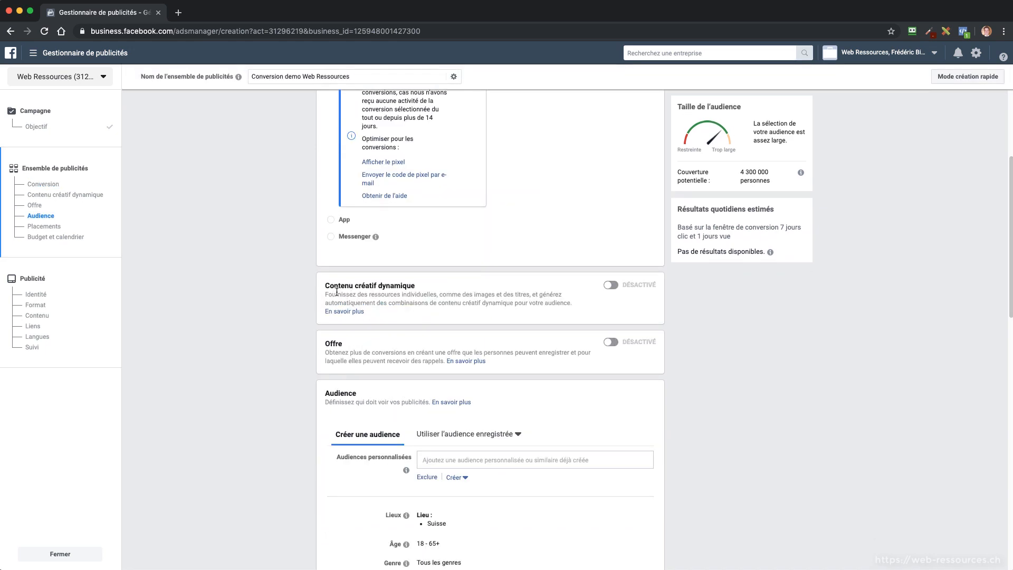
scroll(412, 303, "down", 3)
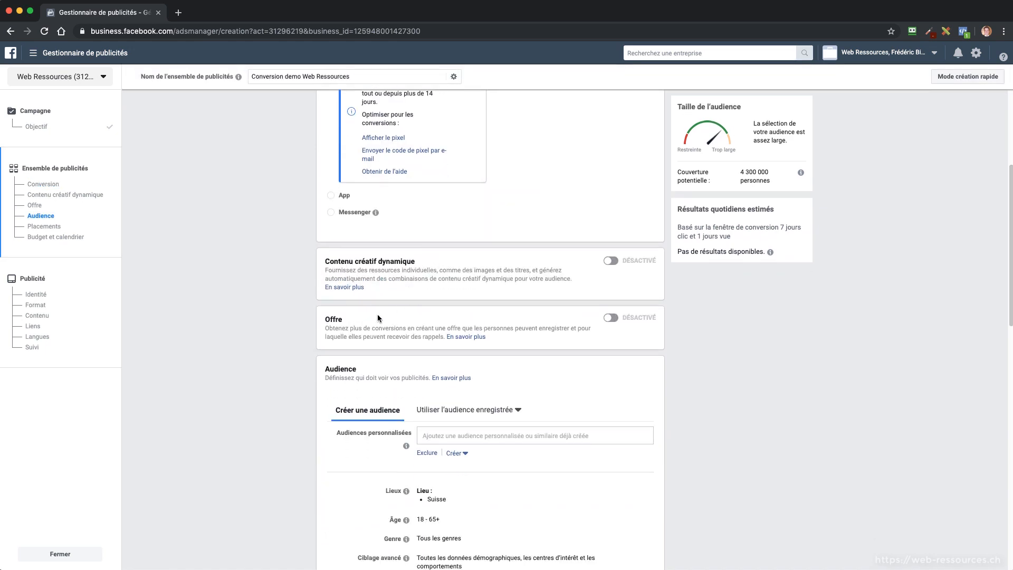
scroll(375, 318, "down", 1)
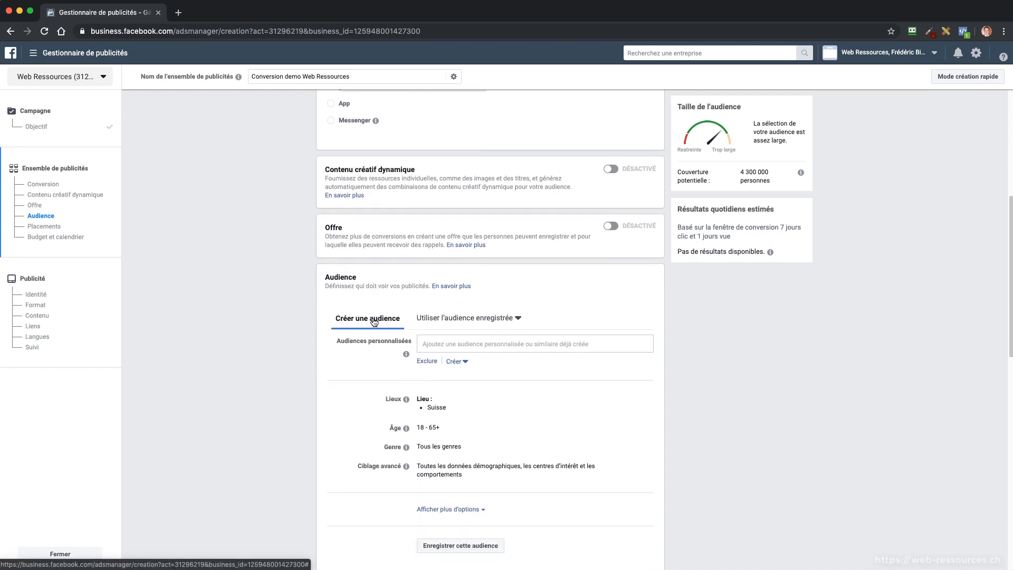
scroll(372, 317, "down", 2)
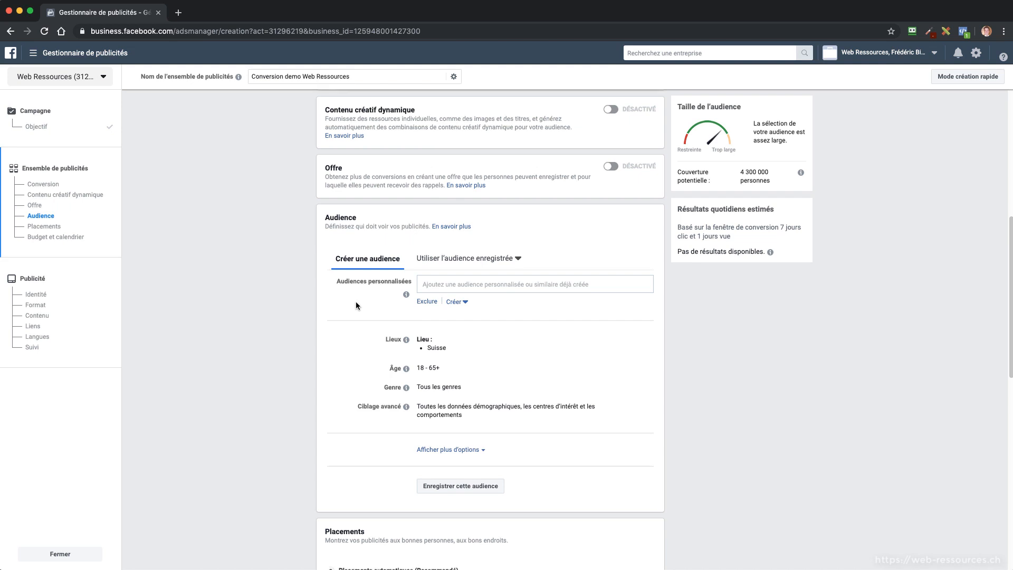
scroll(356, 304, "down", 1)
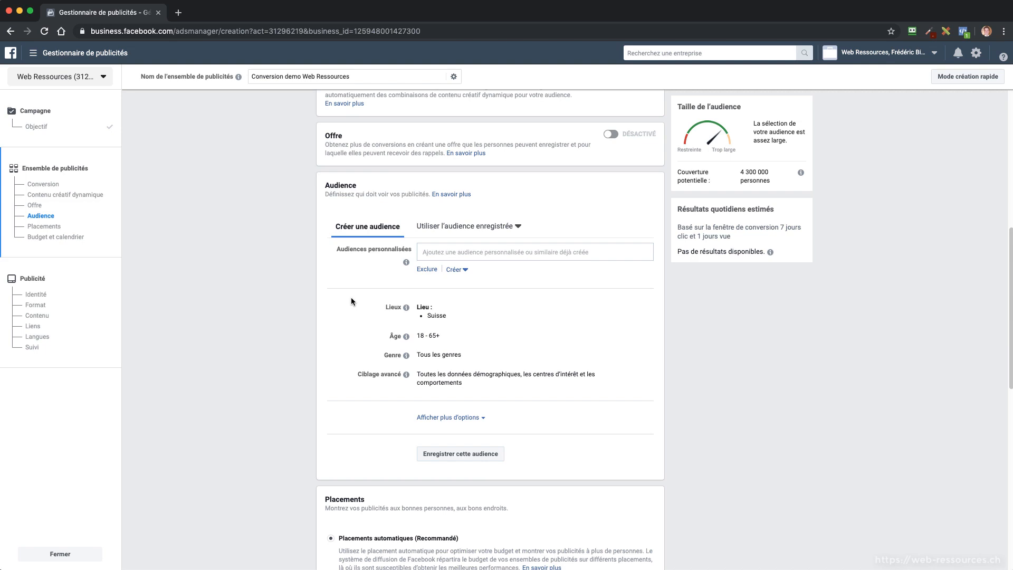
scroll(351, 301, "down", 1)
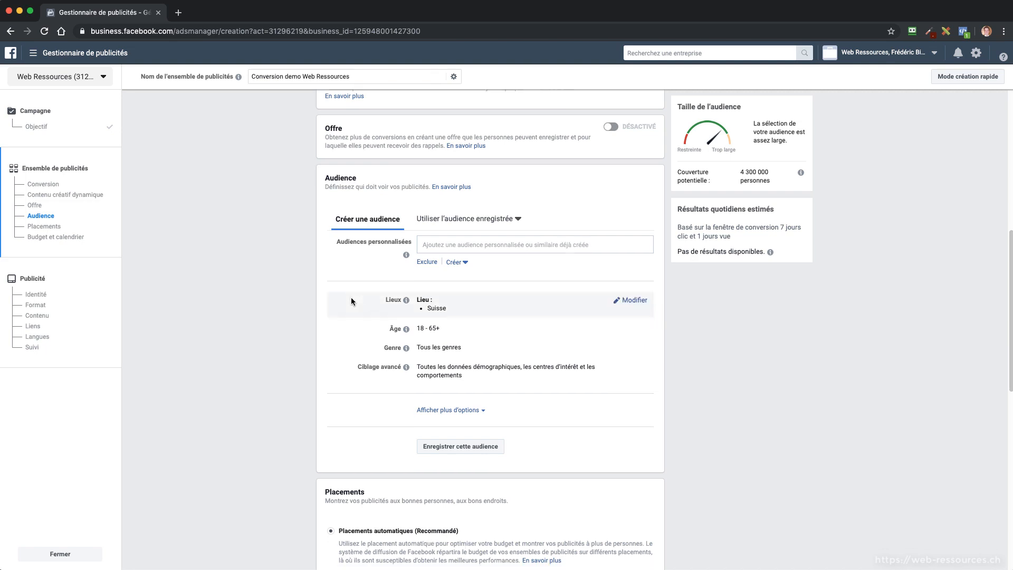
scroll(352, 298, "down", 2)
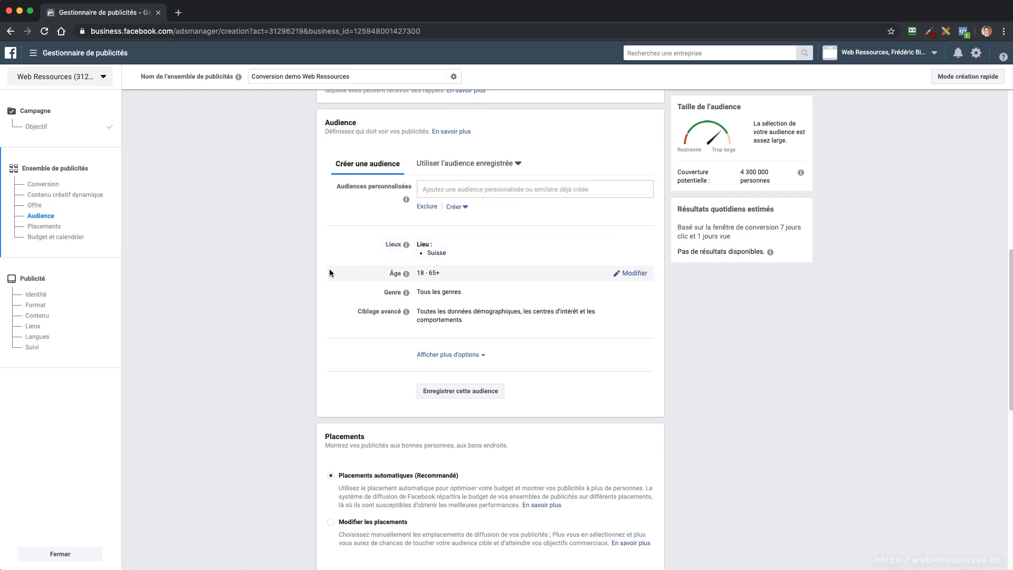
scroll(337, 256, "up", 1)
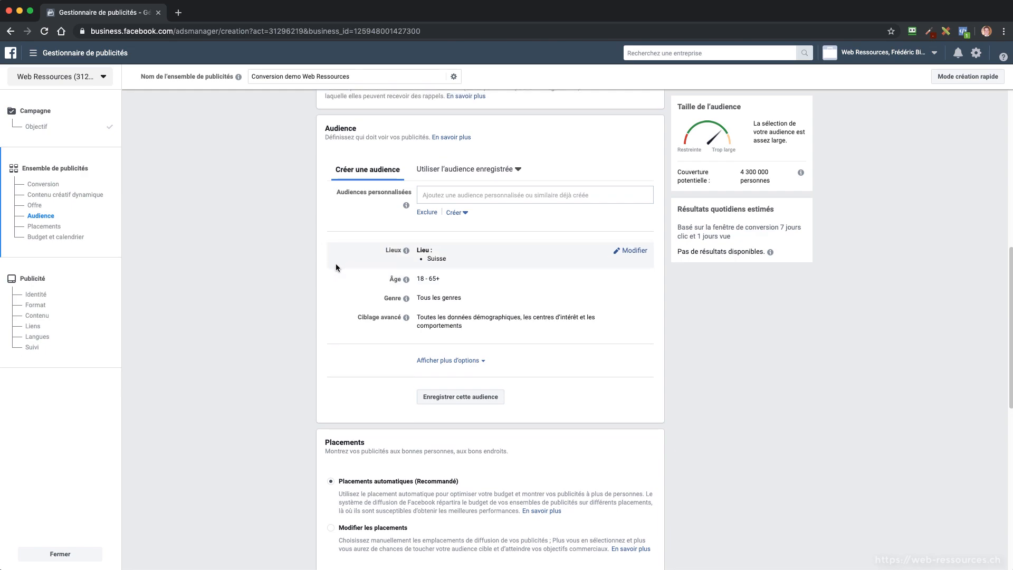
scroll(336, 264, "up", 8)
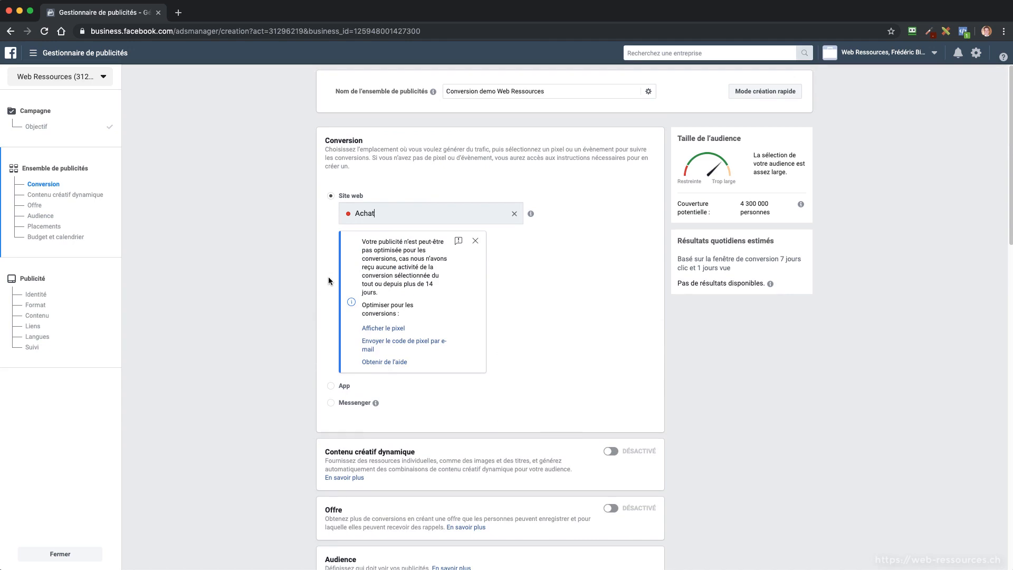
Open the audience's locations for editing and include the country France alongside Suisse
scroll(328, 276, "down", 4)
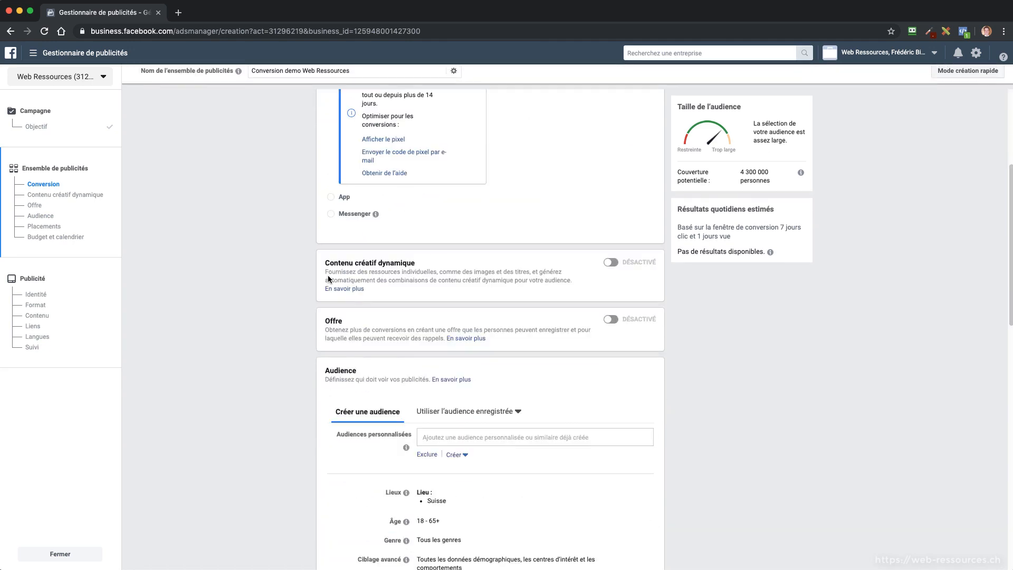
scroll(321, 346, "down", 4)
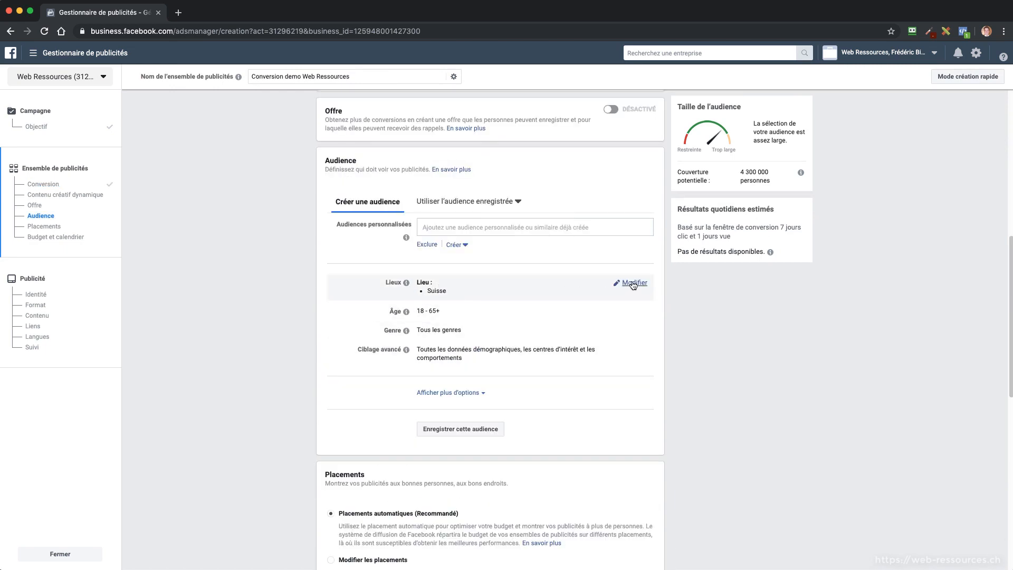
left_click(633, 283)
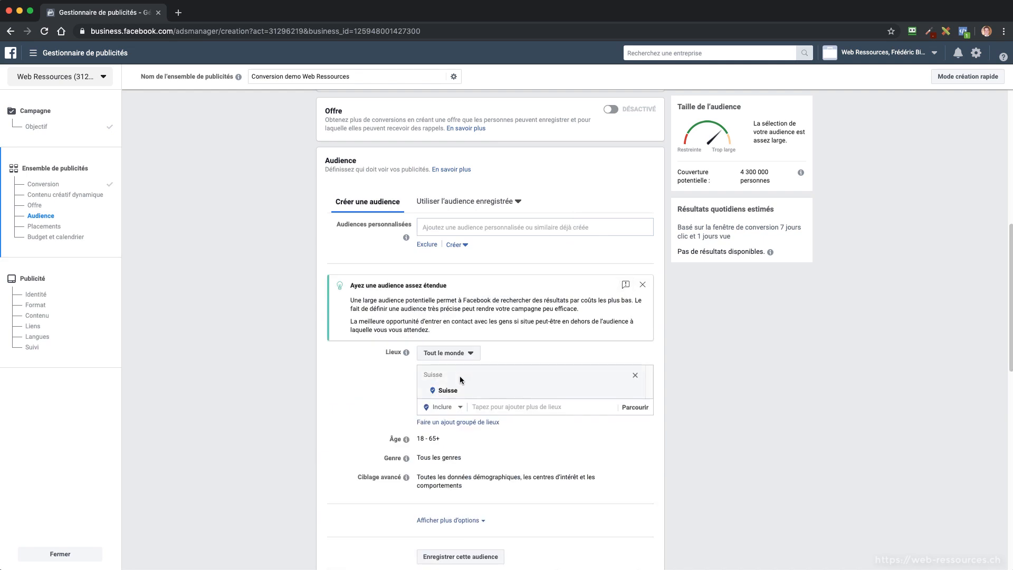
left_click(480, 407)
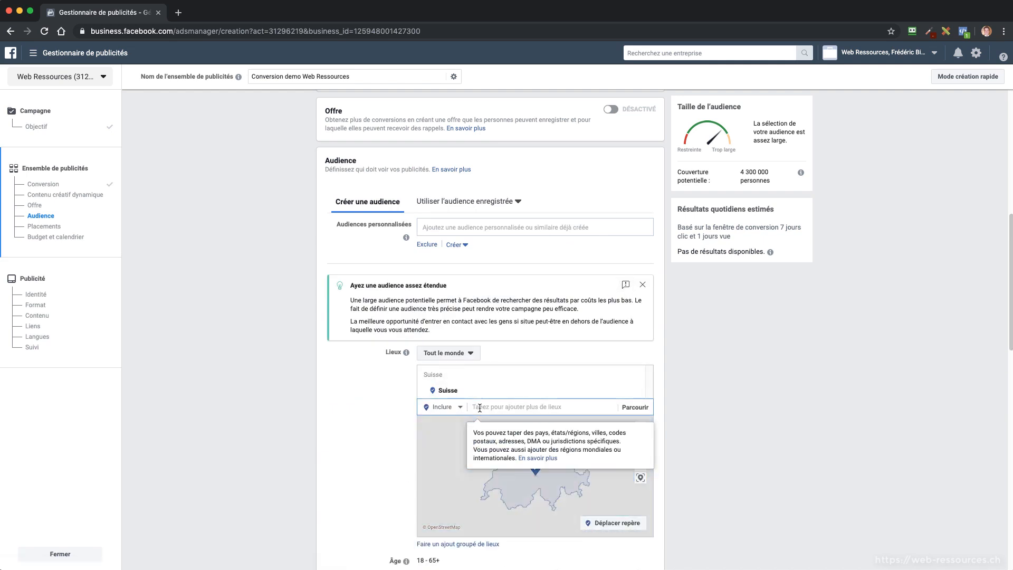
type("France")
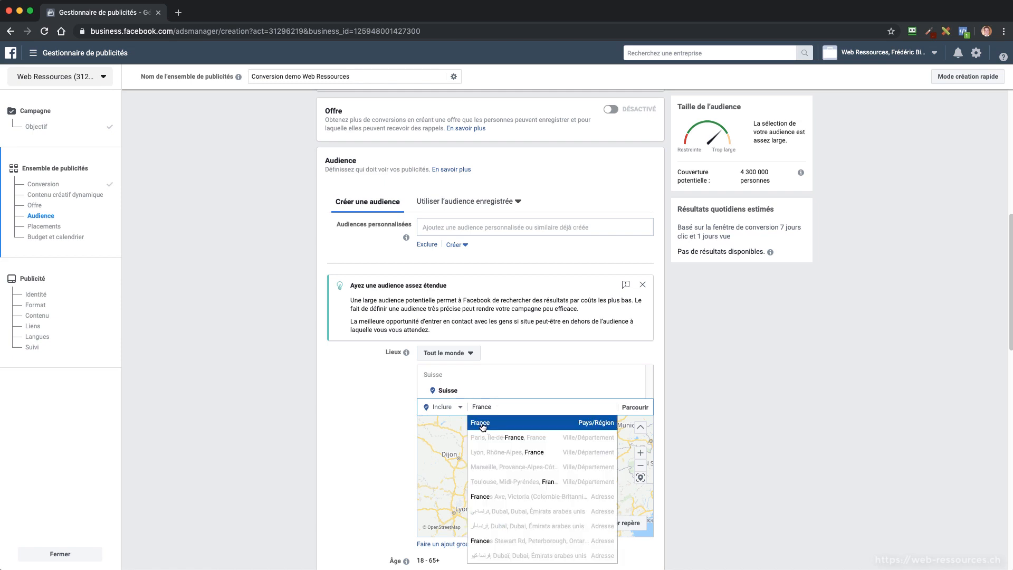
left_click(482, 424)
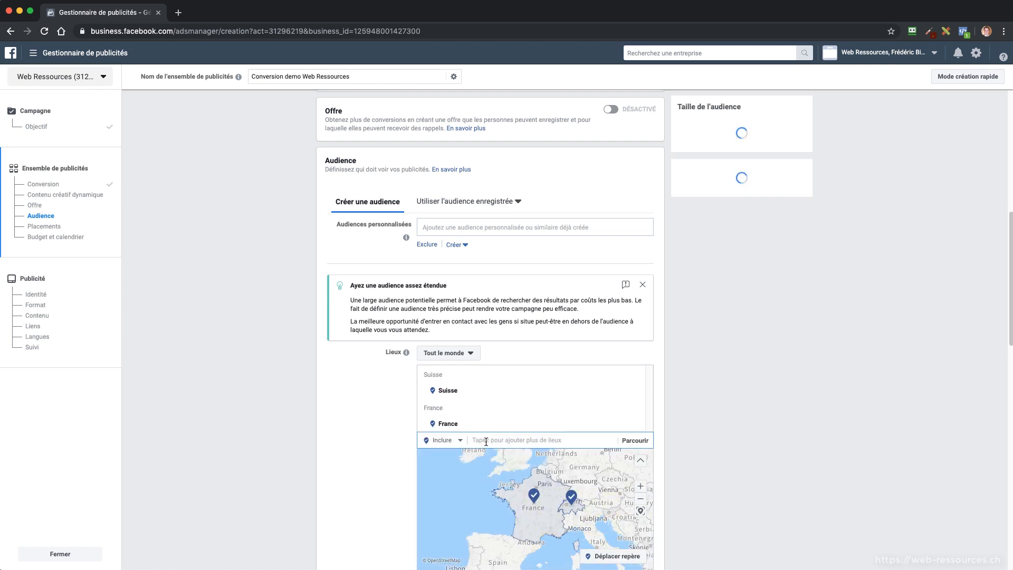
Include the country Belgique in the audience's locations
type("Bel")
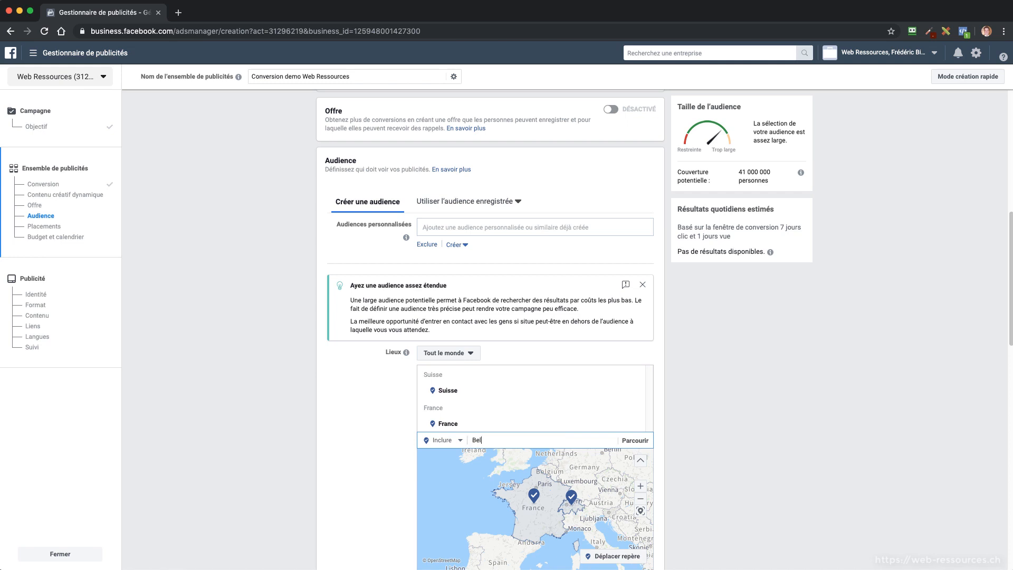
type("gique")
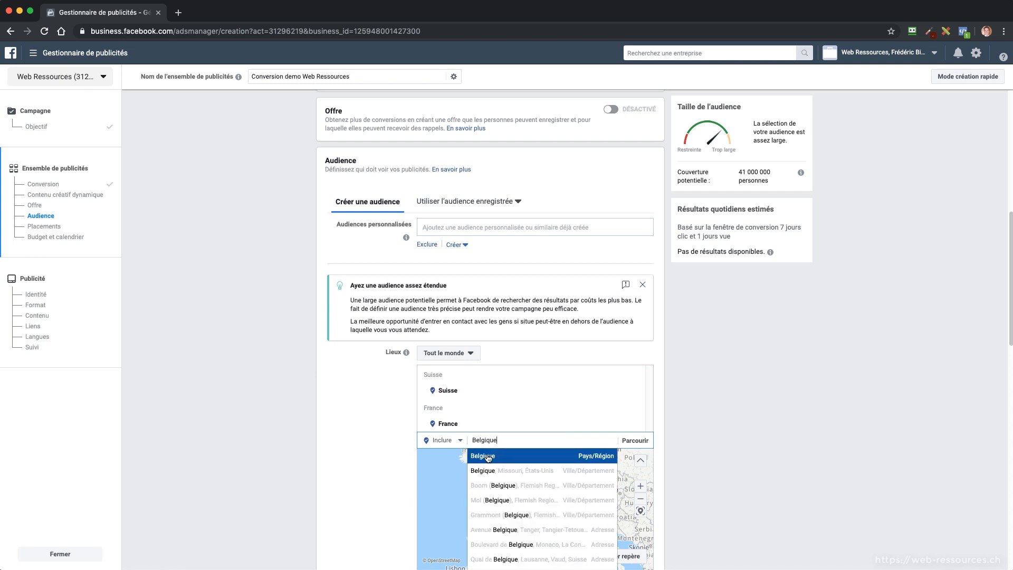
left_click(488, 457)
Open the audience's Genre setting to show its gender choices
scroll(442, 352, "down", 2)
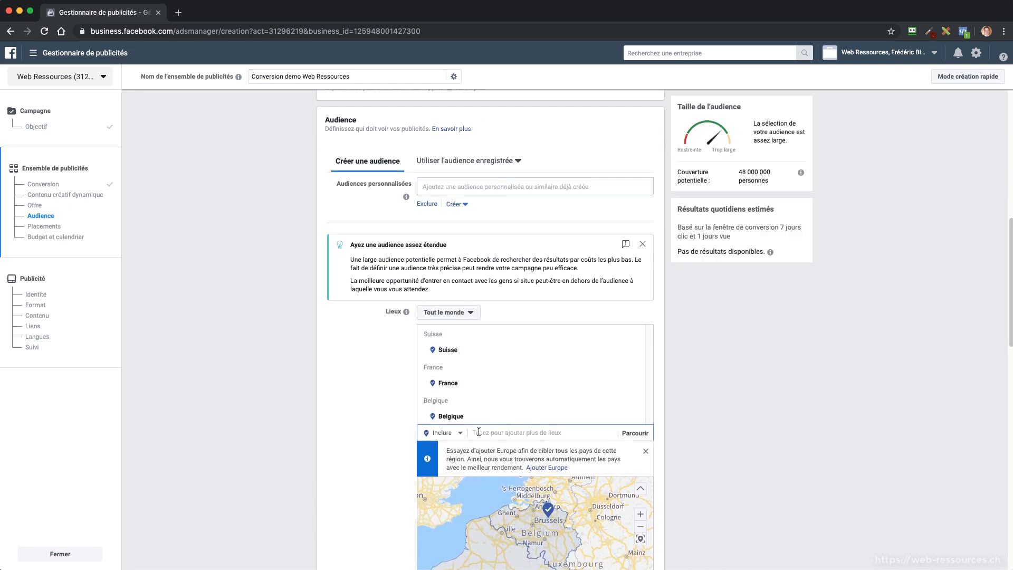
scroll(356, 413, "down", 1)
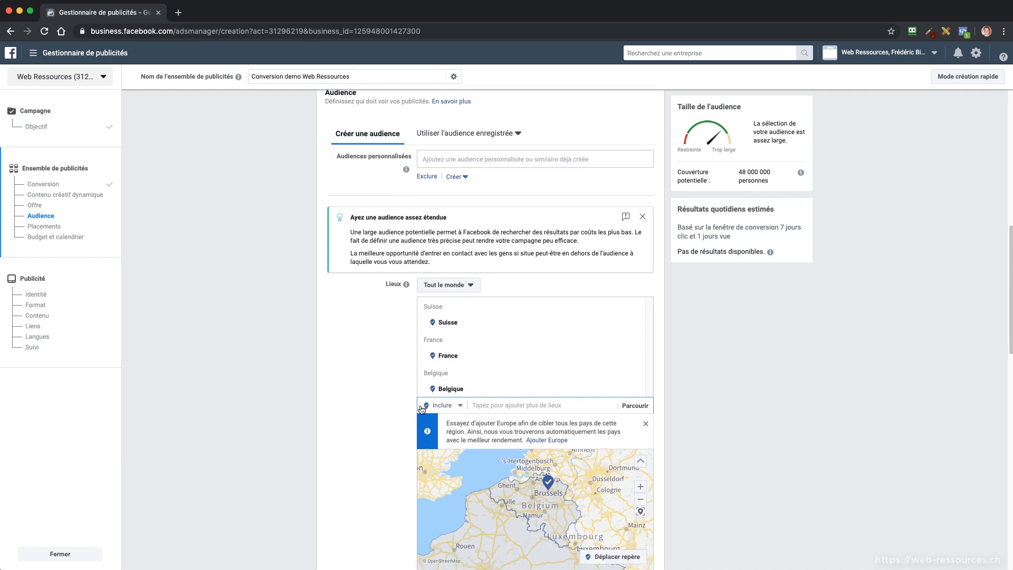
scroll(512, 410, "down", 2)
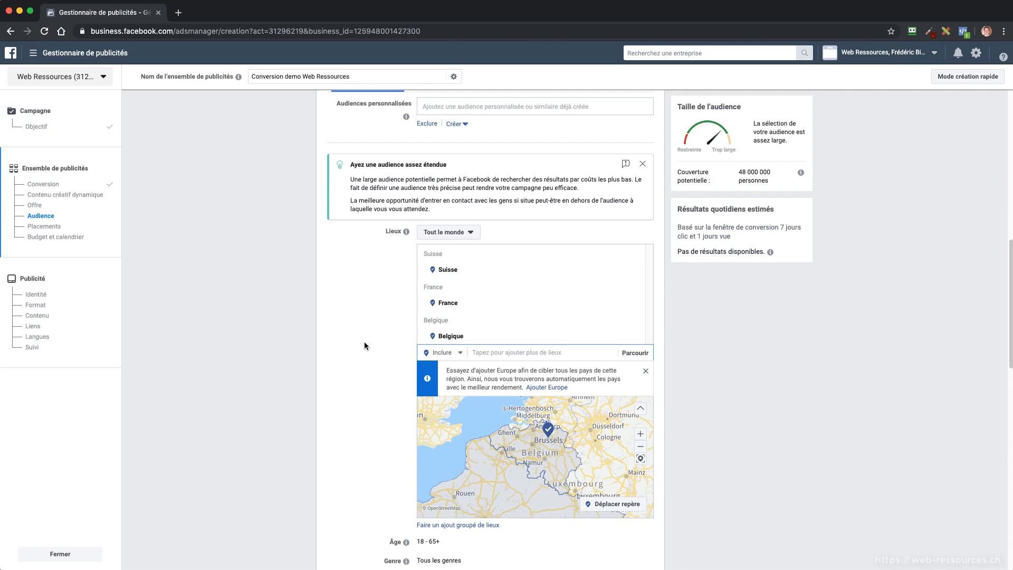
scroll(364, 346, "down", 6)
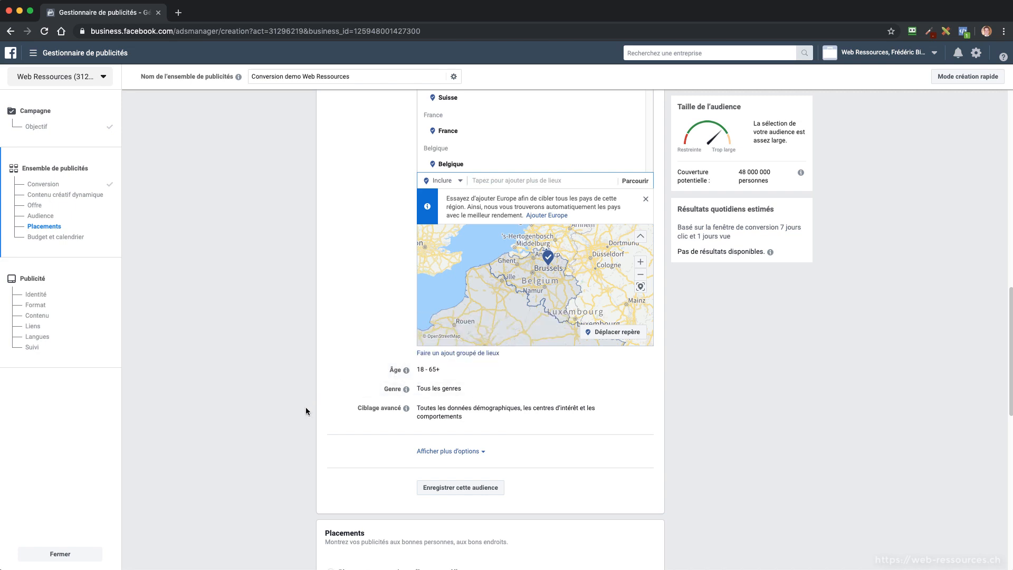
scroll(337, 385, "down", 1)
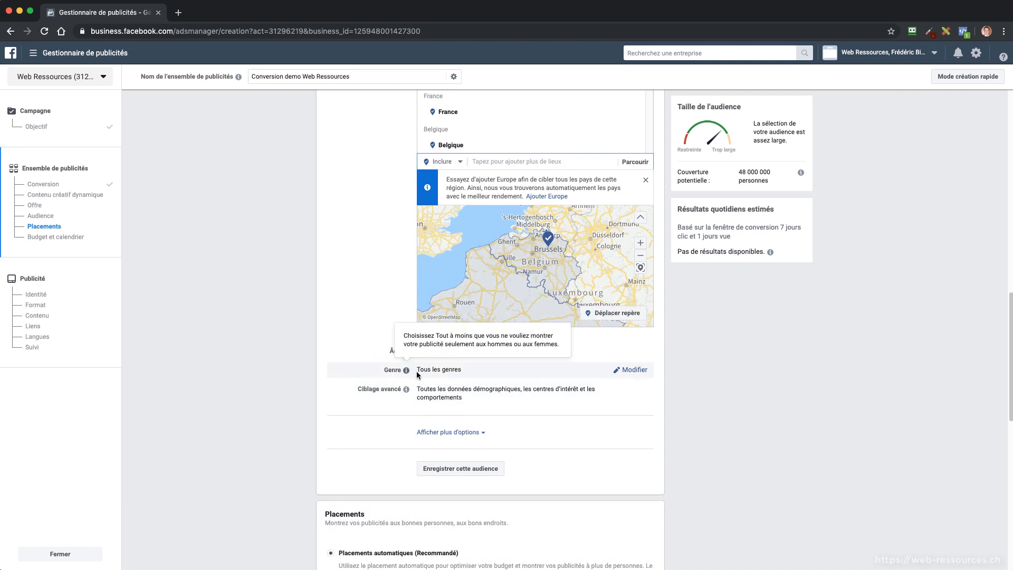
left_click(635, 370)
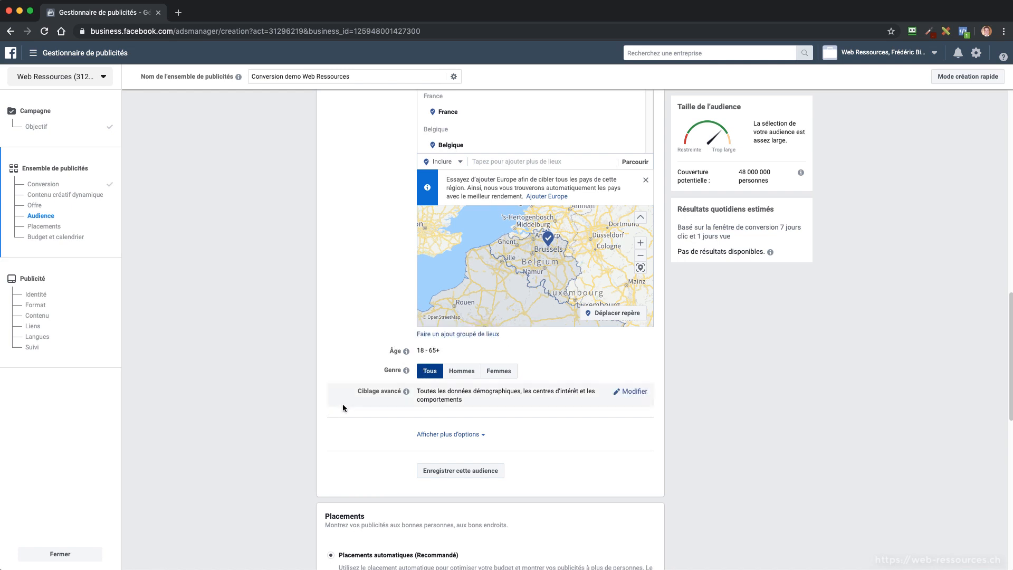
Show the additional audience options and set the audience language to Français (tout)
scroll(351, 401, "down", 2)
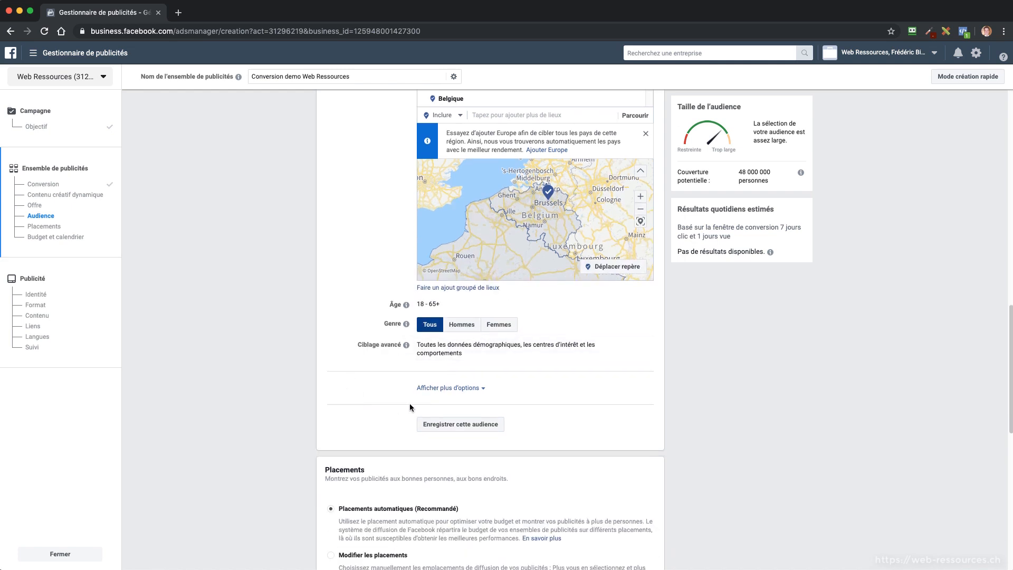
left_click(430, 388)
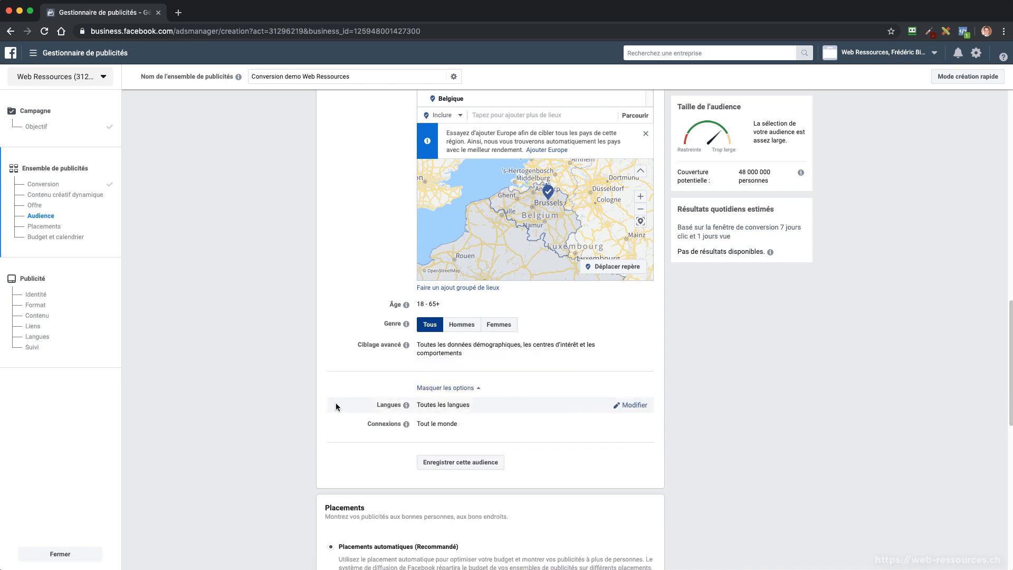
scroll(334, 402, "down", 1)
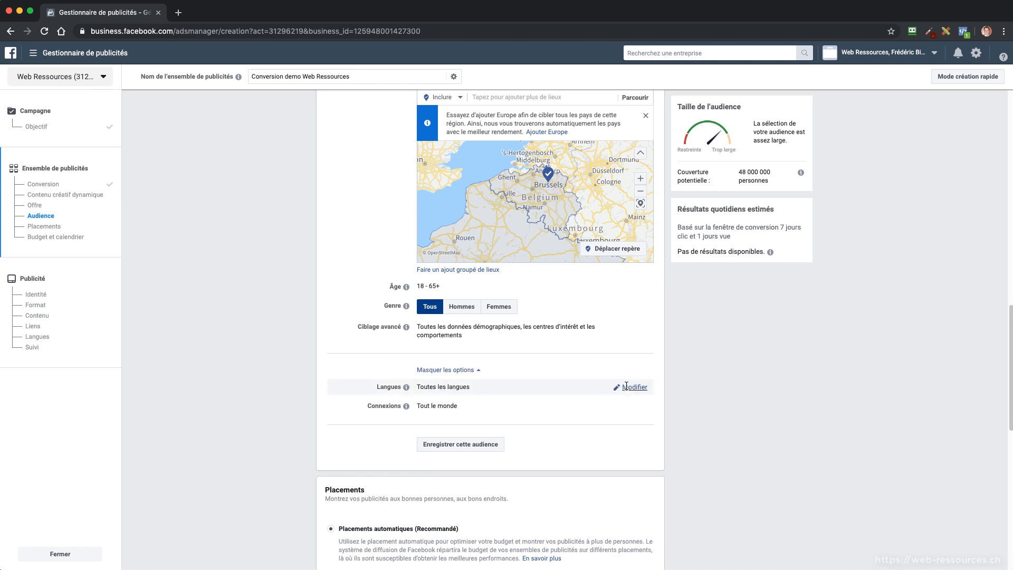
left_click(626, 385)
type("fran")
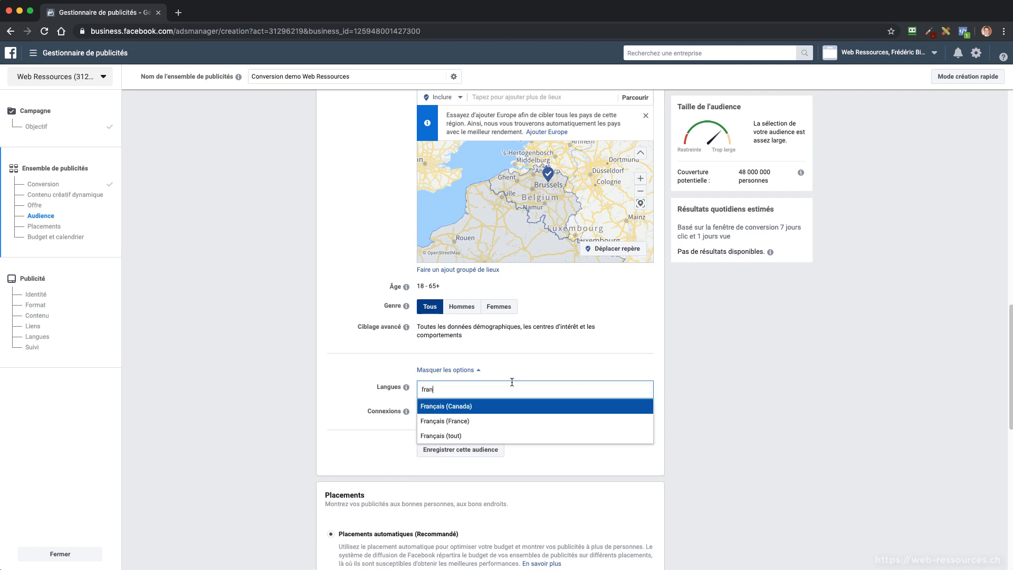
left_click(459, 435)
Review the audience's locations, languages and connections together with the options for saving it and for placements
scroll(344, 410, "up", 4)
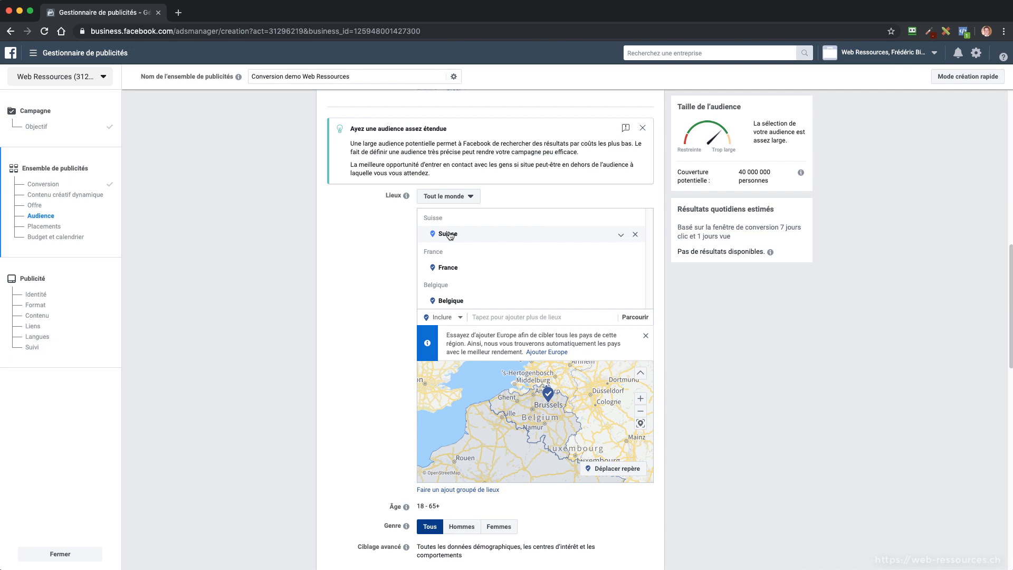
scroll(363, 371, "down", 5)
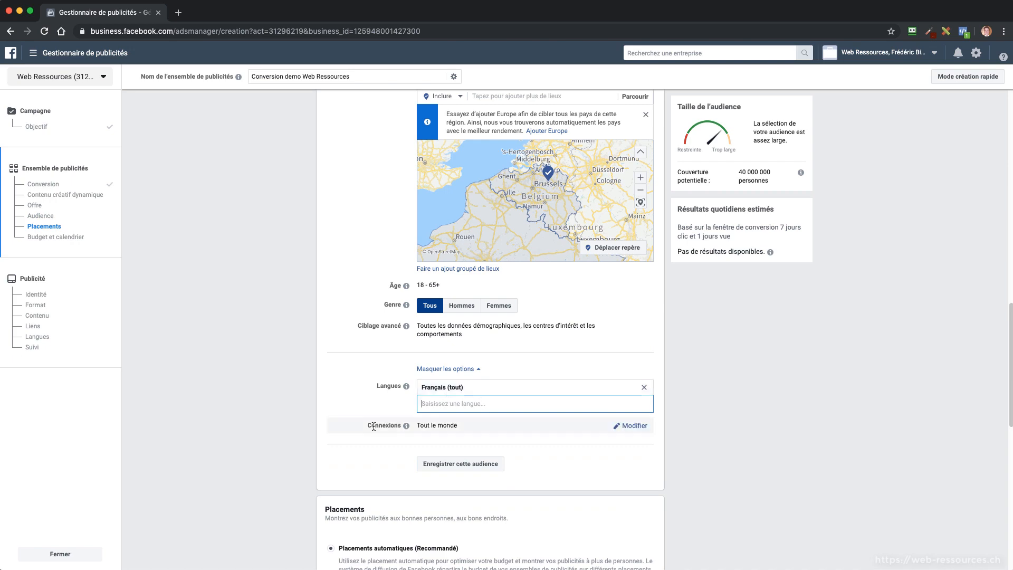
scroll(351, 411, "up", 3)
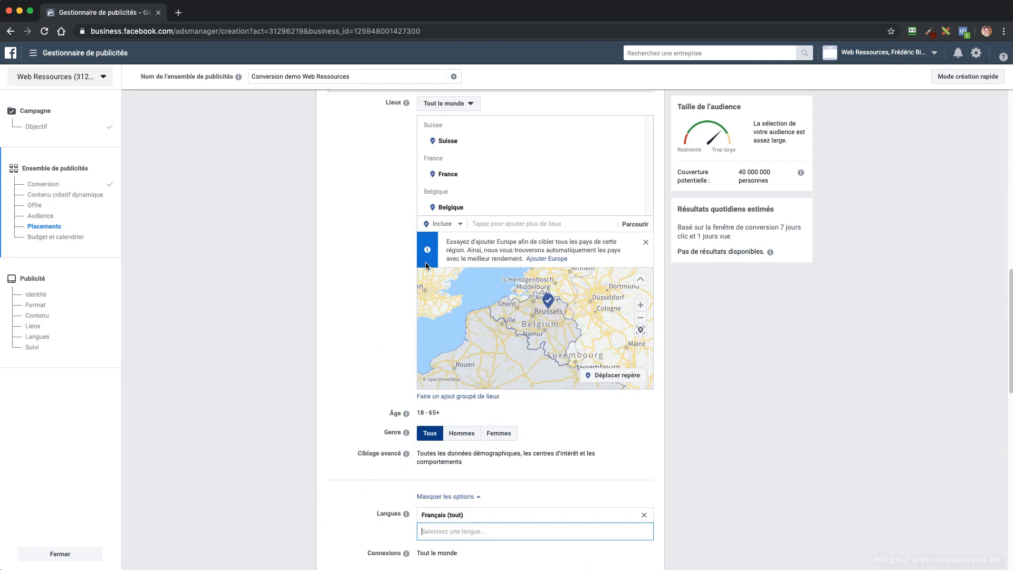
scroll(349, 415, "down", 4)
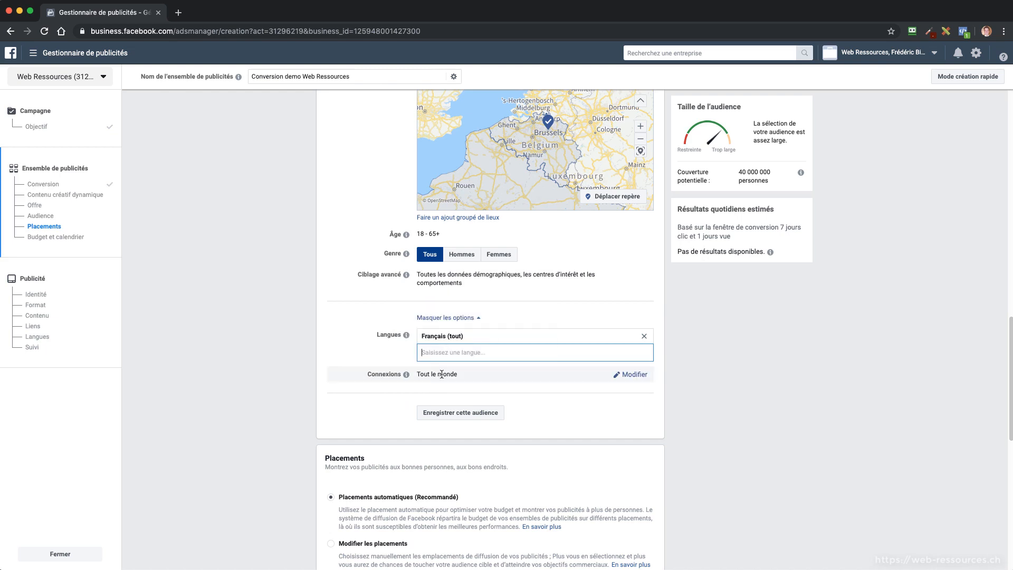
scroll(354, 406, "down", 1)
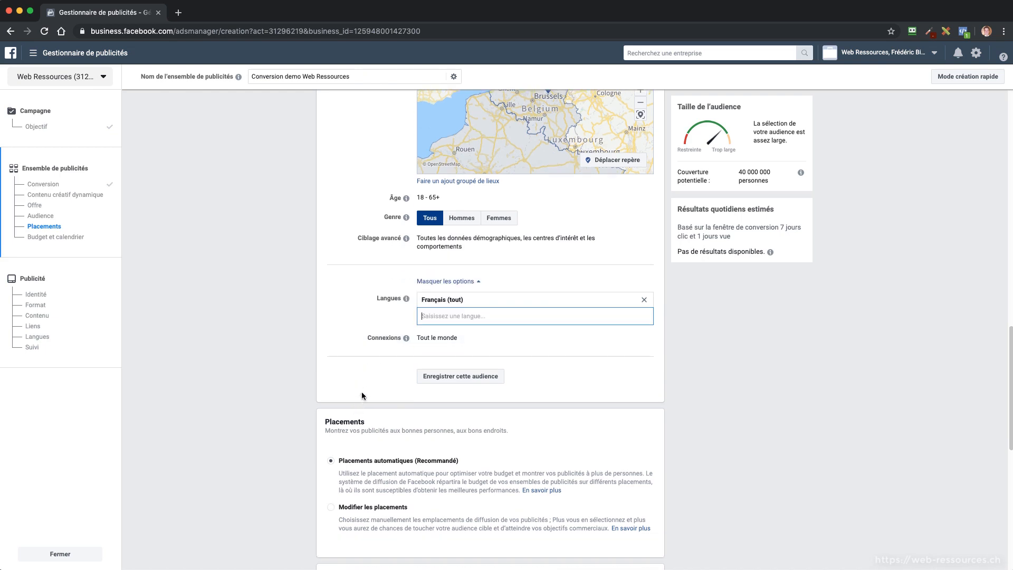
left_click(362, 385)
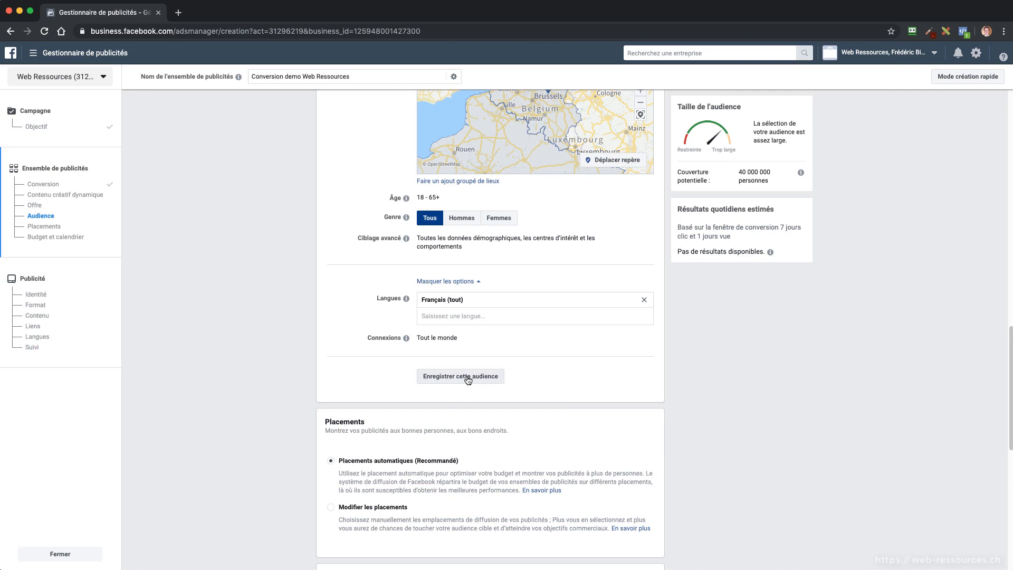
scroll(452, 386, "up", 7)
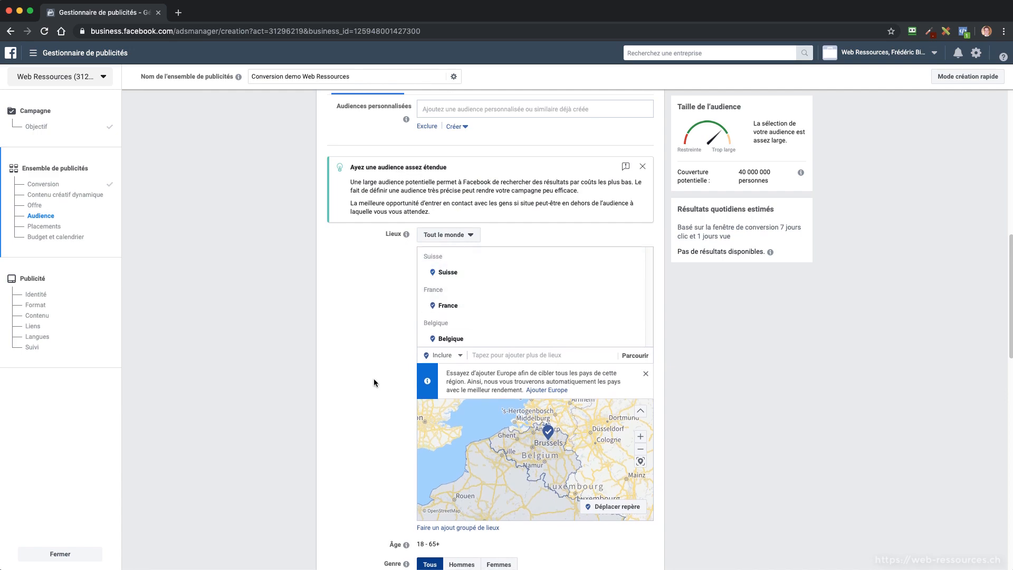
Review the audience definition from custom audiences and locations through age, gender, detailed targeting, language and connections
scroll(410, 380, "down", 5)
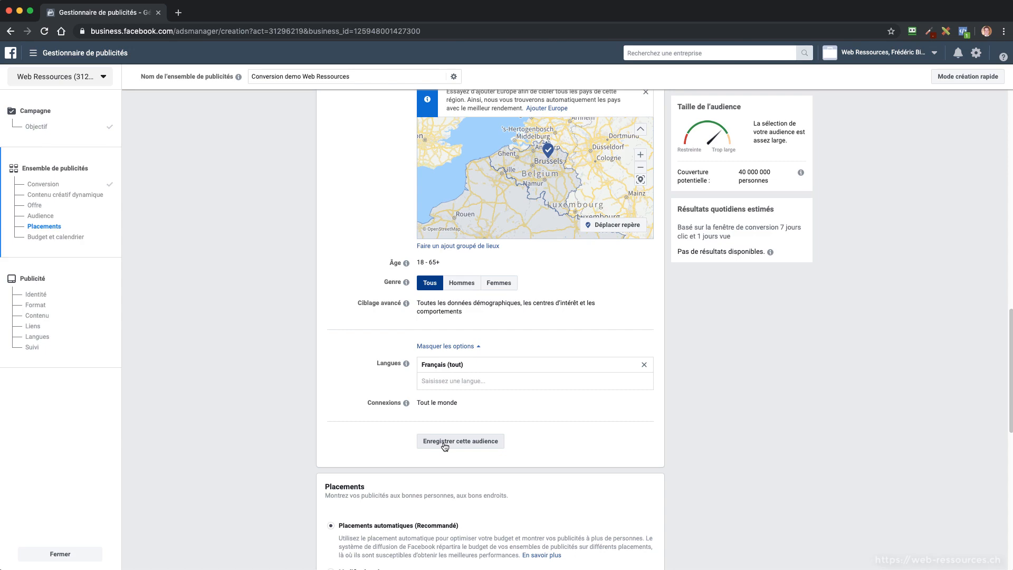
scroll(446, 445, "up", 2)
scroll(368, 441, "down", 2)
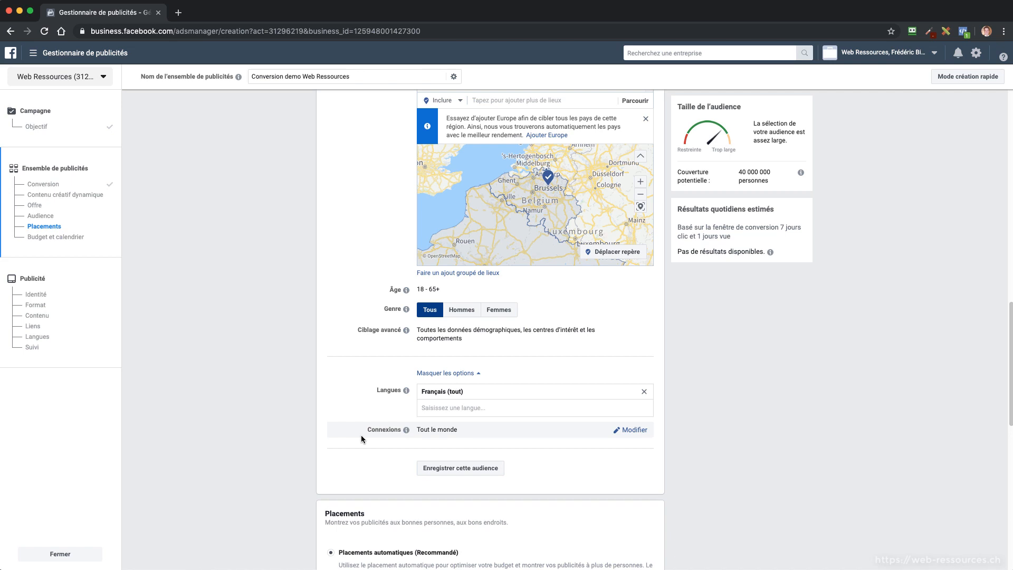
scroll(330, 404, "up", 3)
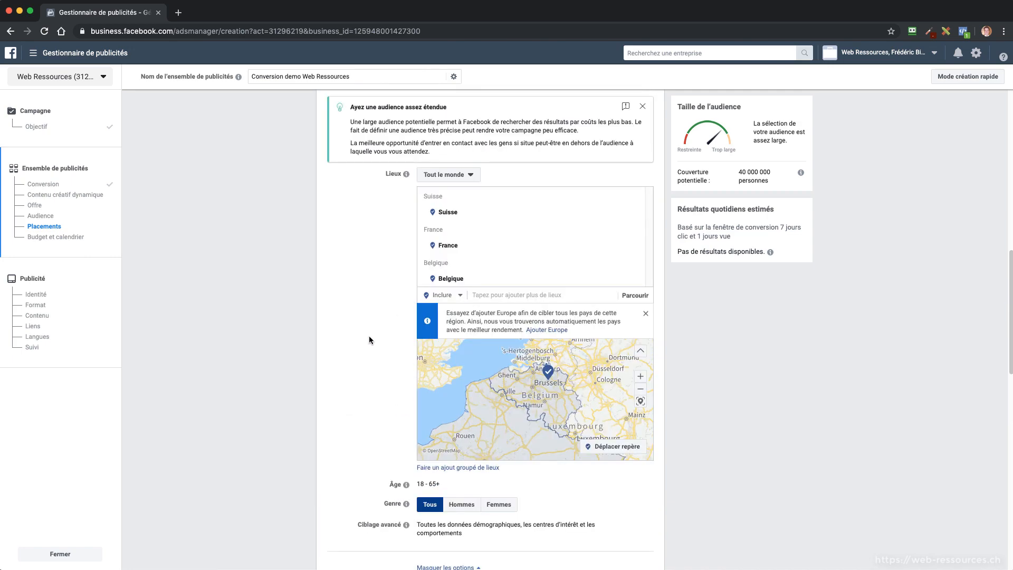
scroll(359, 335, "up", 2)
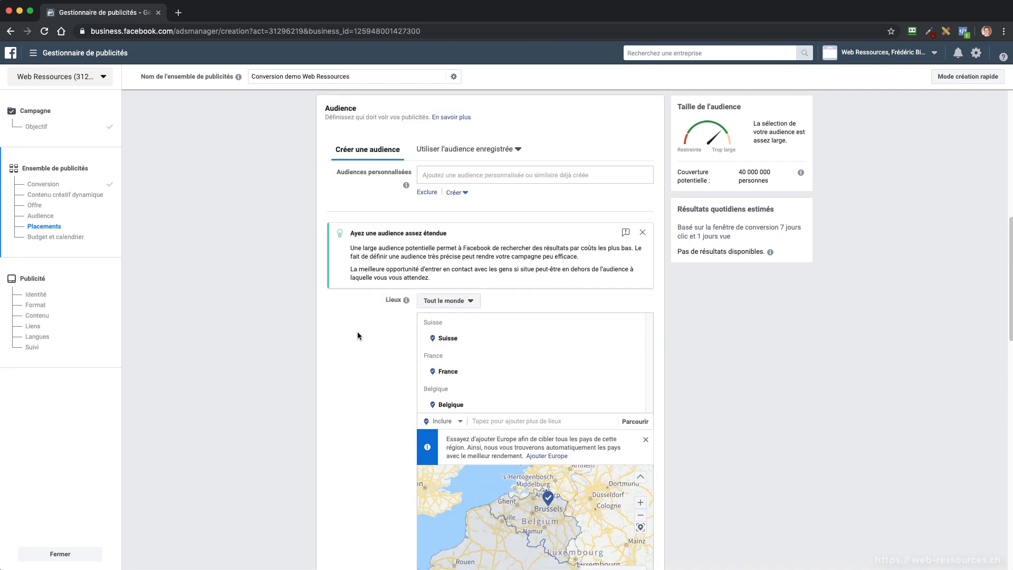
scroll(357, 333, "down", 6)
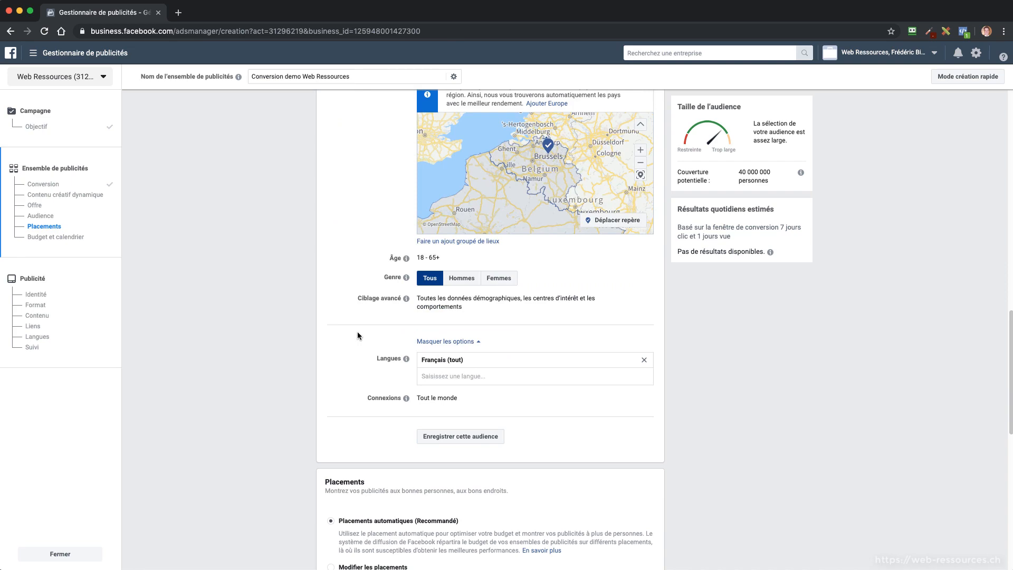
scroll(338, 326, "down", 2)
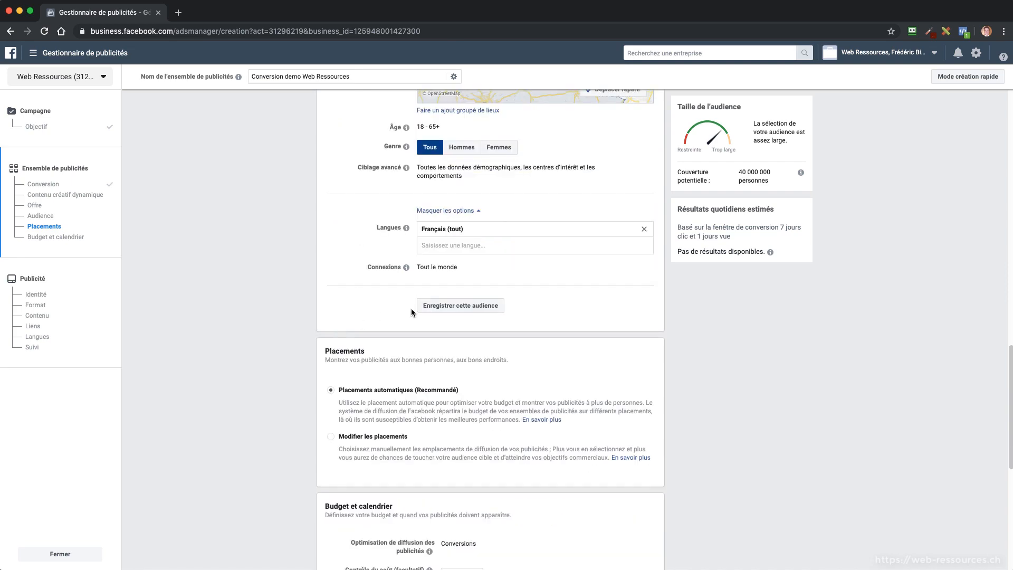
Switch to Modifier les placements to examine the devices and platforms, and restore Placements automatiques (Recommandé)
scroll(335, 315, "down", 2)
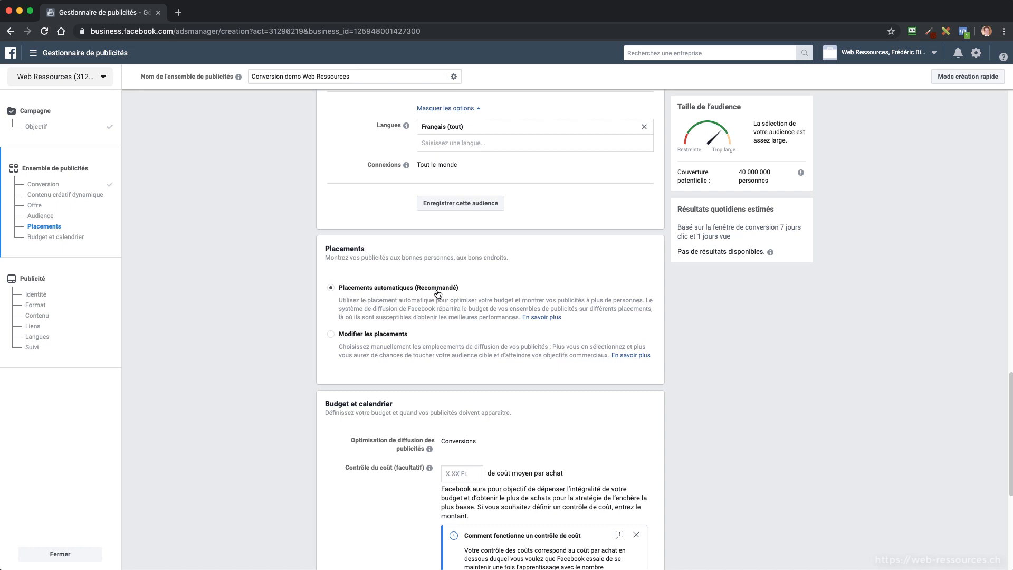
scroll(435, 291, "down", 2)
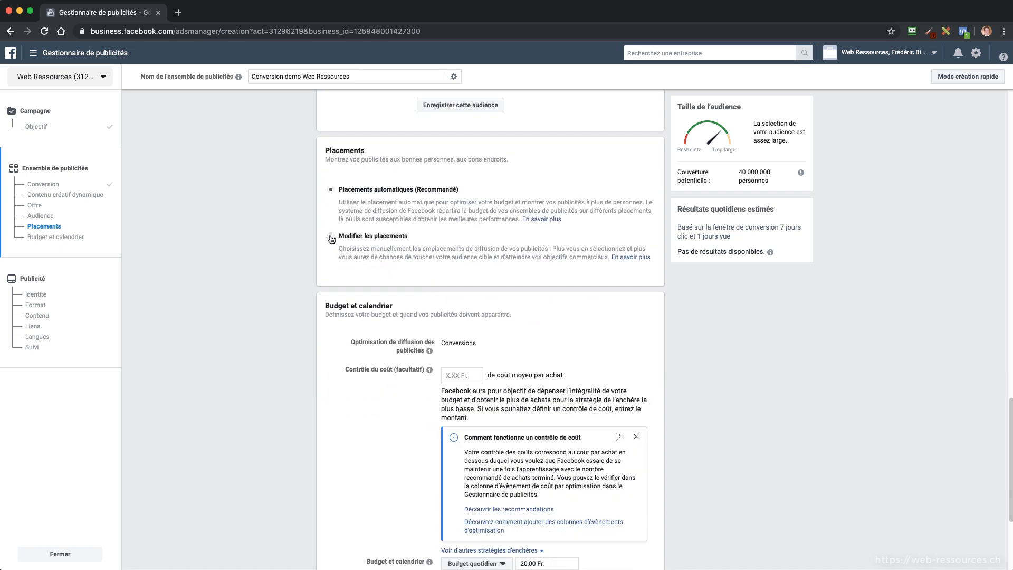
left_click(331, 239)
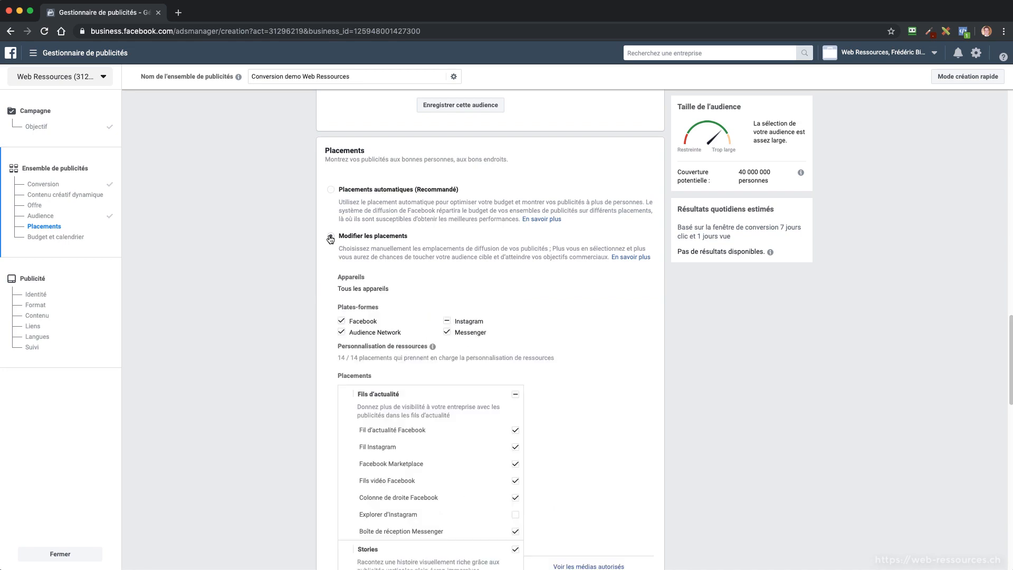
scroll(320, 313, "down", 2)
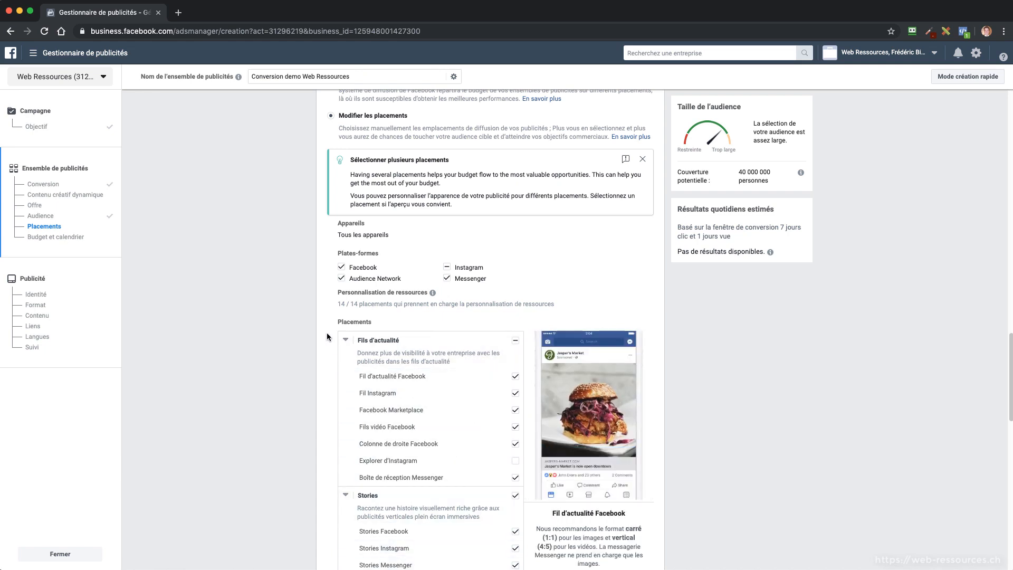
scroll(325, 337, "up", 1)
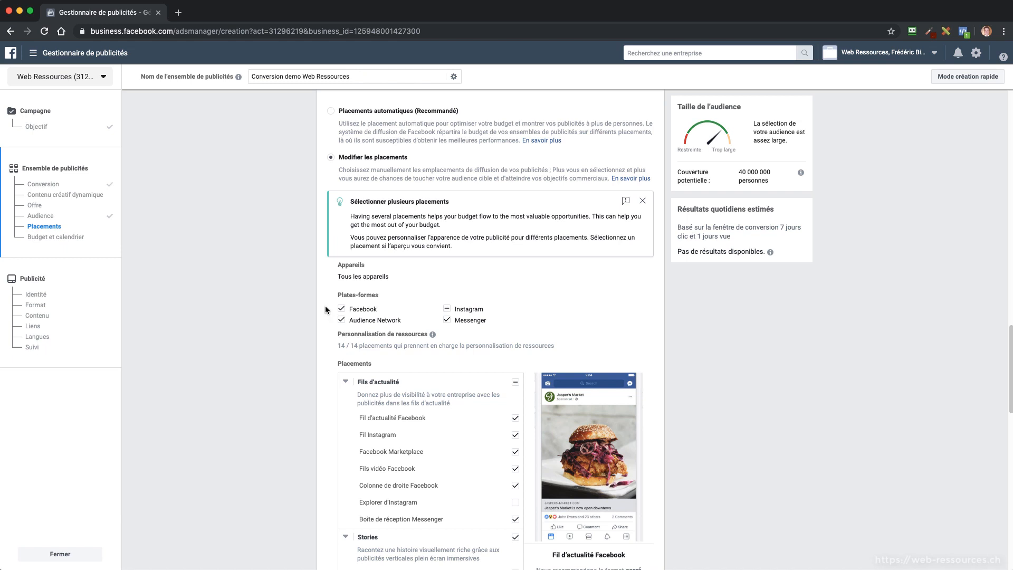
left_click(331, 111)
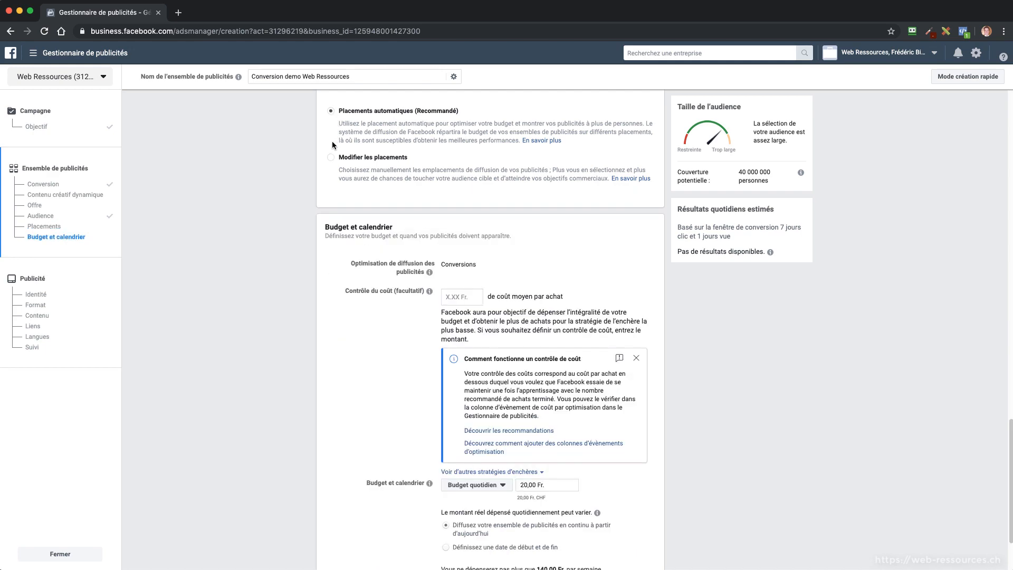
Reopen the manual placements to examine the feed, Stories and in-stream choices, and return to automatic placements
scroll(345, 167, "up", 2)
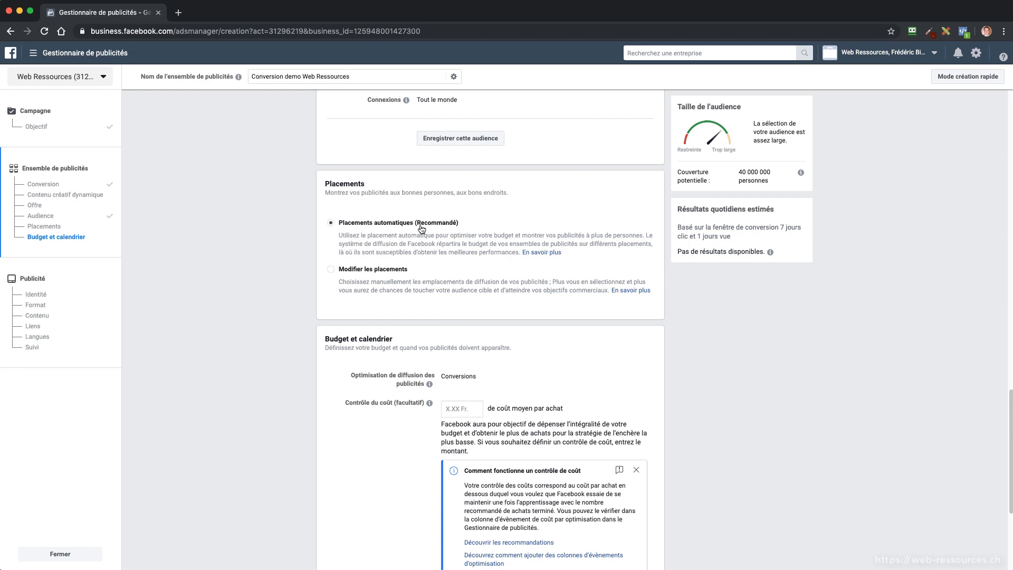
left_click(331, 269)
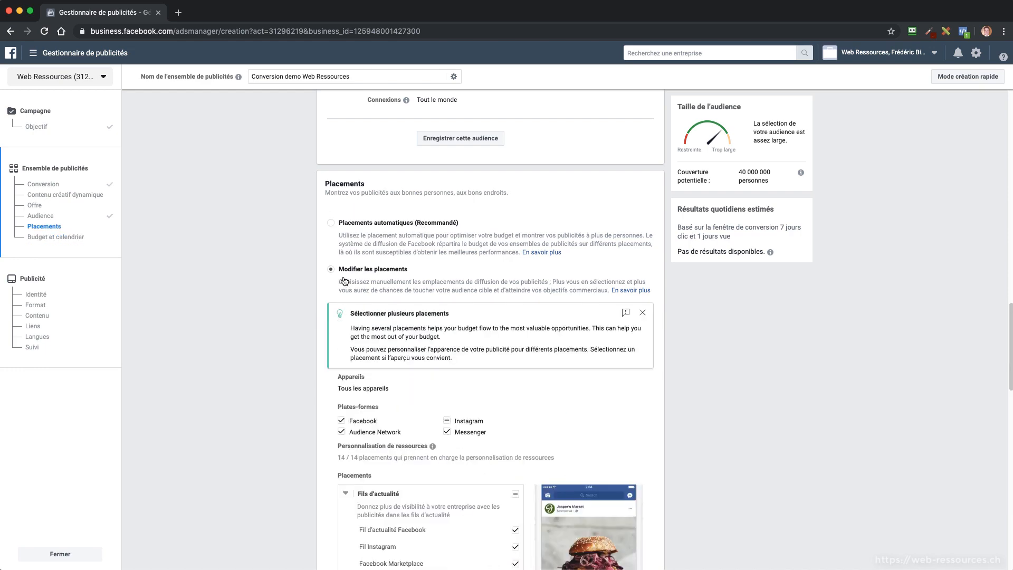
scroll(344, 281, "down", 1)
scroll(364, 248, "down", 3)
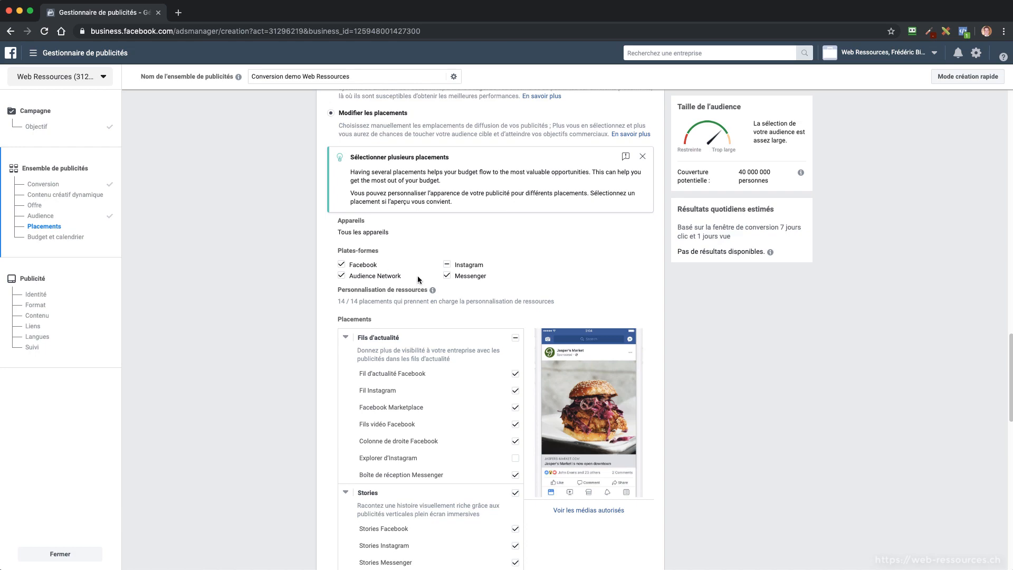
scroll(434, 444, "down", 1)
scroll(435, 444, "down", 2)
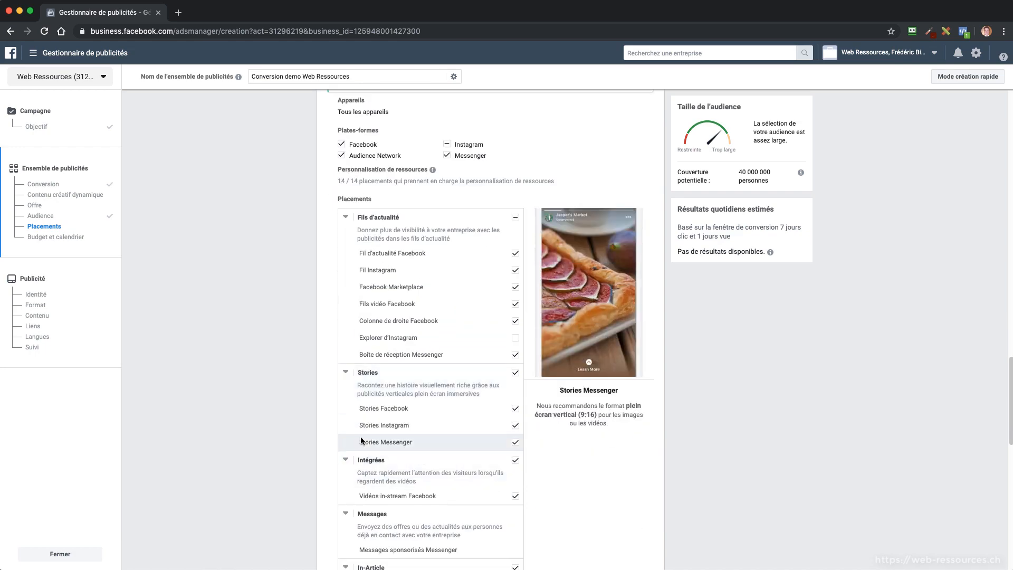
scroll(369, 440, "up", 5)
left_click(330, 199)
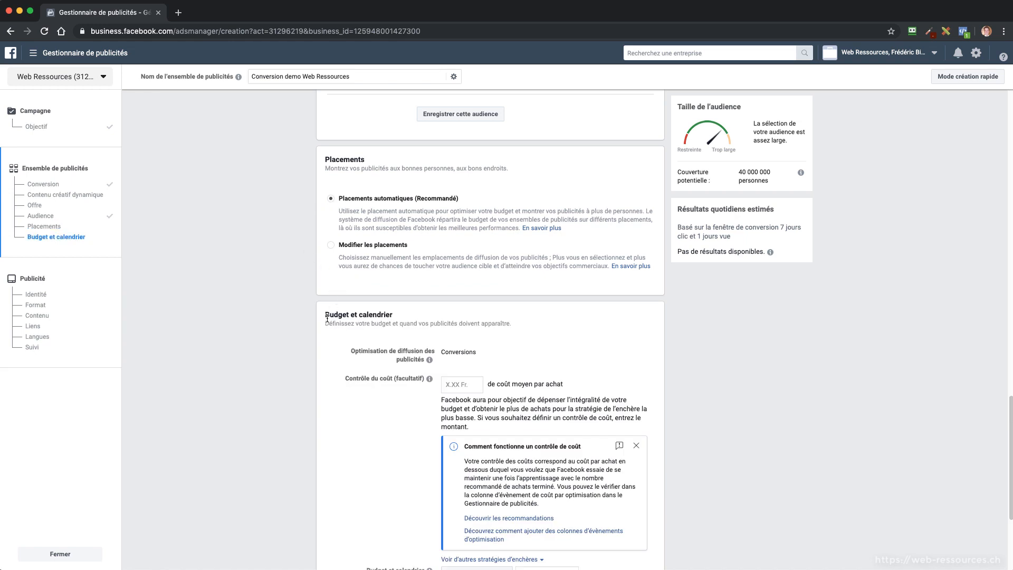
Review the ad set's delivery optimization and cost control, and change the budget type to Budget global
scroll(327, 320, "down", 2)
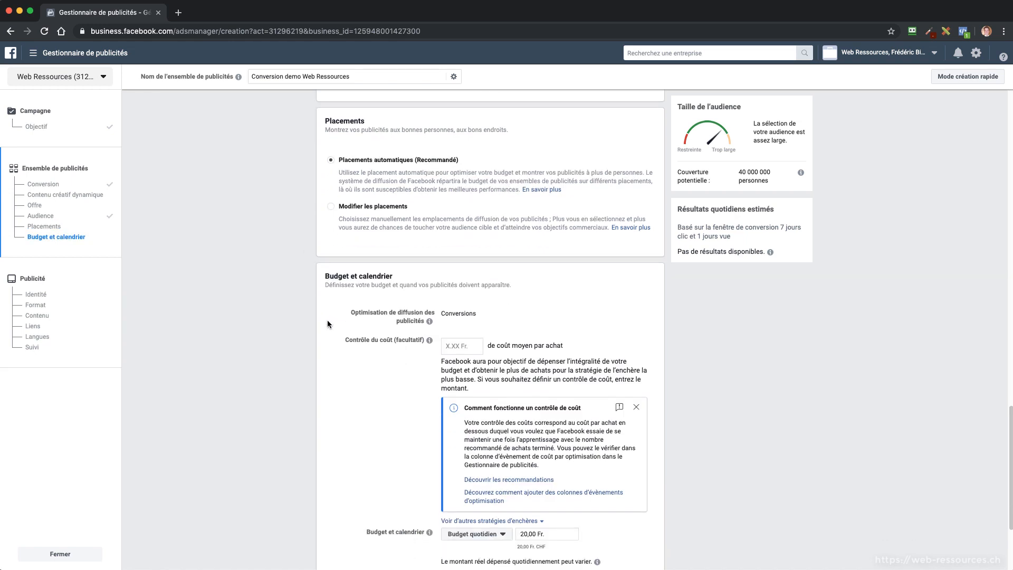
scroll(328, 321, "down", 2)
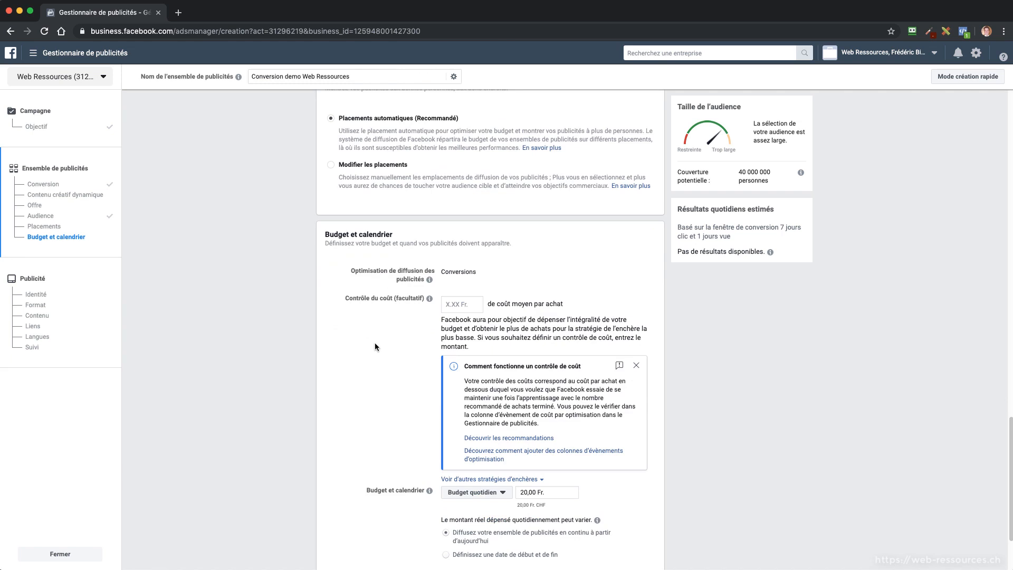
scroll(379, 345, "down", 1)
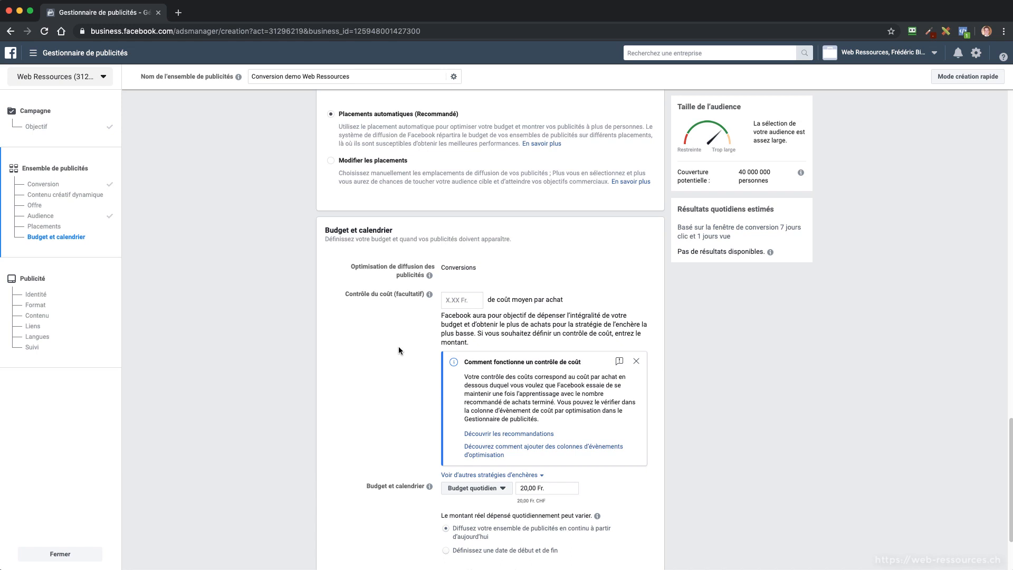
scroll(400, 349, "down", 1)
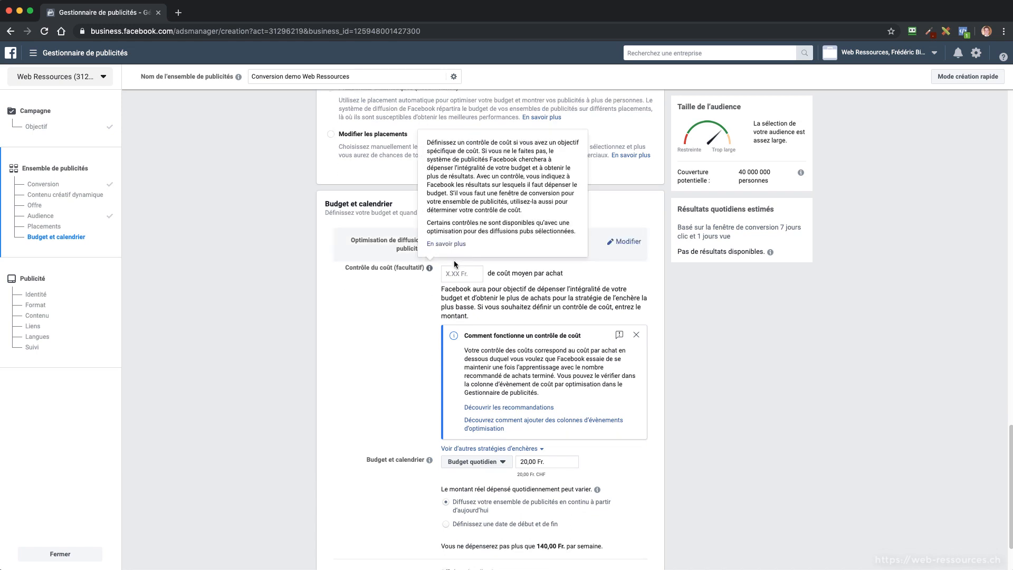
scroll(402, 330, "down", 2)
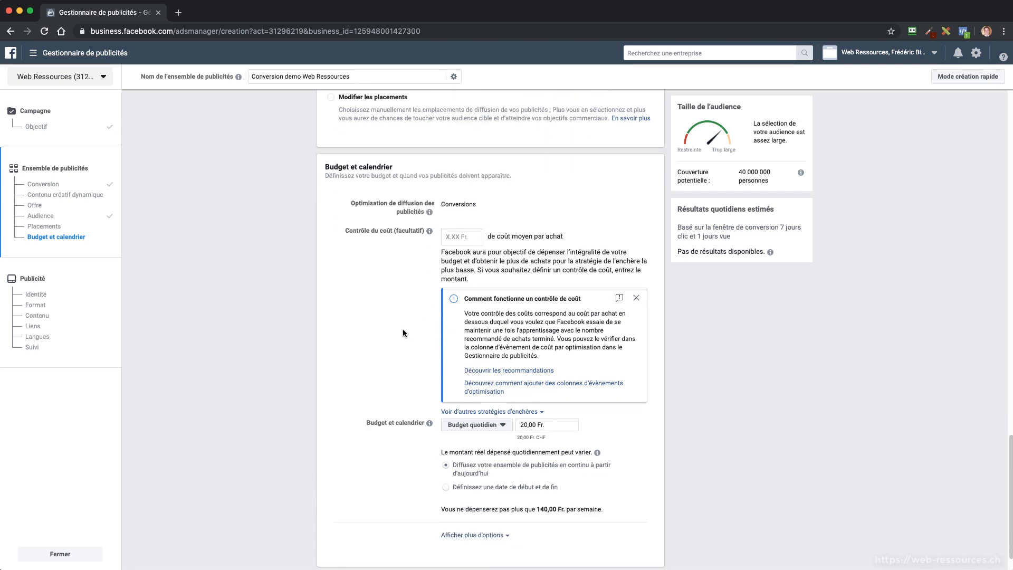
left_click(499, 426)
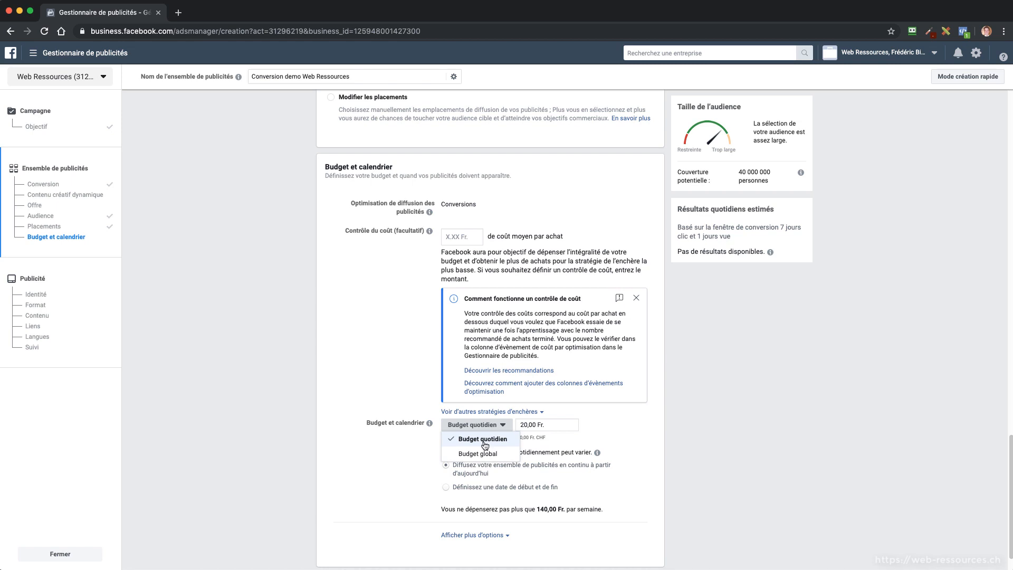
left_click(488, 454)
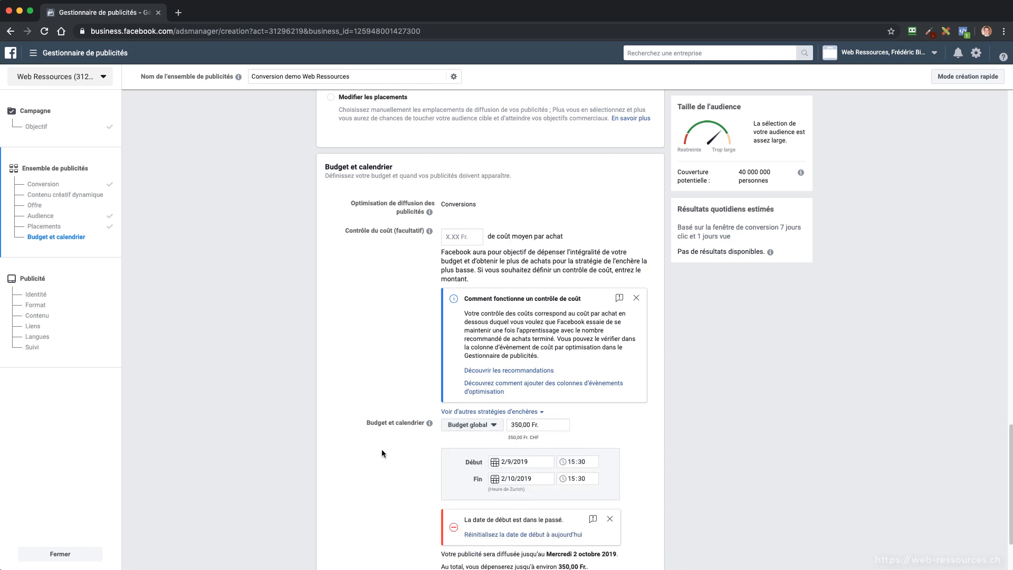
Set the ad set's global budget to 300,00 Fr
scroll(381, 448, "down", 3)
left_click(515, 332)
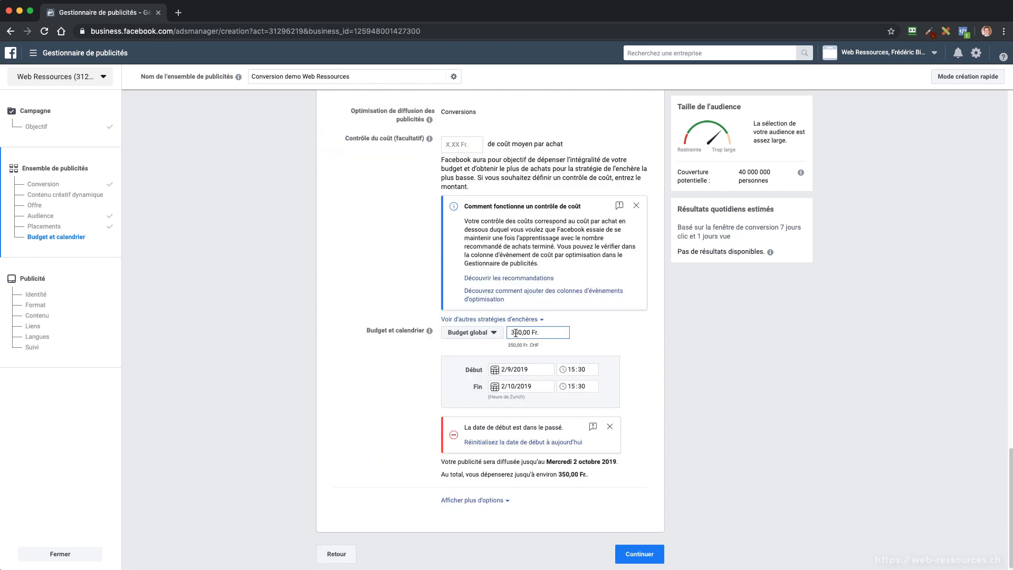
left_click_drag(514, 333, 518, 333)
type("0")
left_click(407, 373)
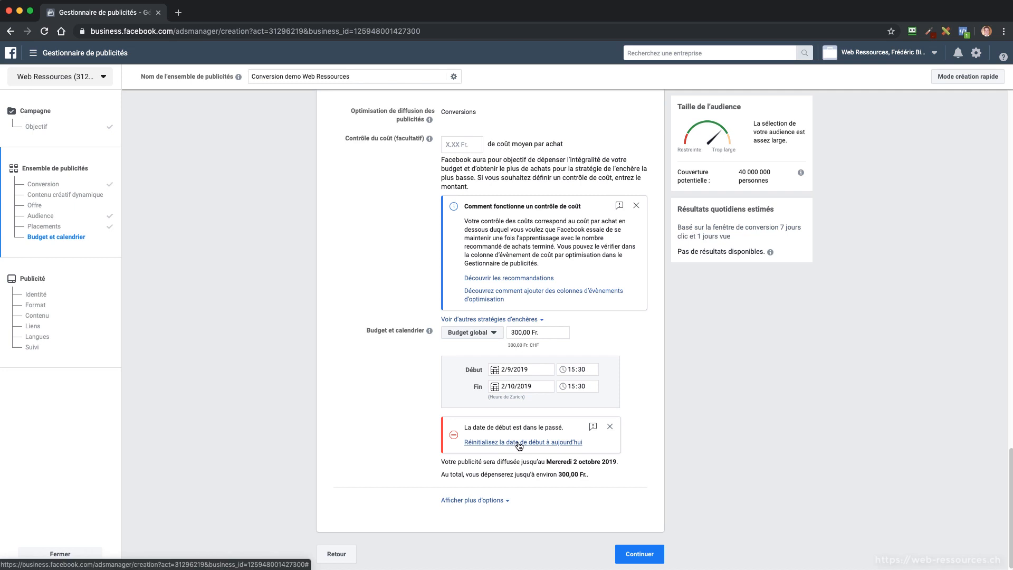
Reset the schedule's start date to today and set its end date to 10/9/2019
left_click(519, 445)
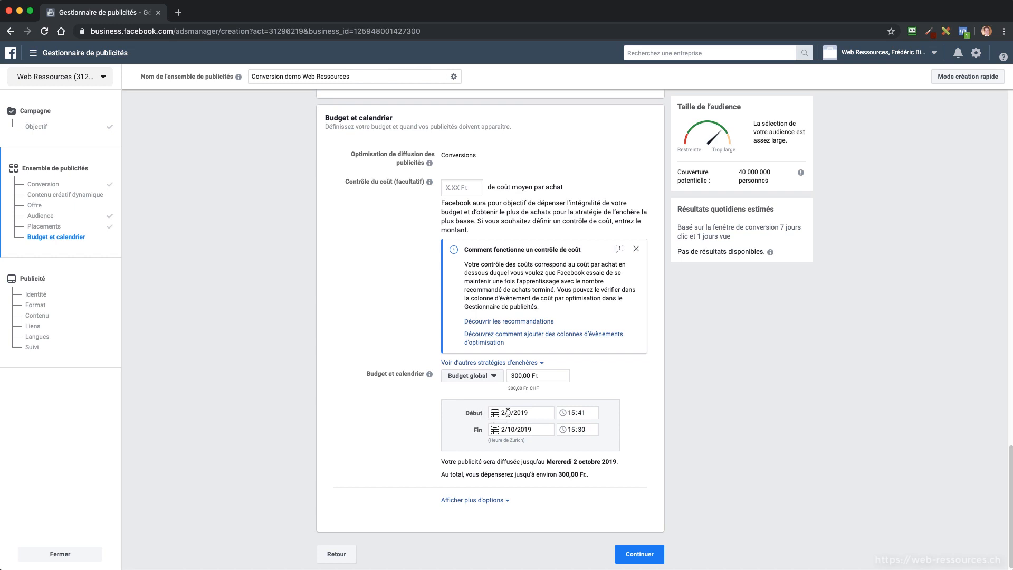
left_click(494, 430)
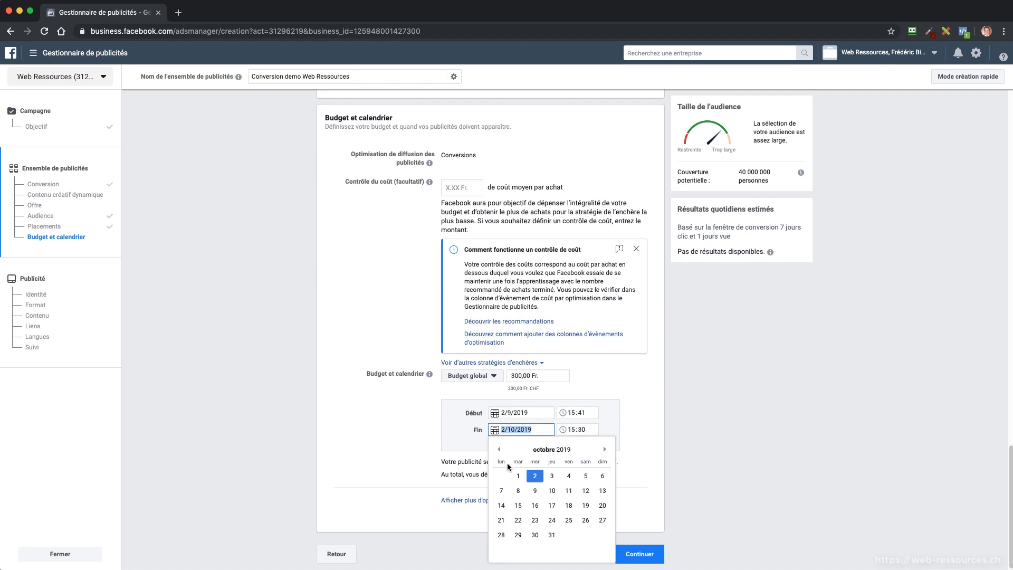
left_click(499, 449)
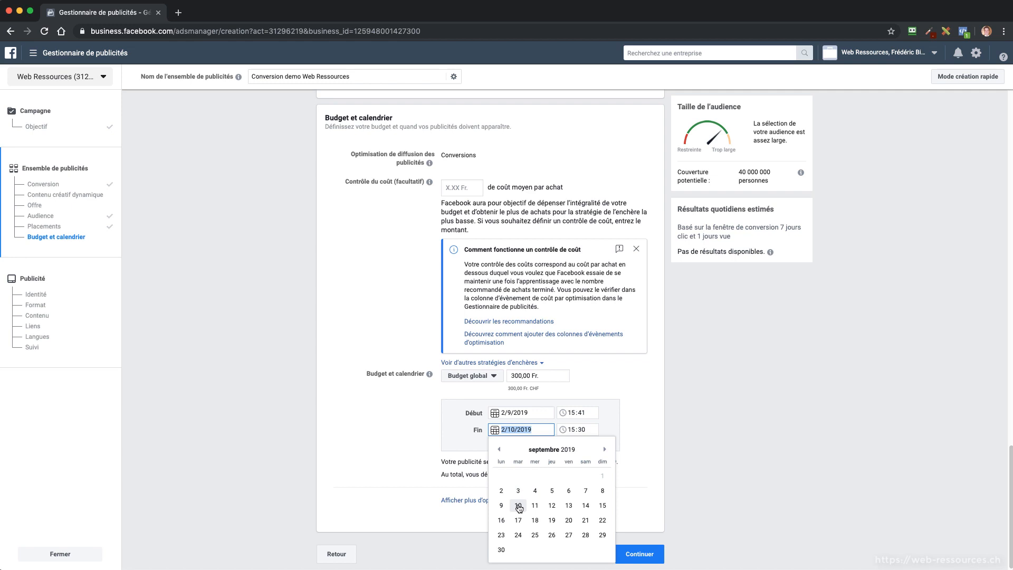
left_click(519, 506)
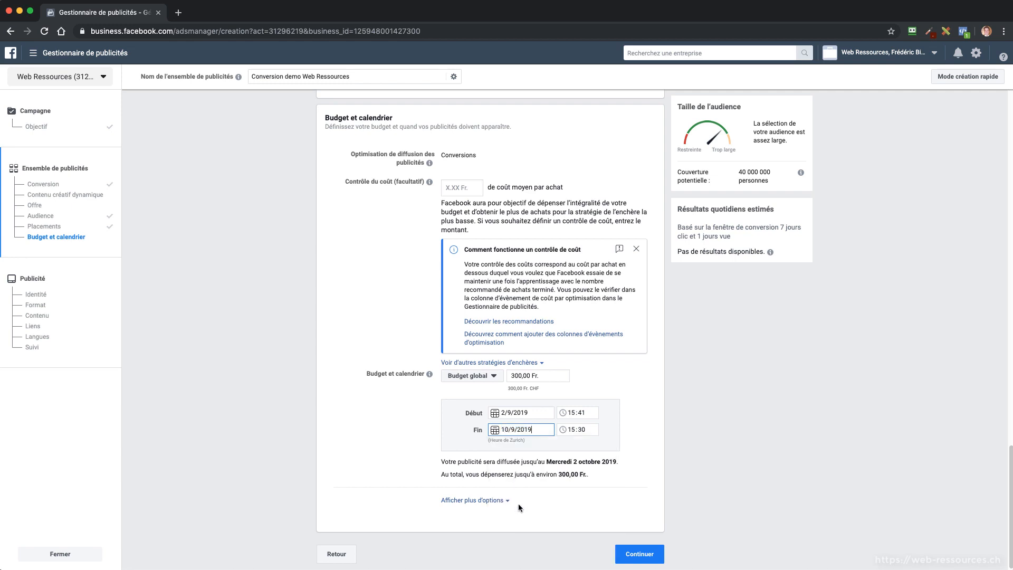
left_click(497, 432)
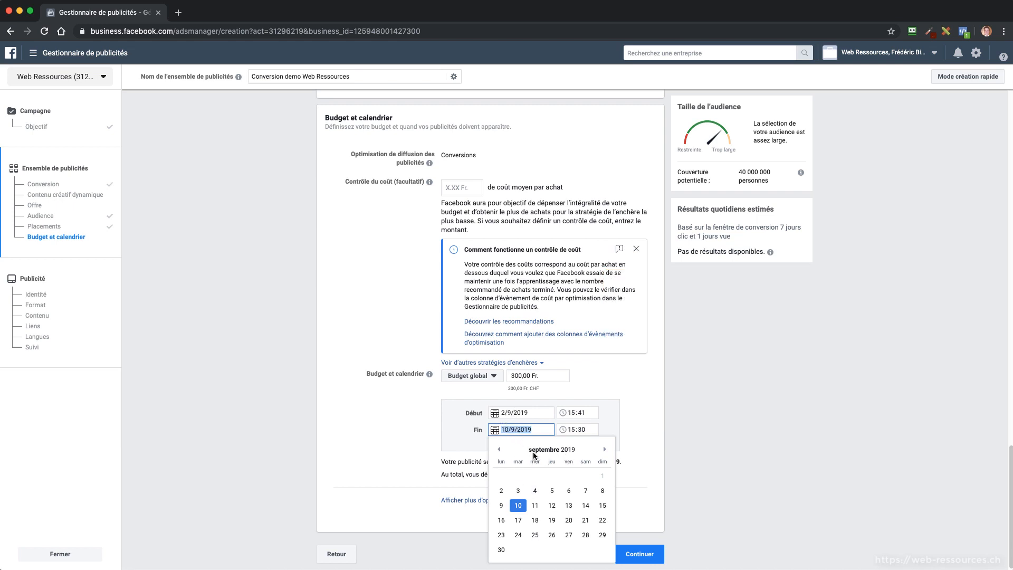
left_click(469, 442)
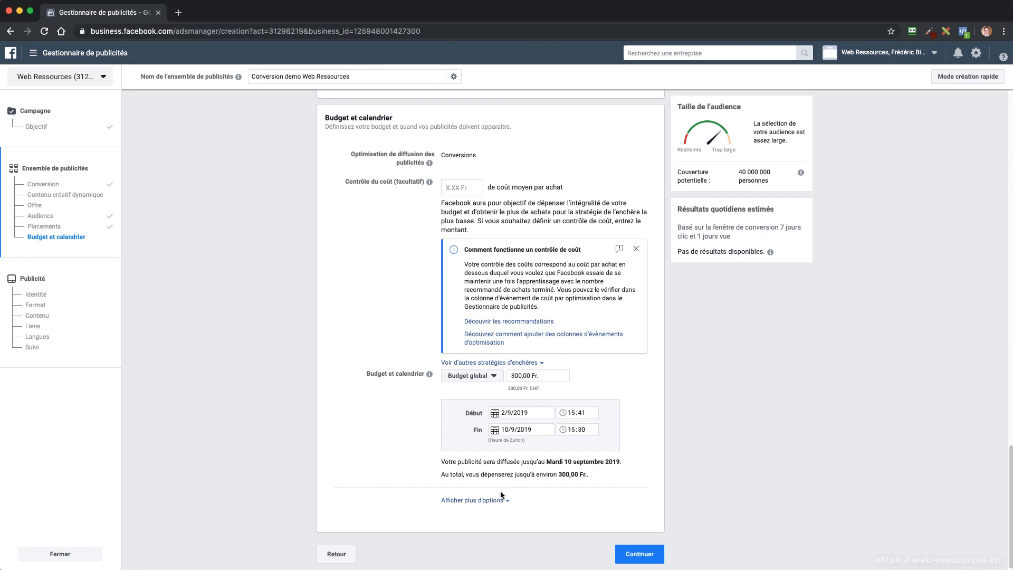
Review the whole ad set from the conversion and offer sections through audience, placements, budget and schedule
scroll(538, 443, "up", 4)
scroll(538, 443, "up", 12)
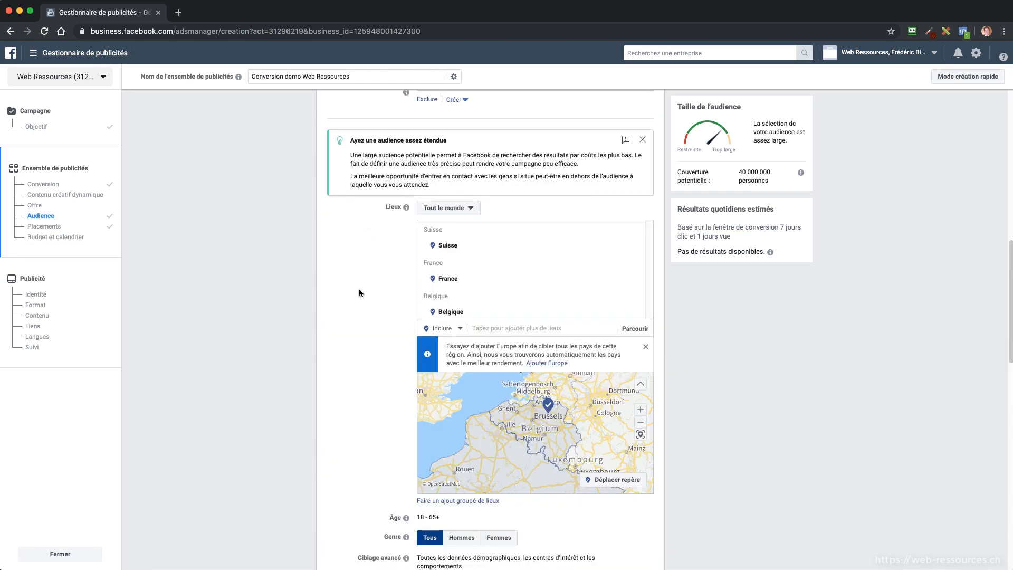
scroll(305, 338, "up", 5)
scroll(303, 314, "down", 11)
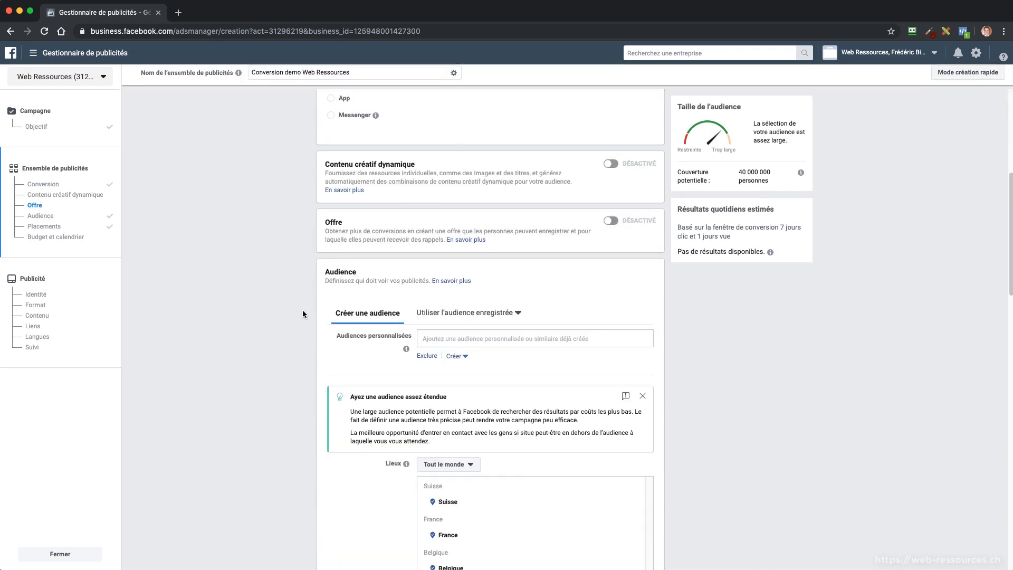
scroll(306, 332, "down", 10)
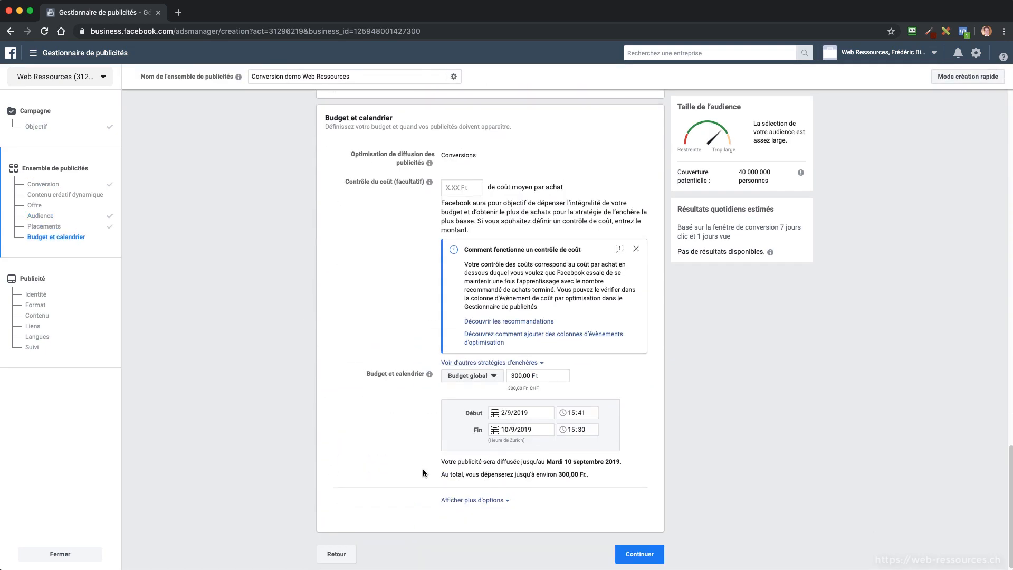
Continue to the ad level, name the ad "Conversion demo Web Ressources" and select Web-Ressources.com as its Facebook Page
left_click(639, 553)
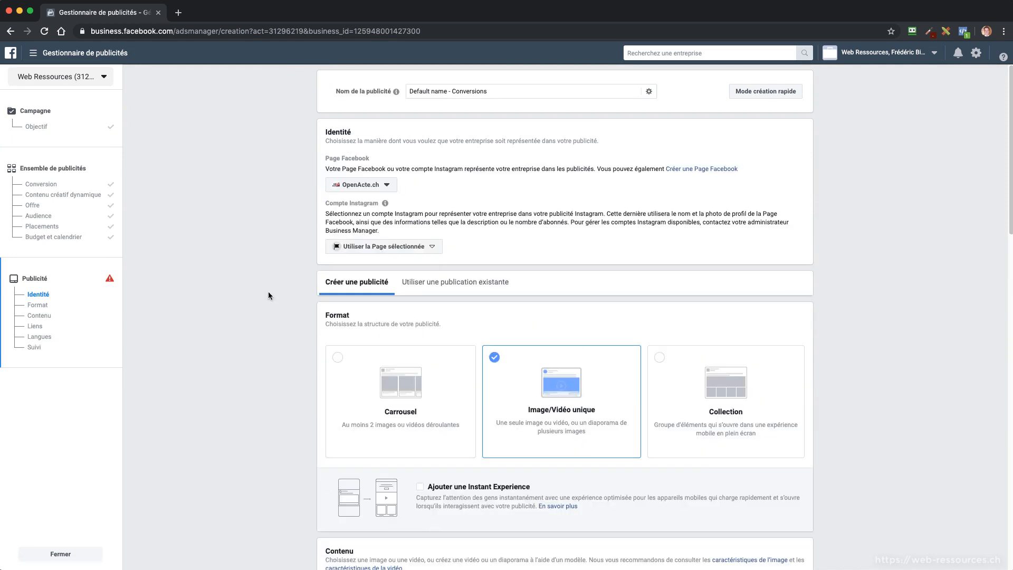
left_click_drag(490, 91, 404, 91)
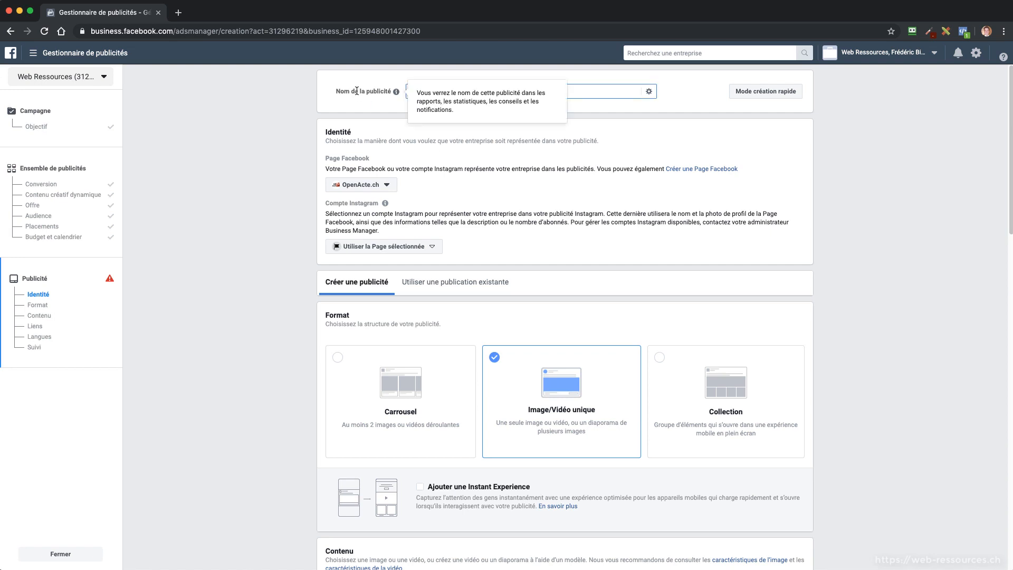
type("Conversion demo Web Ressources")
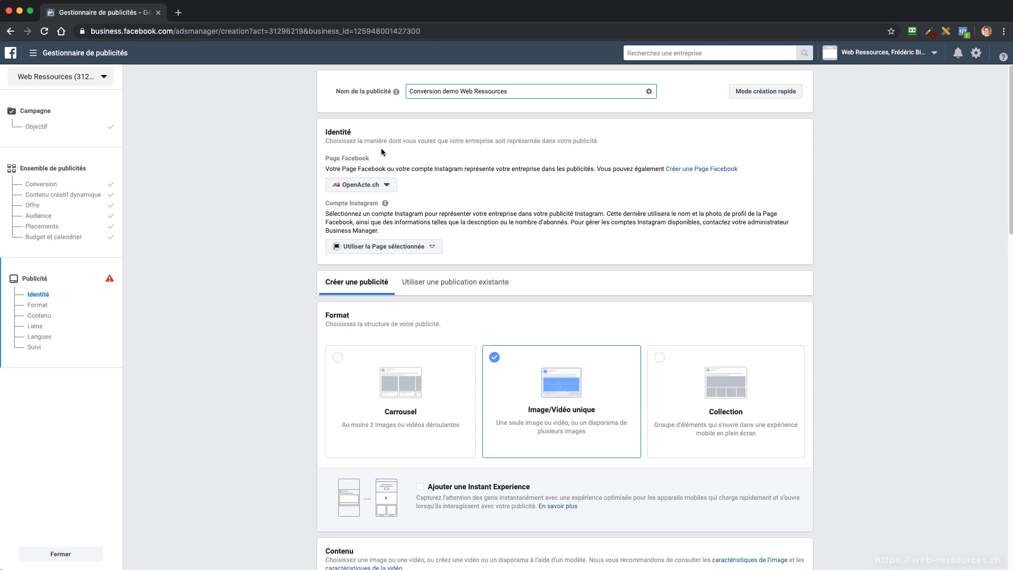
left_click(341, 144)
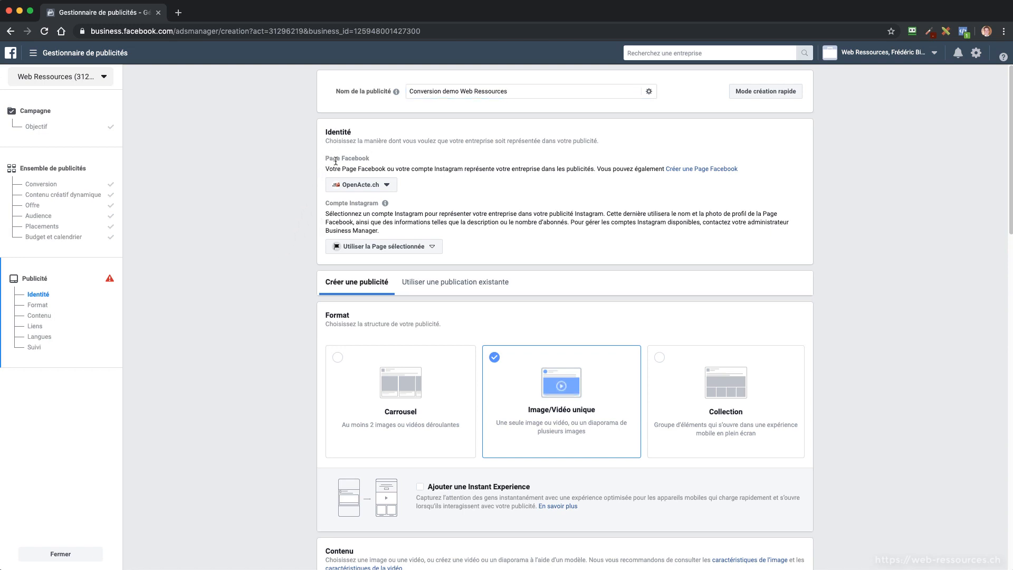
left_click(388, 190)
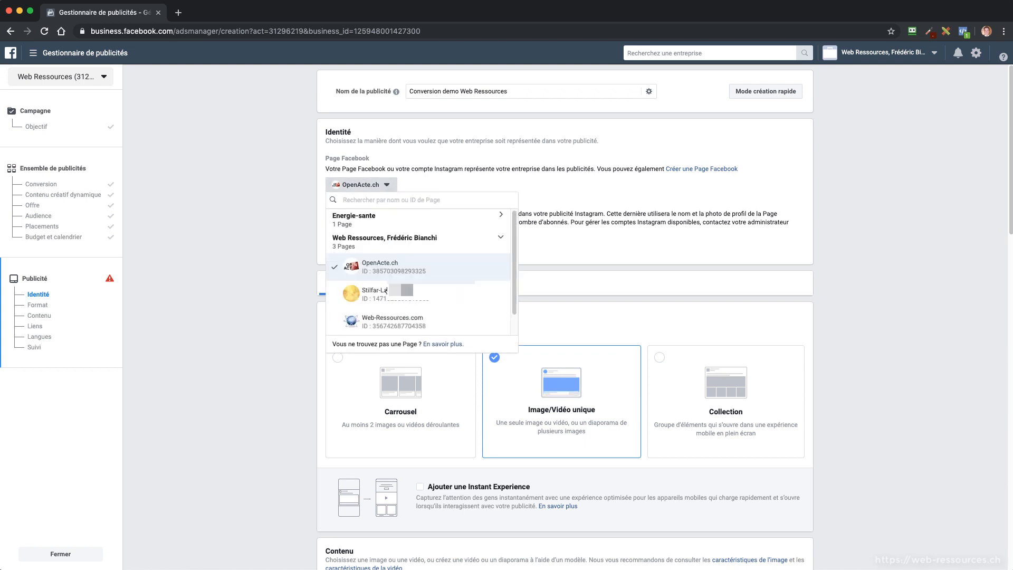
left_click(383, 316)
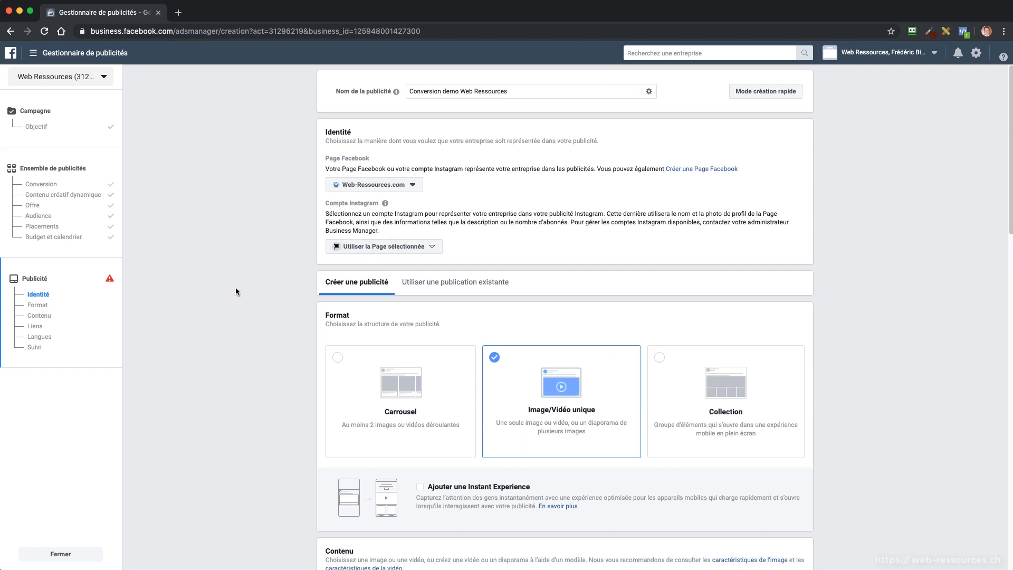
Explore the Collection format's Instant Experience templates and return the ad format to Image/Vidéo unique
scroll(259, 294, "down", 2)
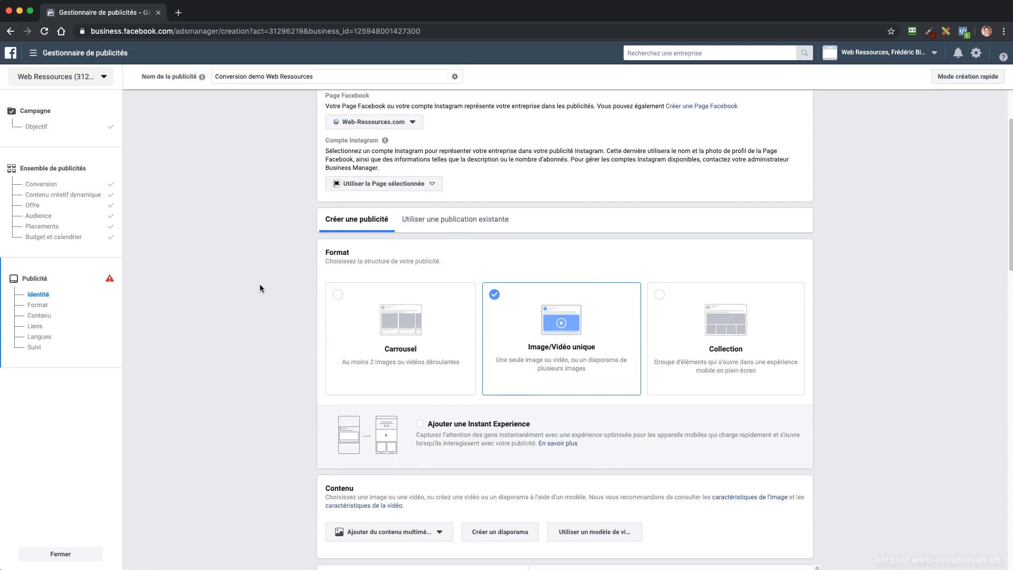
scroll(382, 242, "down", 1)
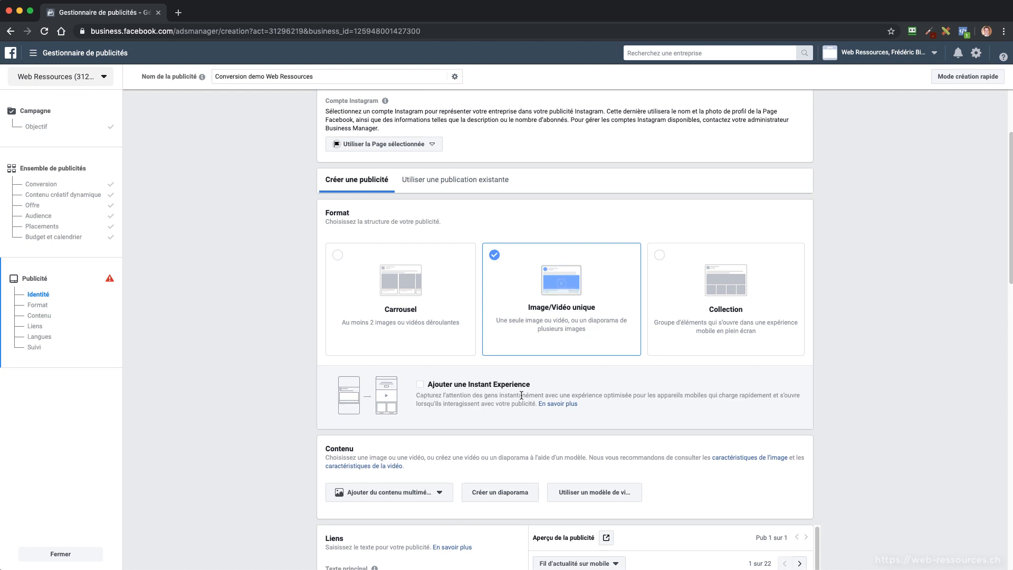
left_click(689, 303)
scroll(689, 309, "down", 5)
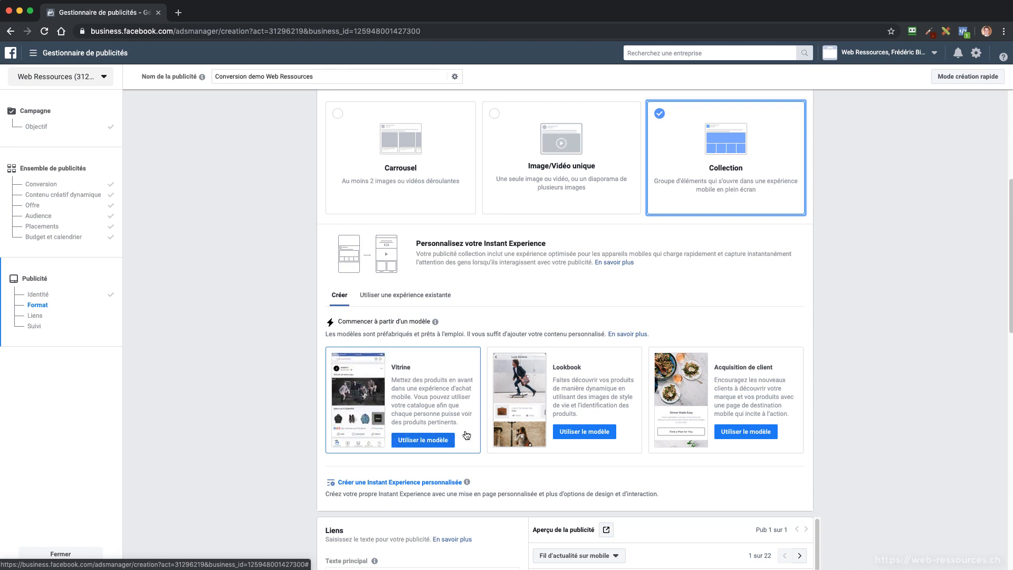
left_click(532, 201)
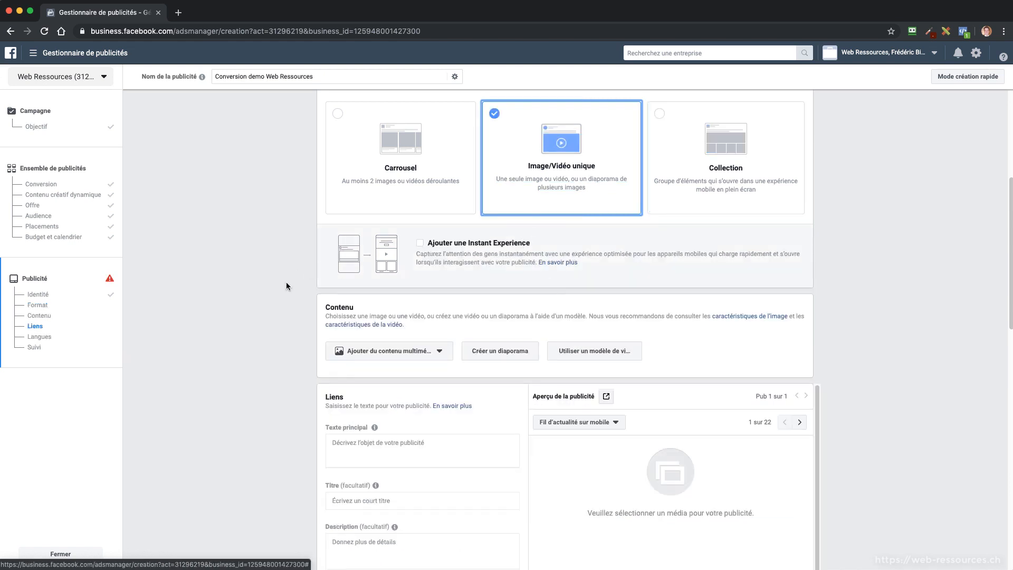
Start adding an image to the ad's content and switch the image source to Stock Photos
scroll(286, 312, "down", 3)
scroll(286, 314, "down", 1)
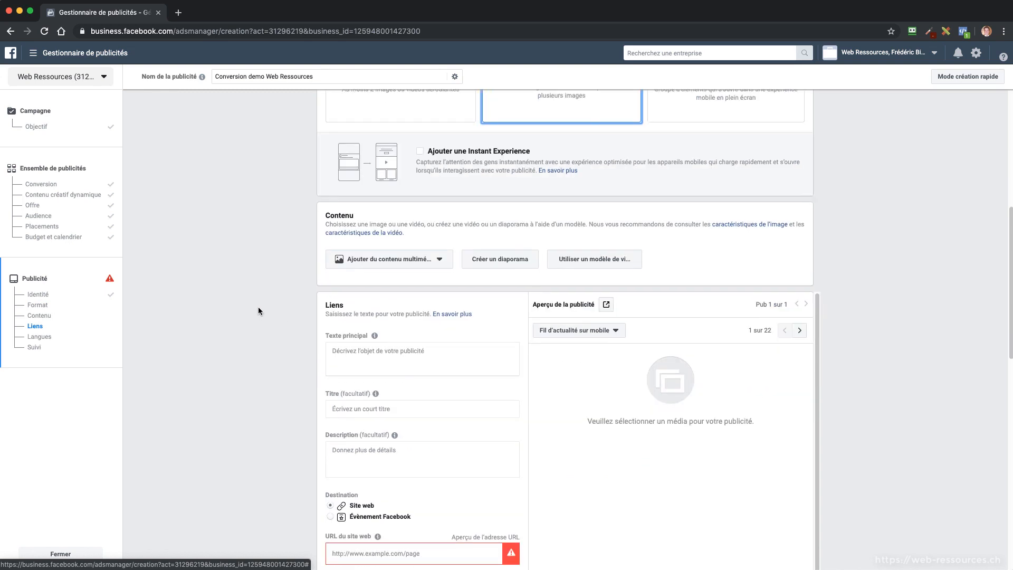
scroll(261, 308, "down", 3)
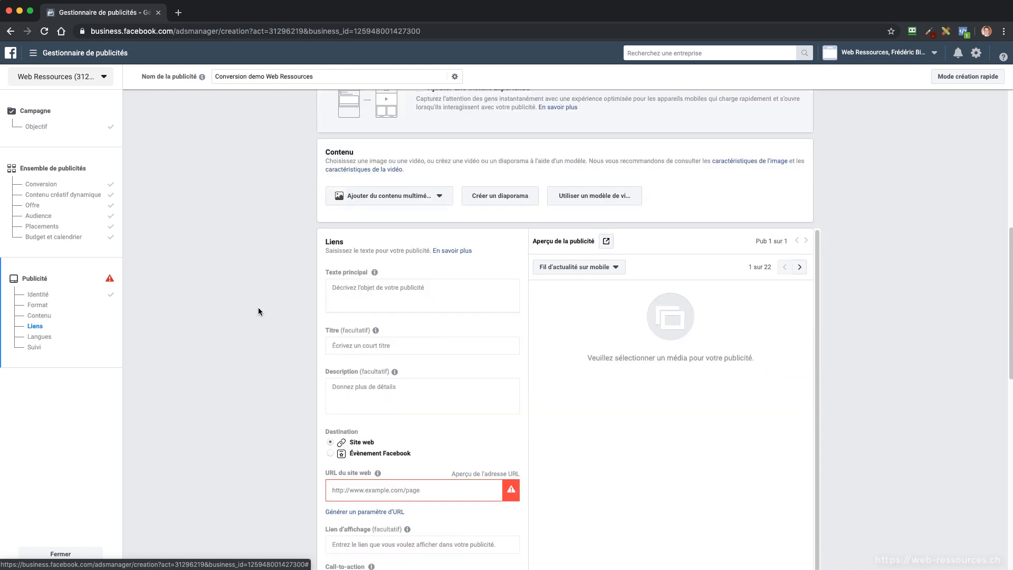
left_click(440, 198)
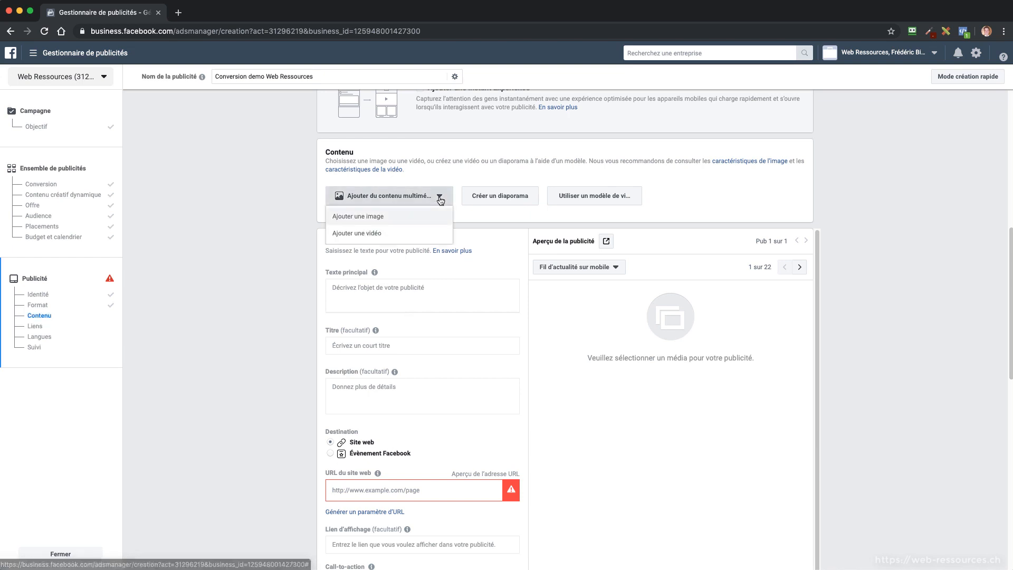
left_click(354, 218)
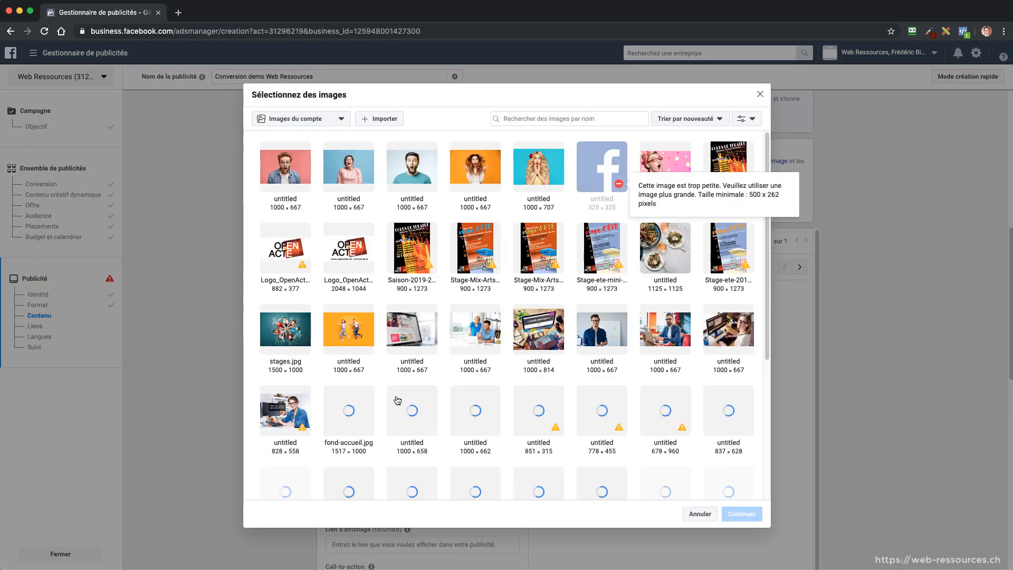
left_click(342, 120)
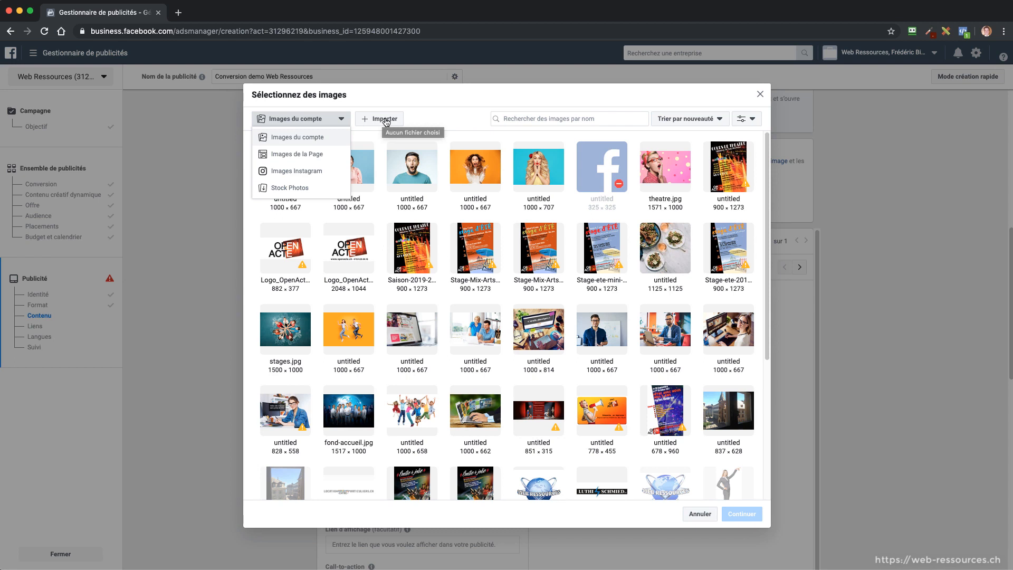
left_click(300, 187)
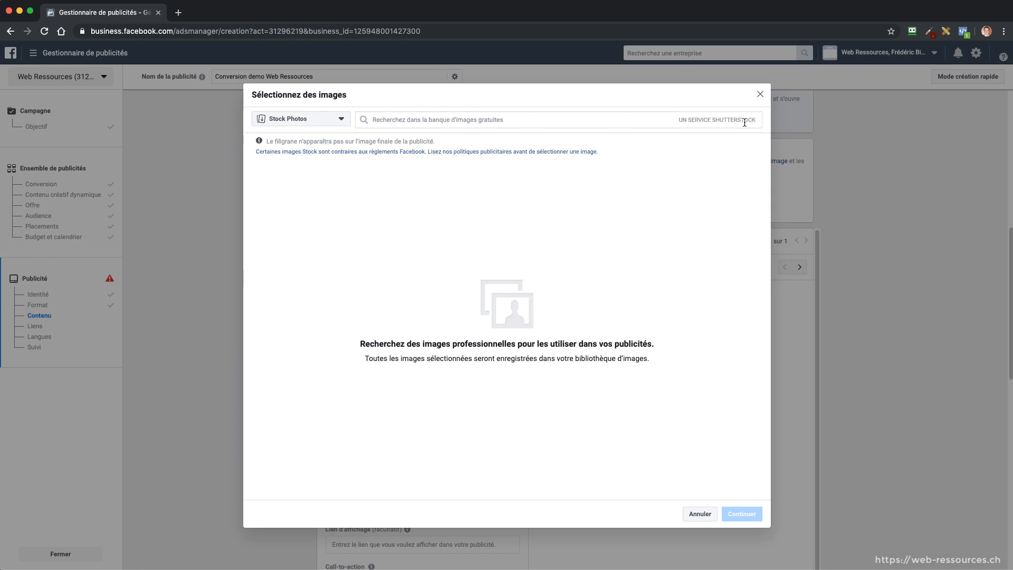
Search the stock photos for "ordinateur" and add three photos of people using computers to the ad content
left_click(459, 122)
type("ordina")
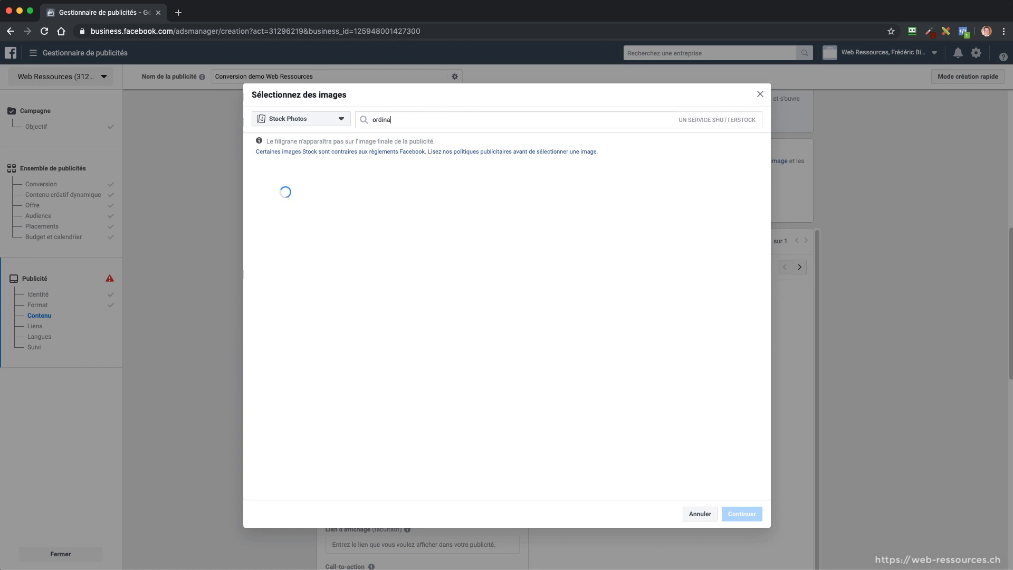
type("teur")
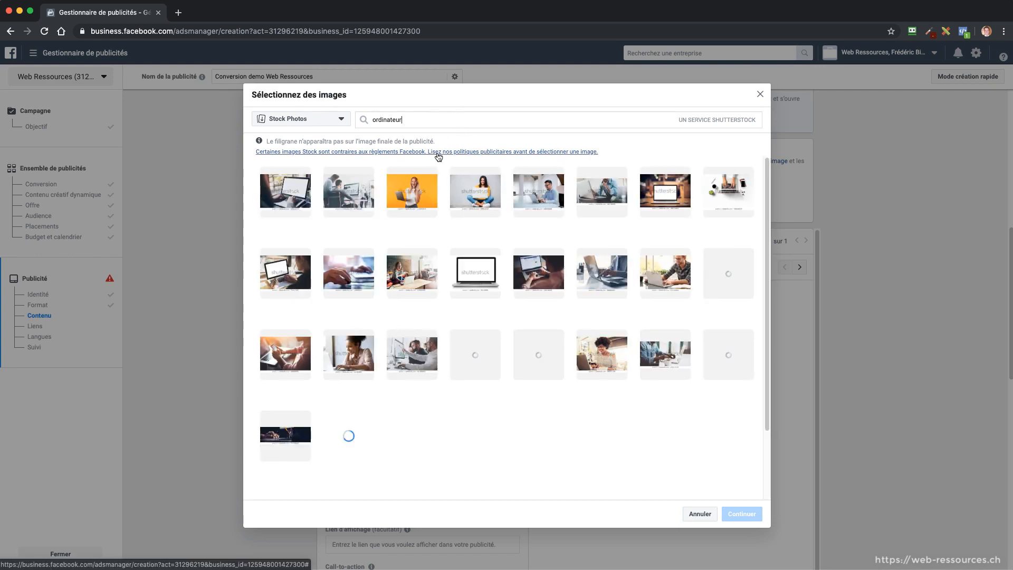
left_click(358, 197)
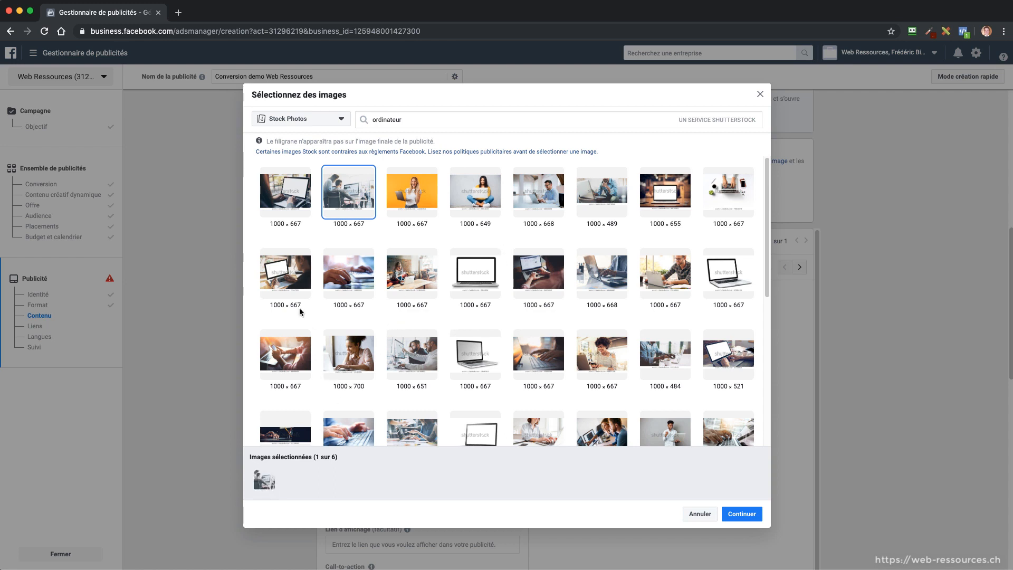
left_click(283, 278)
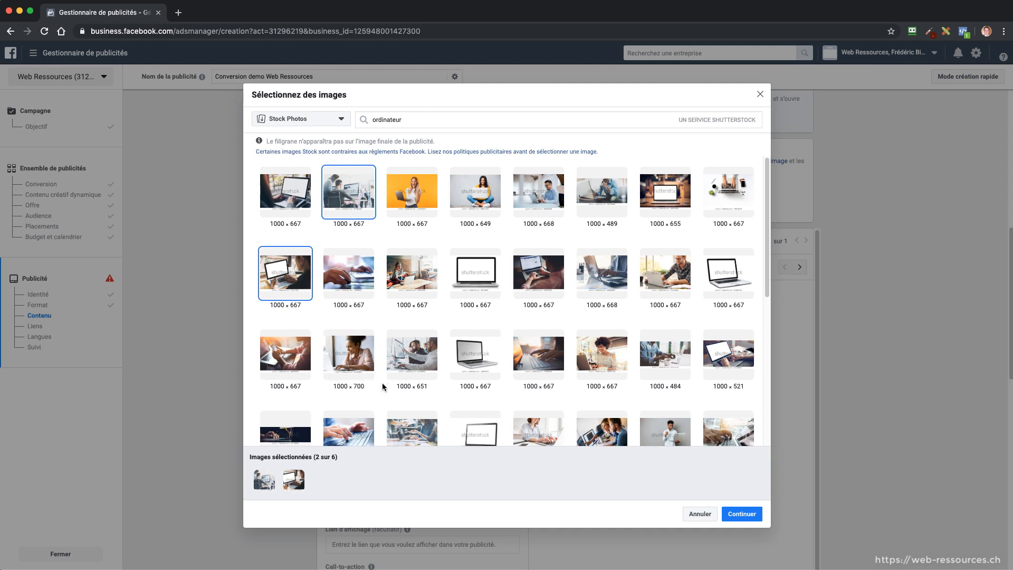
left_click(413, 363)
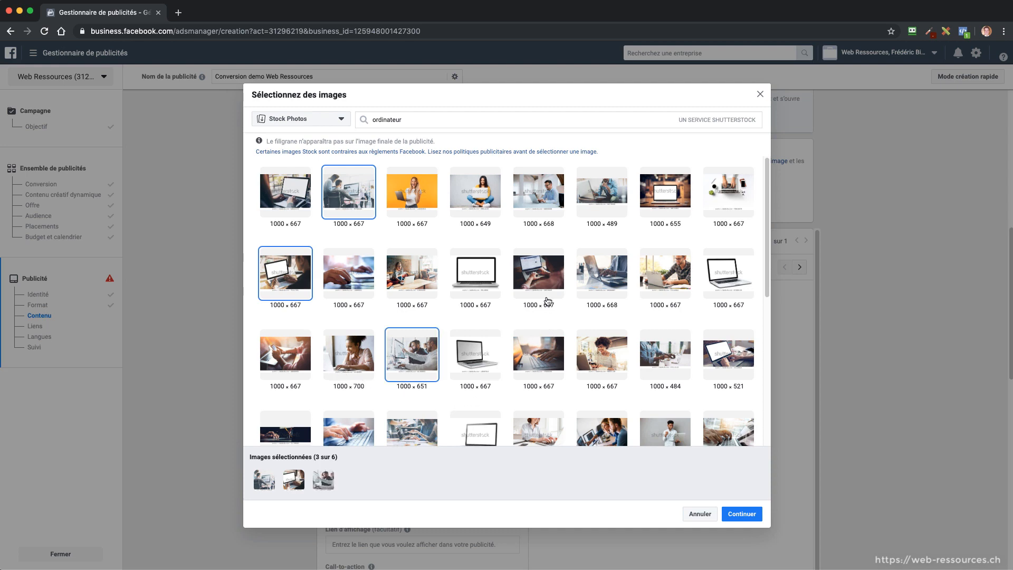
left_click(739, 515)
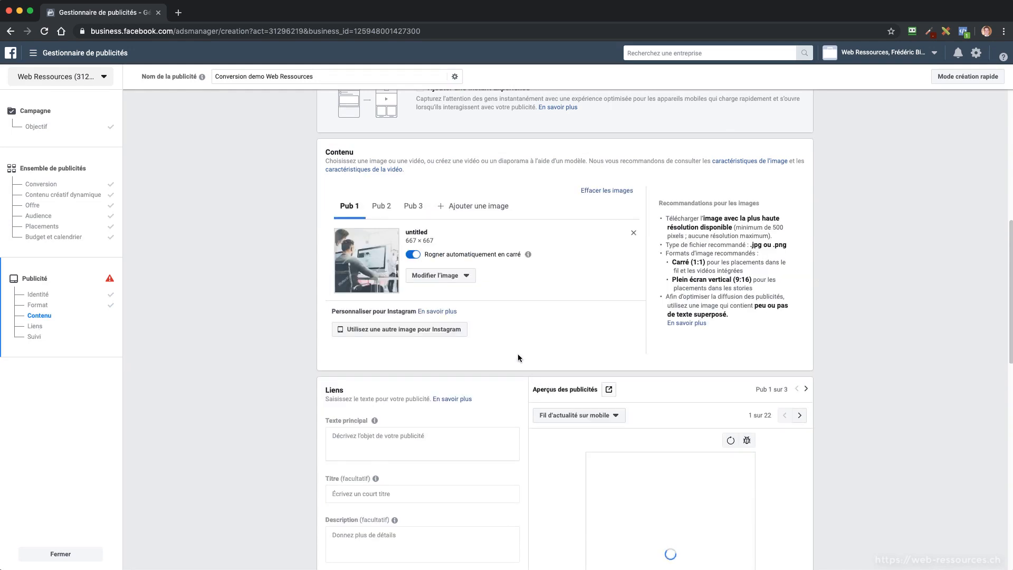
Check the images of the other ad variants and return to Pub 1
left_click(383, 213)
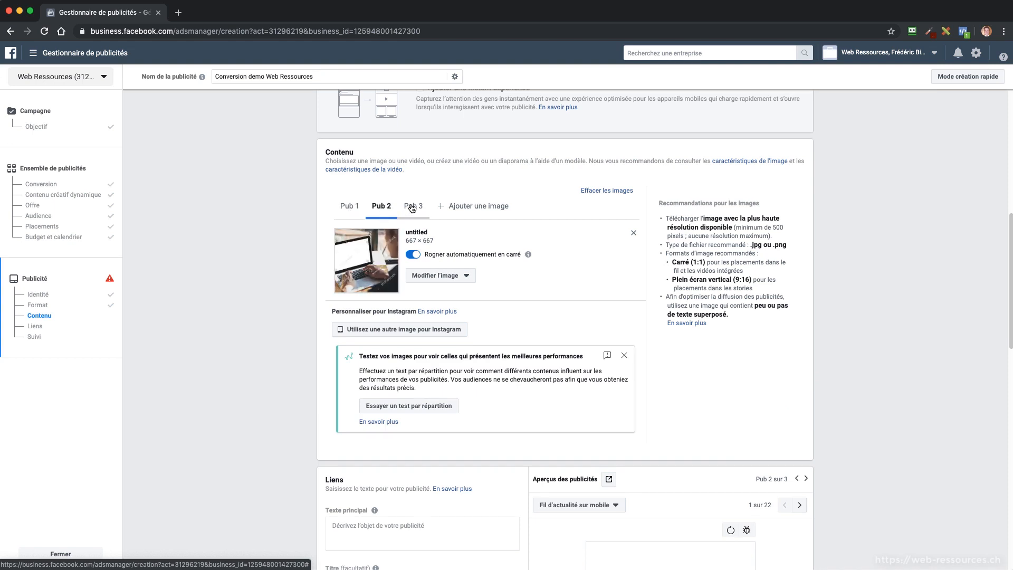
left_click(413, 209)
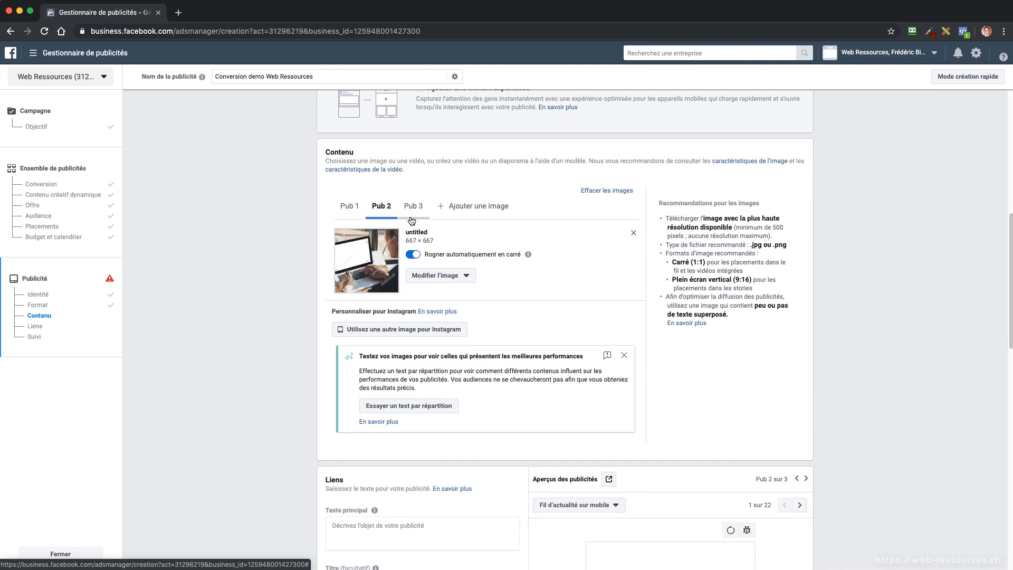
left_click(350, 209)
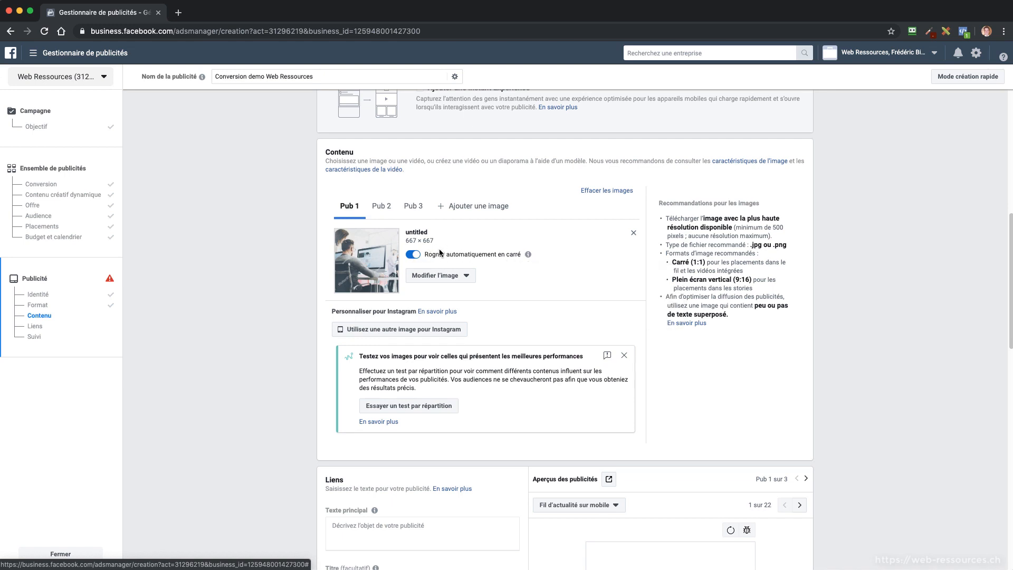
Write the primary text "Vous voulez augmenter votre visibilité sur le web … Grâce à notre formation de trafic web, devenez un expert du marketting."
scroll(522, 308, "down", 1)
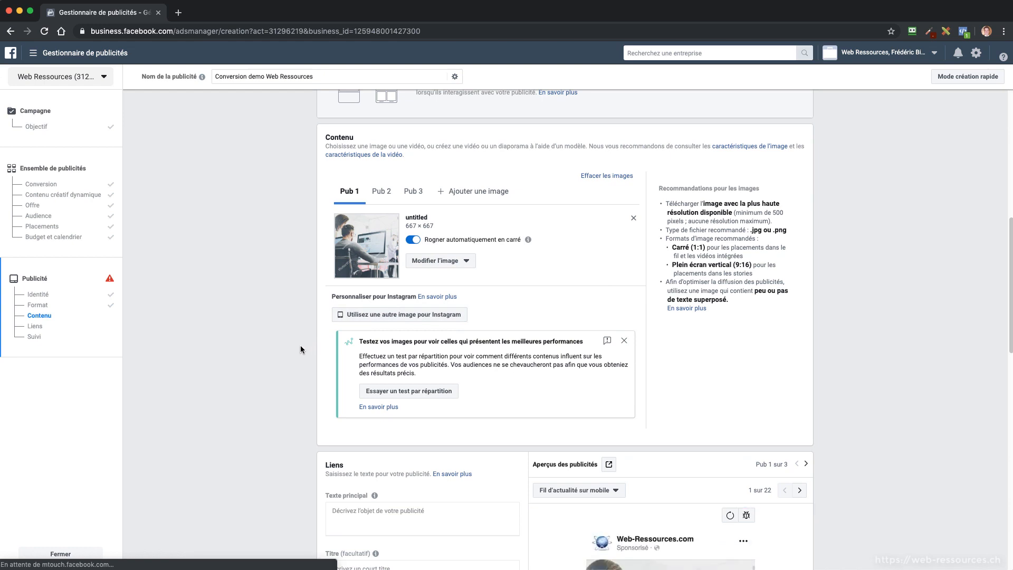
scroll(300, 346, "down", 3)
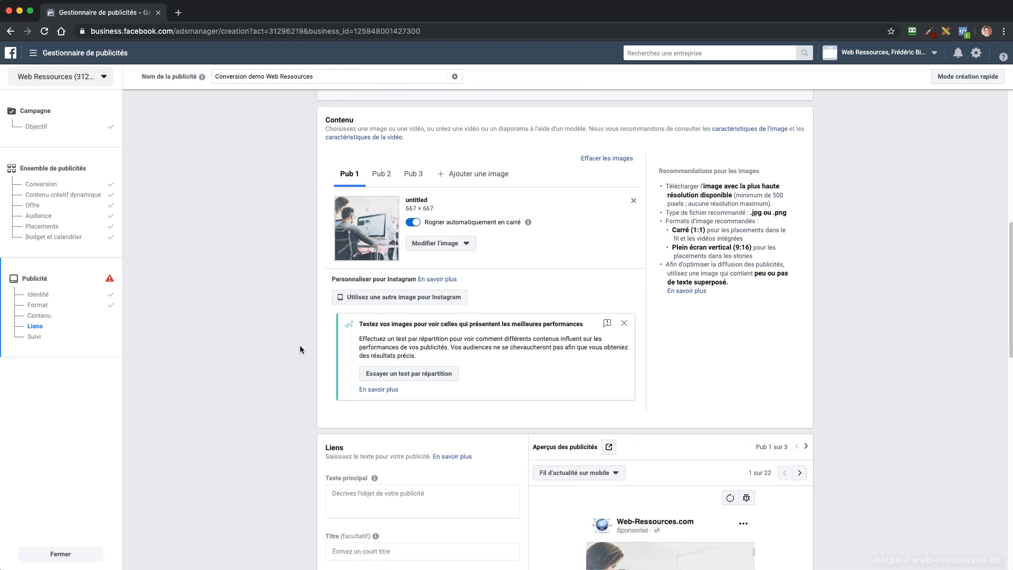
scroll(300, 347, "down", 3)
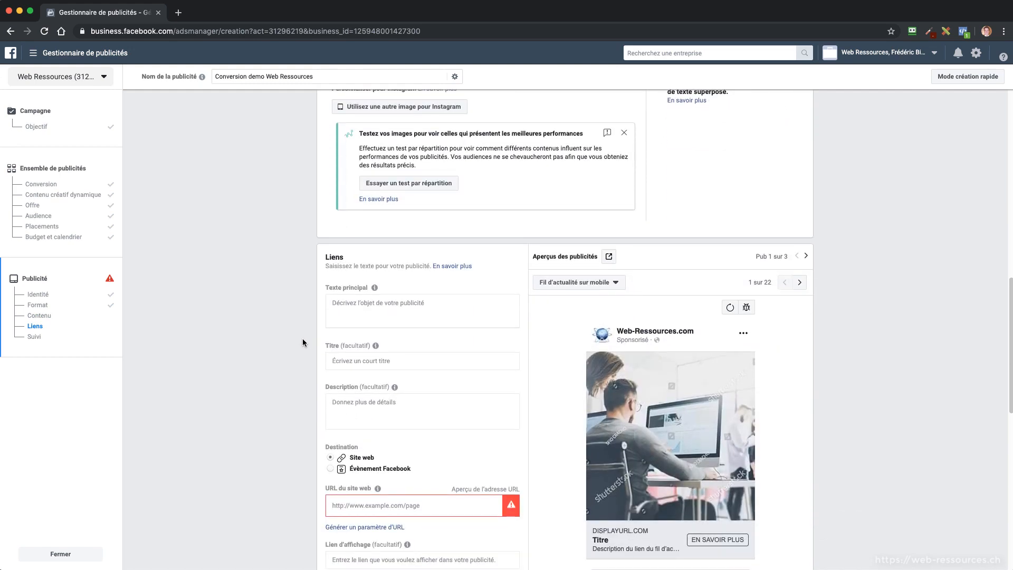
scroll(304, 330, "down", 2)
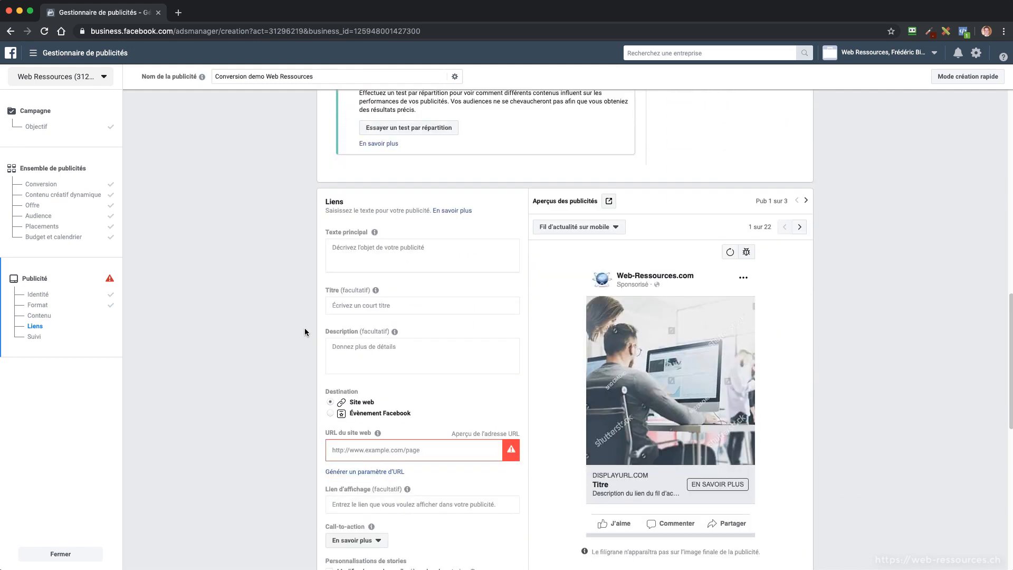
left_click(358, 252)
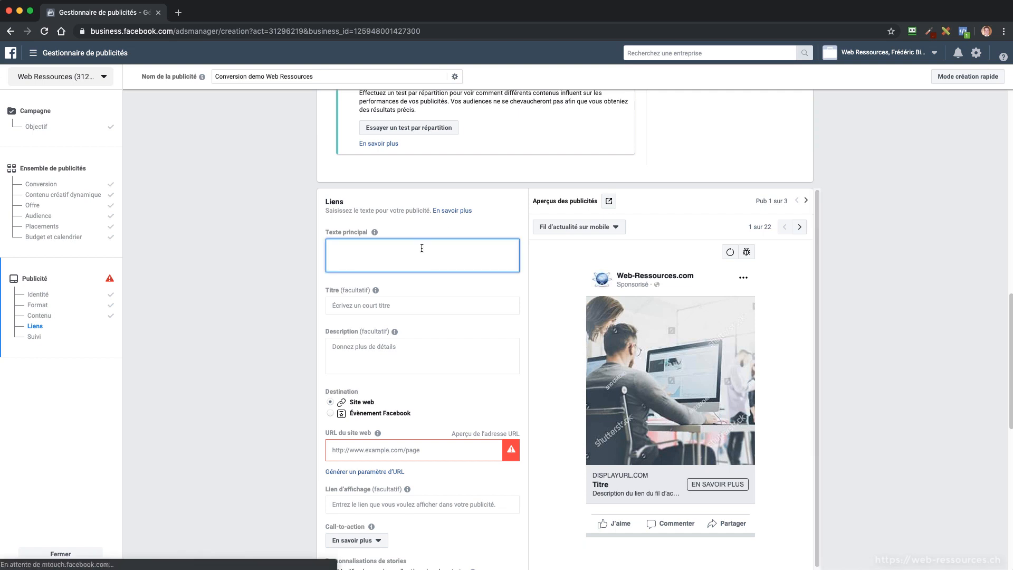
type("Vous voulez augmenter votre visibilité sur le web et convertir vos prospects en client ? Grâce à notre formation de trafic web, devenez un expert du marketting.")
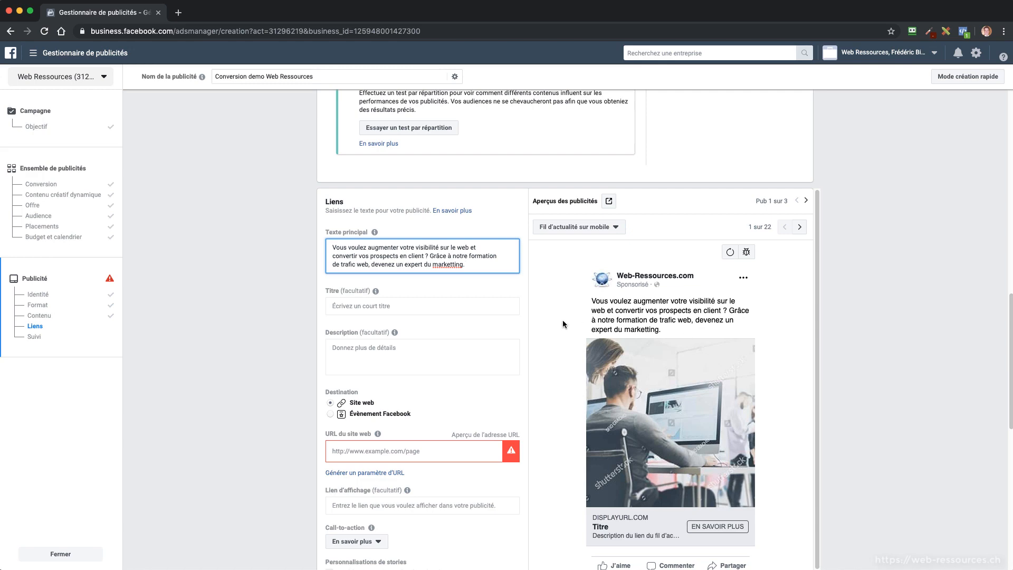
Write the ad title "Augmenter votre chiffre d'affaire" in the links section
scroll(562, 320, "up", 4)
scroll(561, 323, "up", 2)
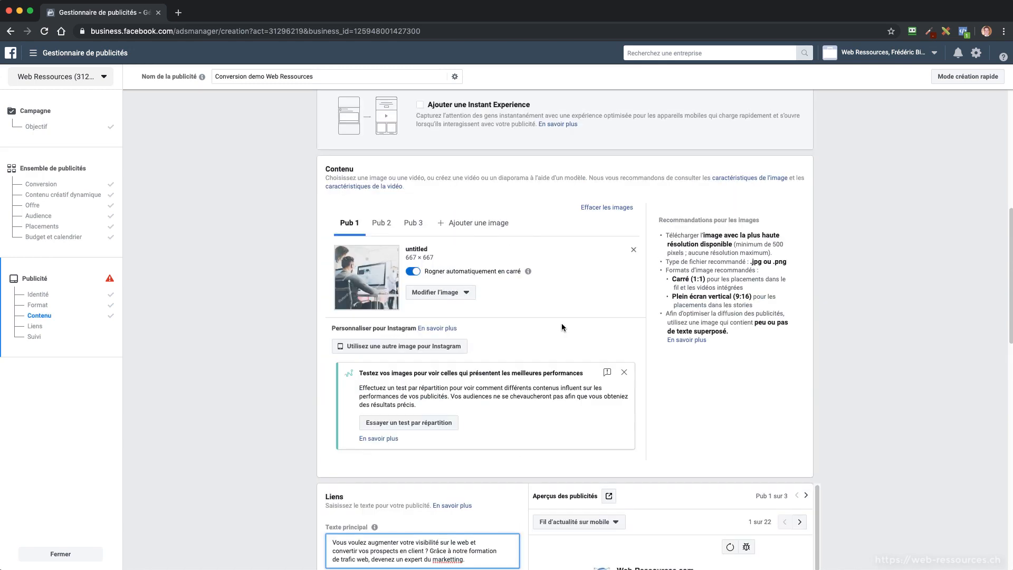
scroll(561, 323, "down", 5)
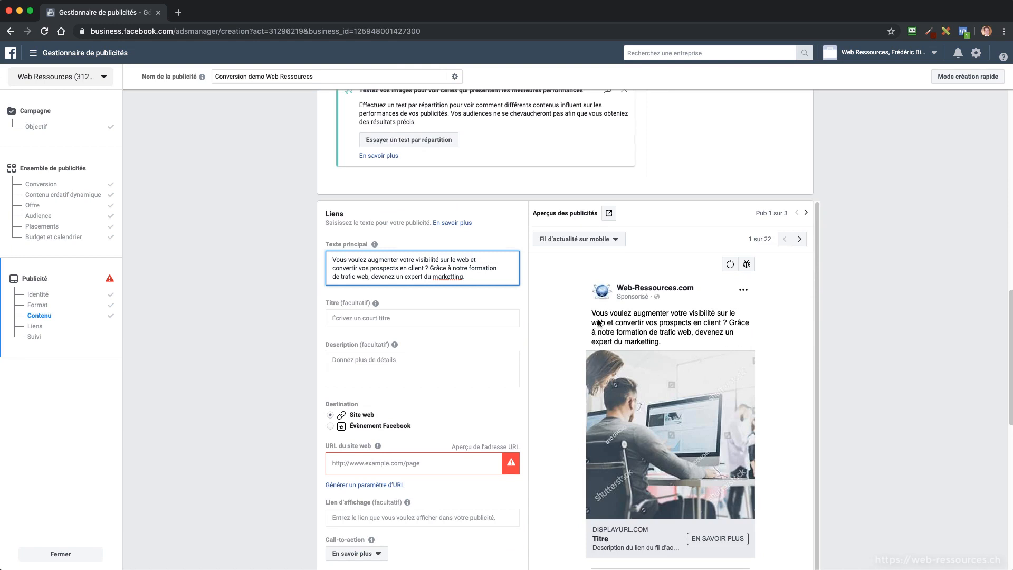
left_click(387, 317)
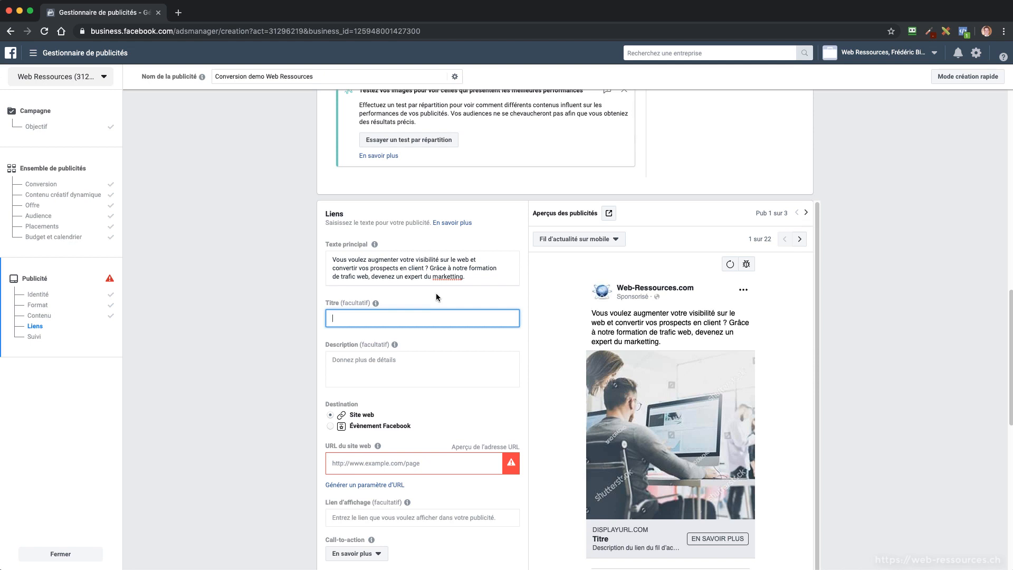
type("Augmenter vo")
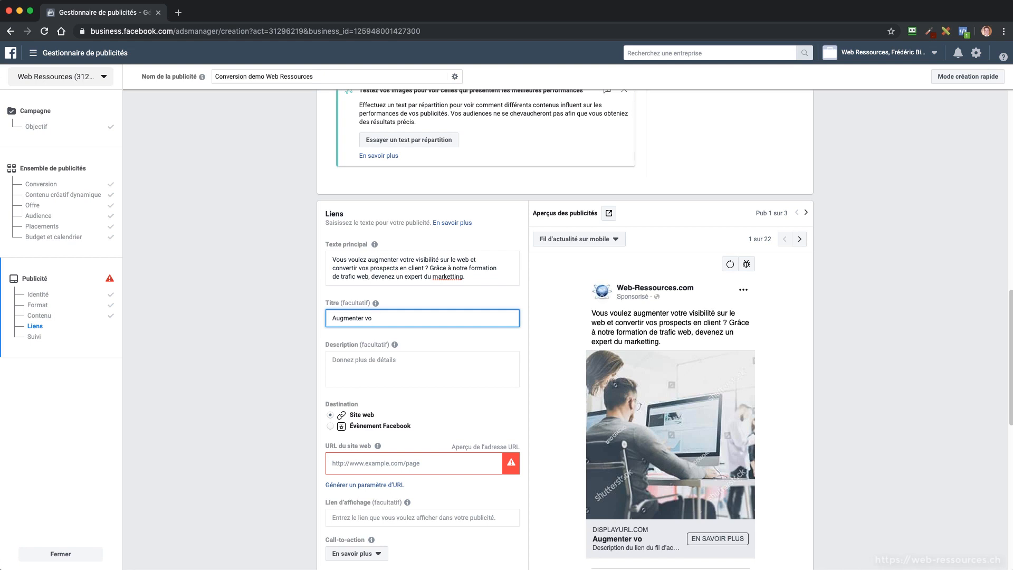
type("tre chiffre d")
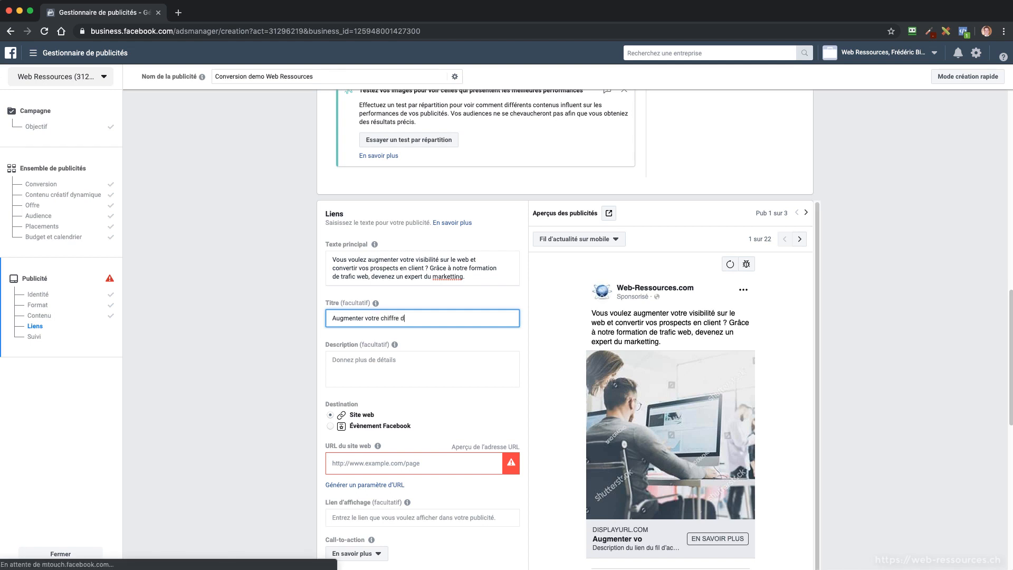
type("'affaire")
Write the ad description "Formation en ligne"
left_click(451, 361)
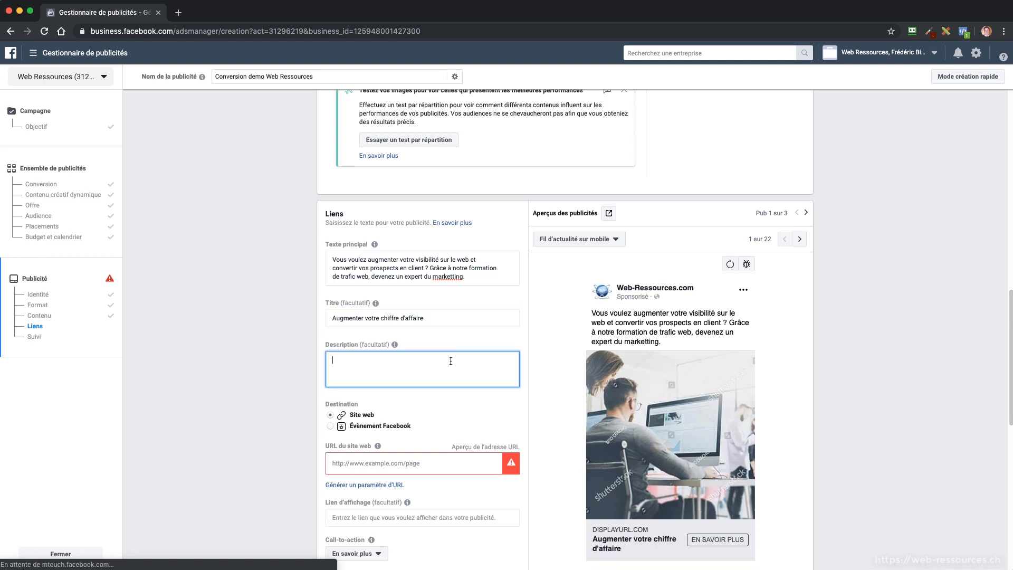
scroll(512, 446, "down", 2)
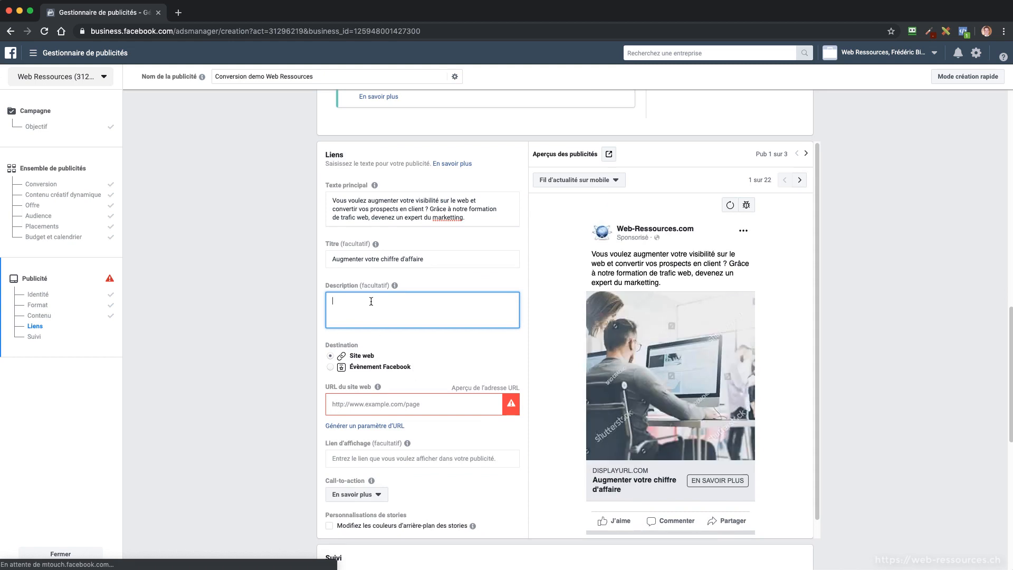
type("Formatio")
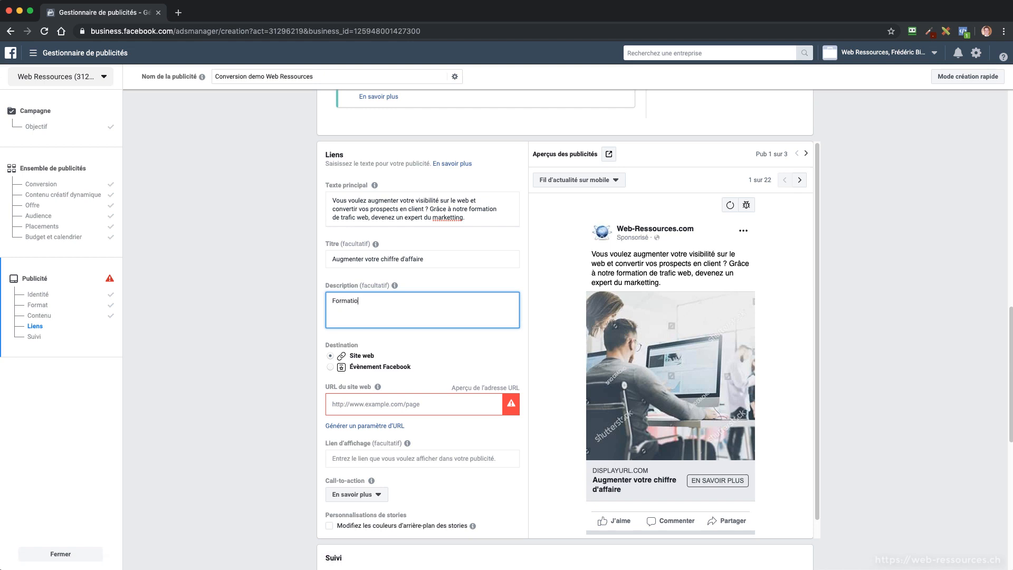
type("n en ligne")
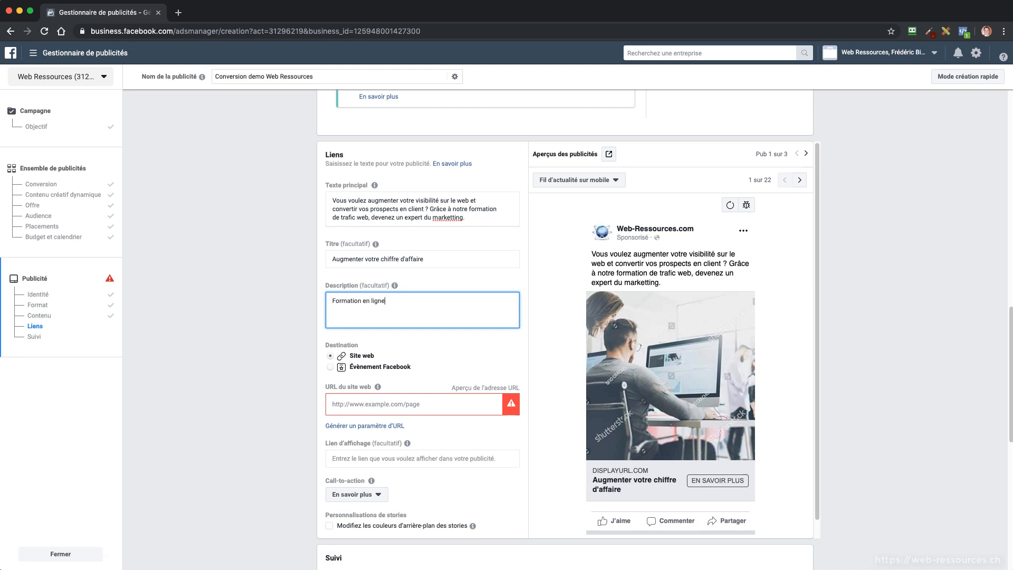
left_click(437, 342)
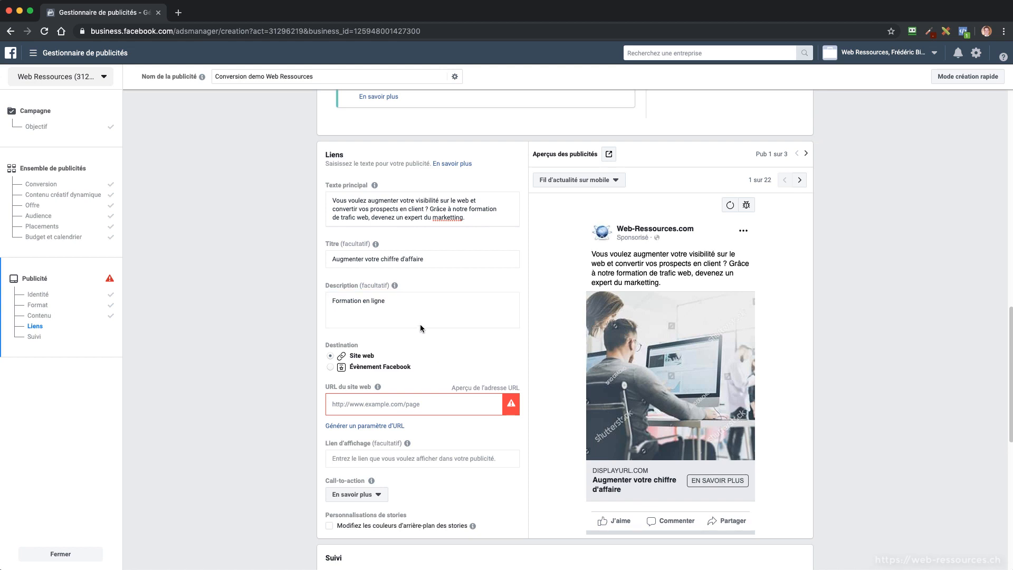
Remove "chiffre d'affaire" from the ad title so that it reads "Augmenter votre"
scroll(420, 323, "down", 1)
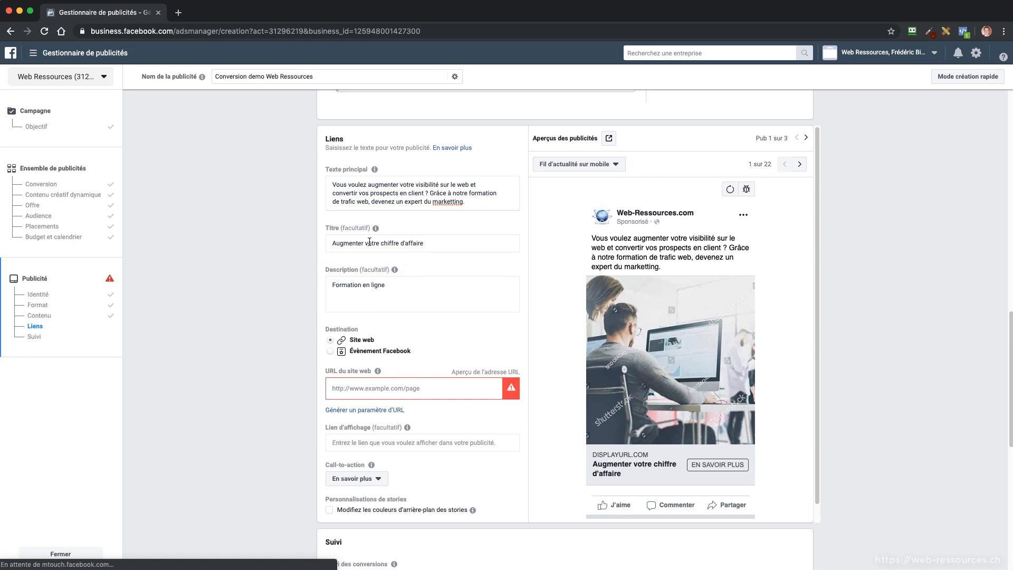
left_click_drag(379, 243, 437, 245)
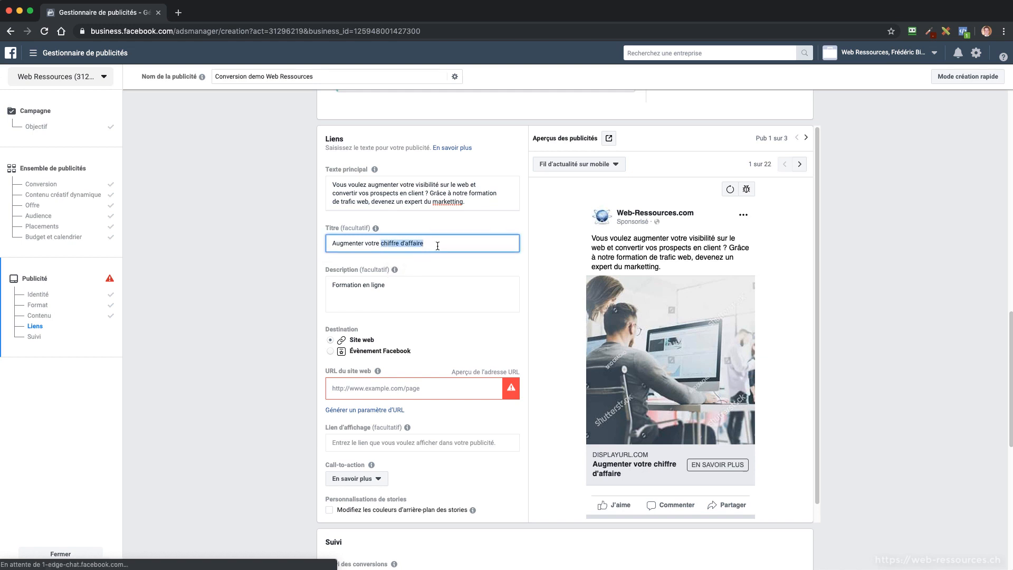
key("BackSpace")
left_click(432, 269)
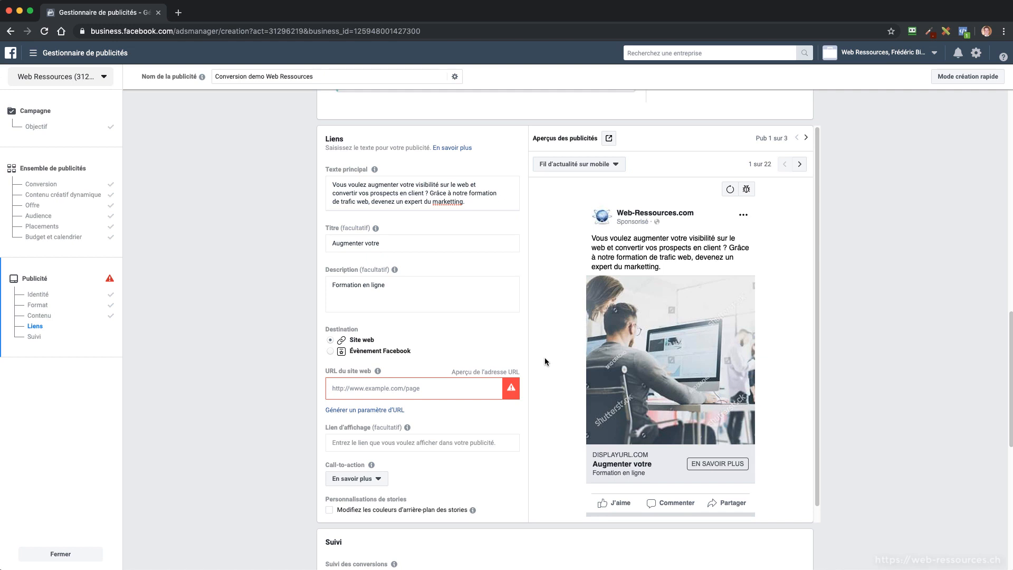
left_click(384, 243)
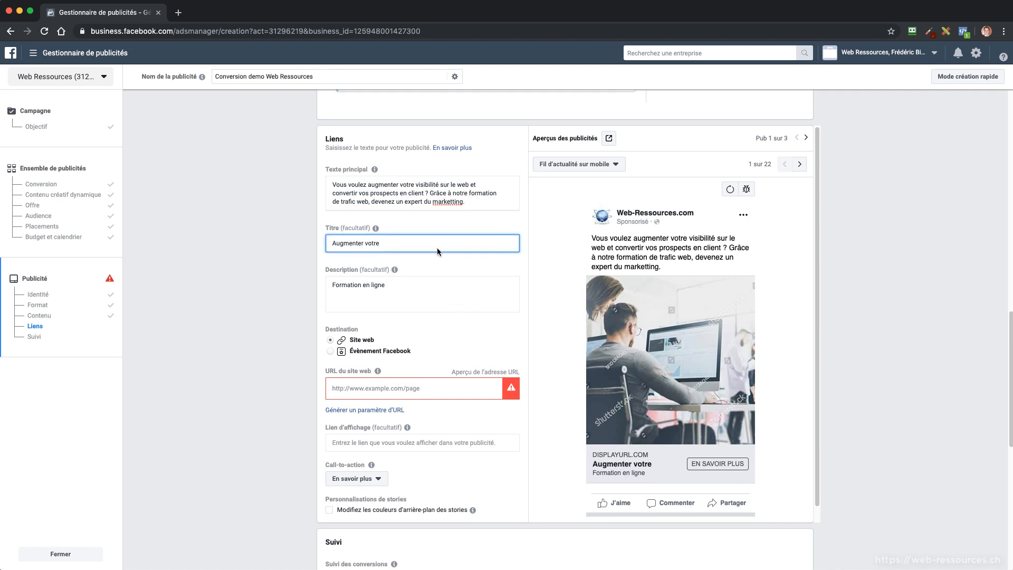
left_click(436, 263)
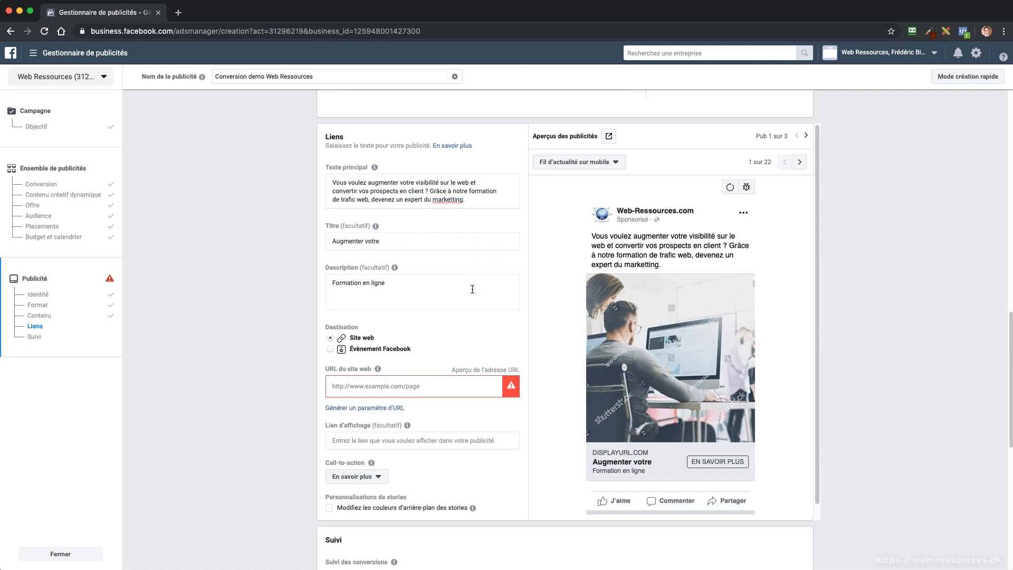
scroll(468, 287, "down", 3)
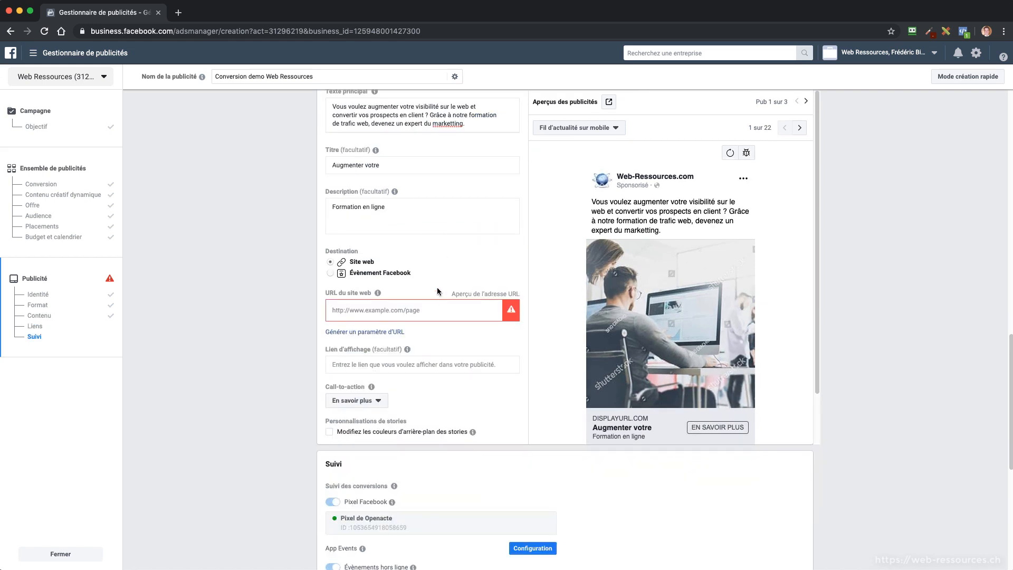
left_click(333, 310)
type("ht")
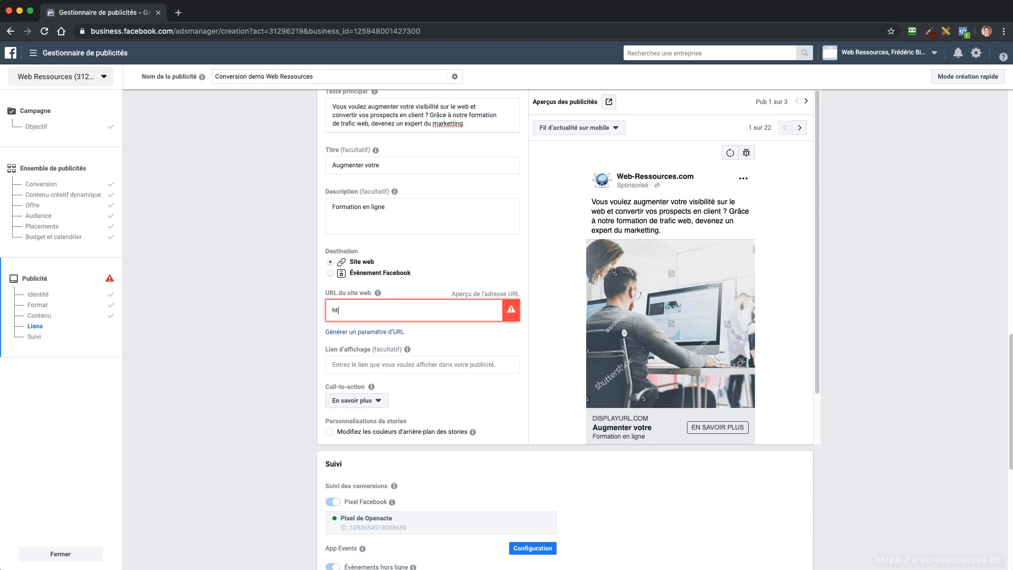
type("tps://web-ressources.ch")
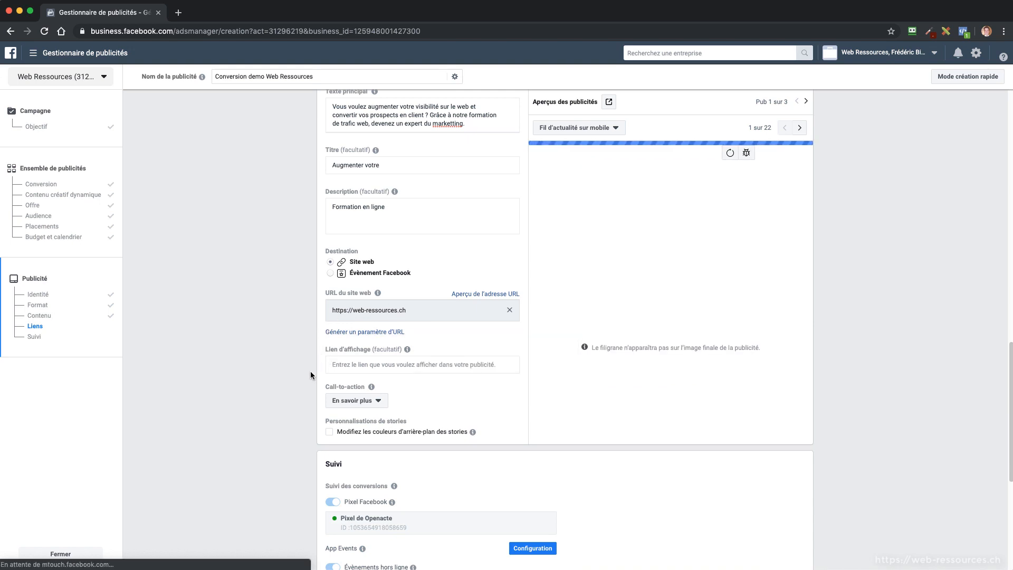
Start generating URL parameters for the website link, with campaign source "Facebook" and campaign medium "Facebook_ads"
scroll(311, 371, "down", 1)
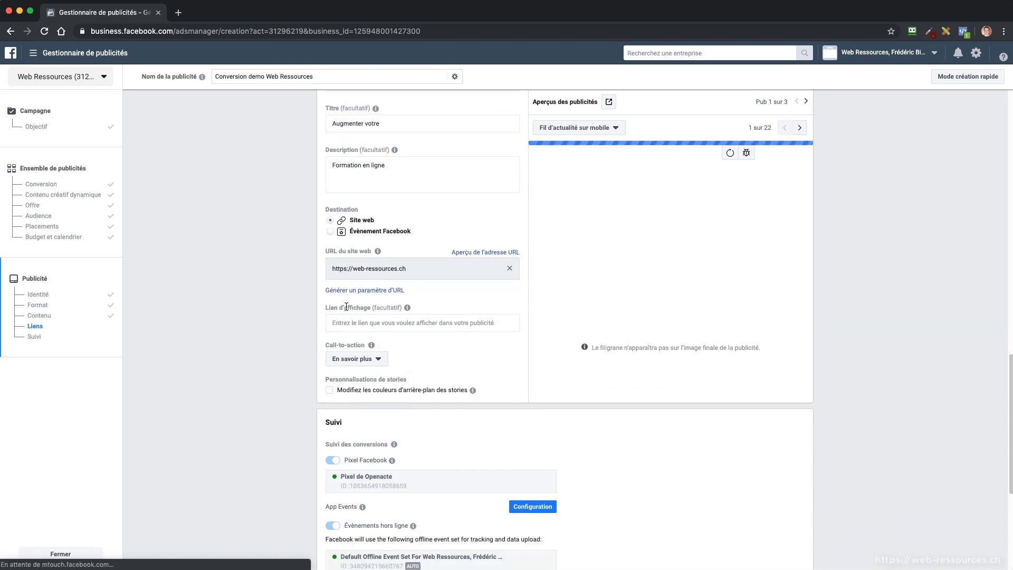
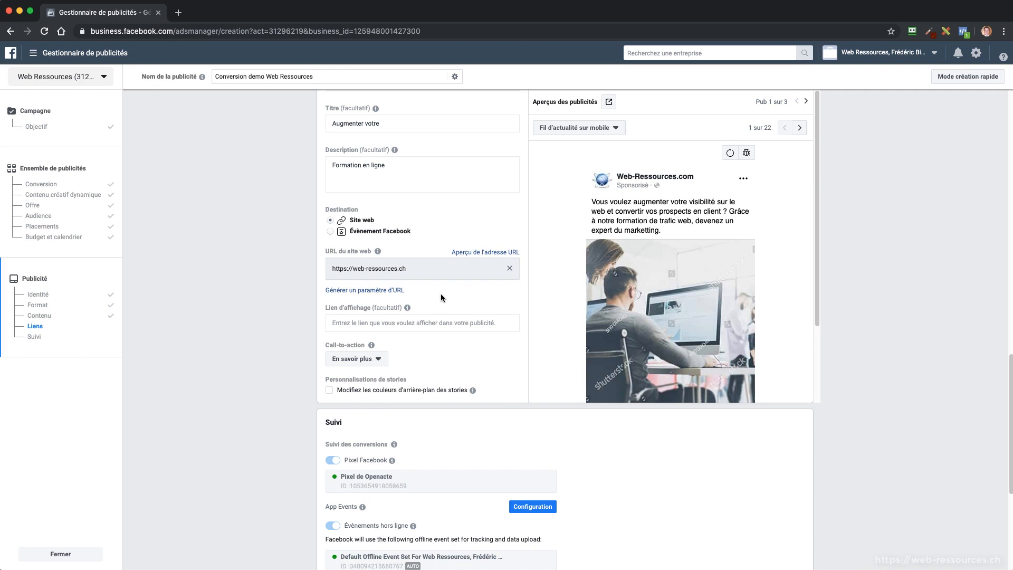
left_click(361, 291)
left_click(430, 204)
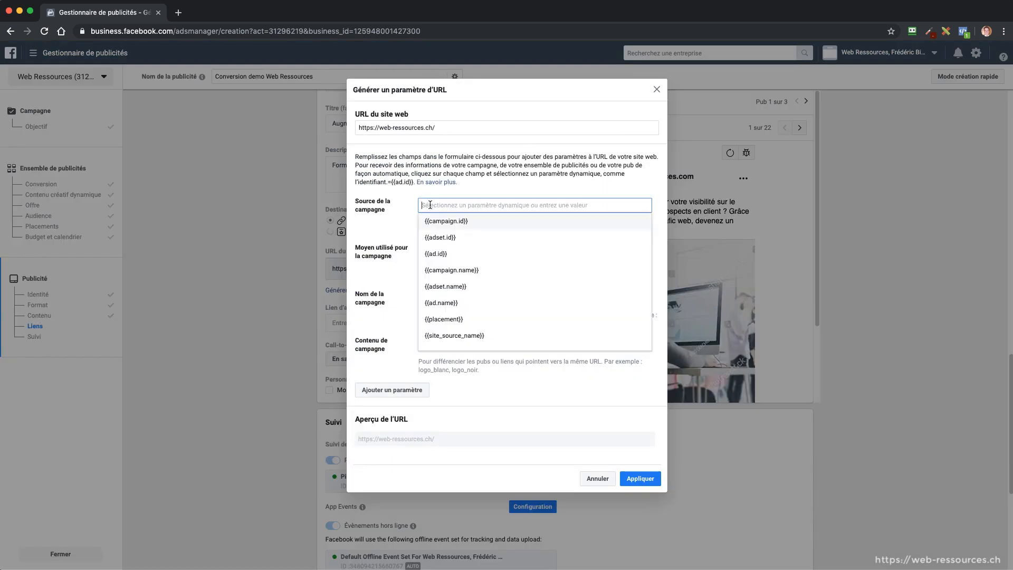
type("Face")
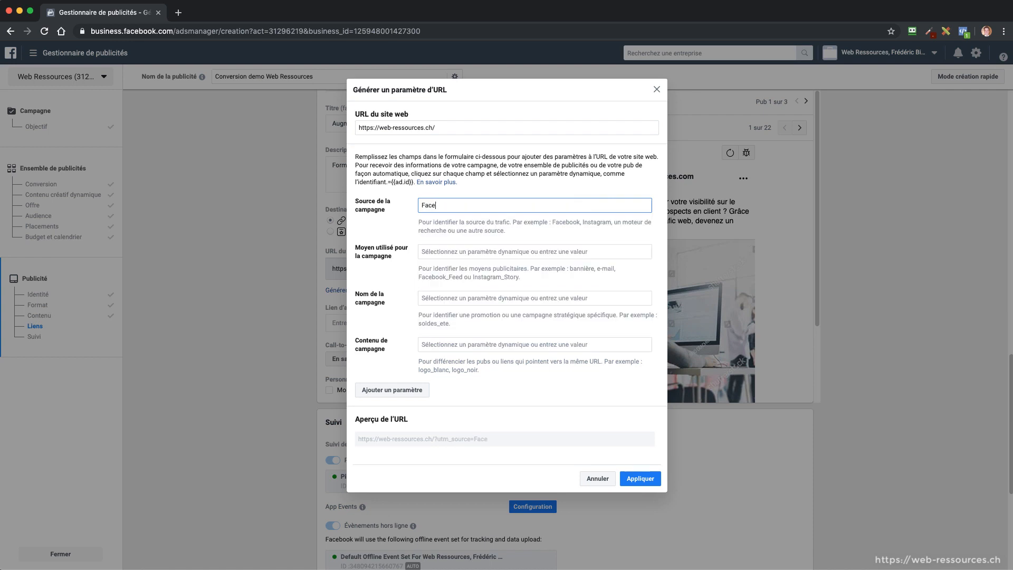
type("book")
left_click(436, 253)
type("F")
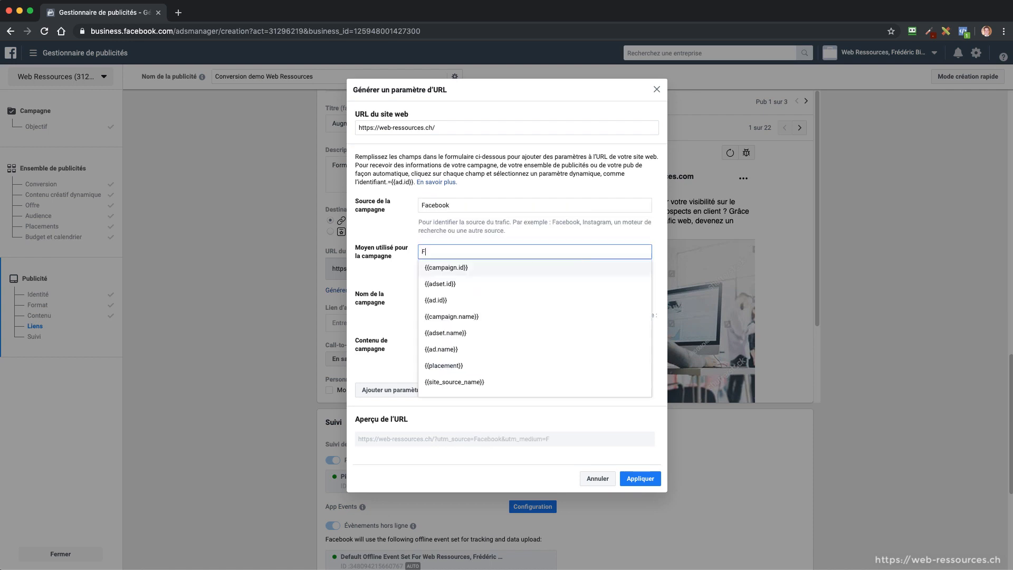
type("acebook")
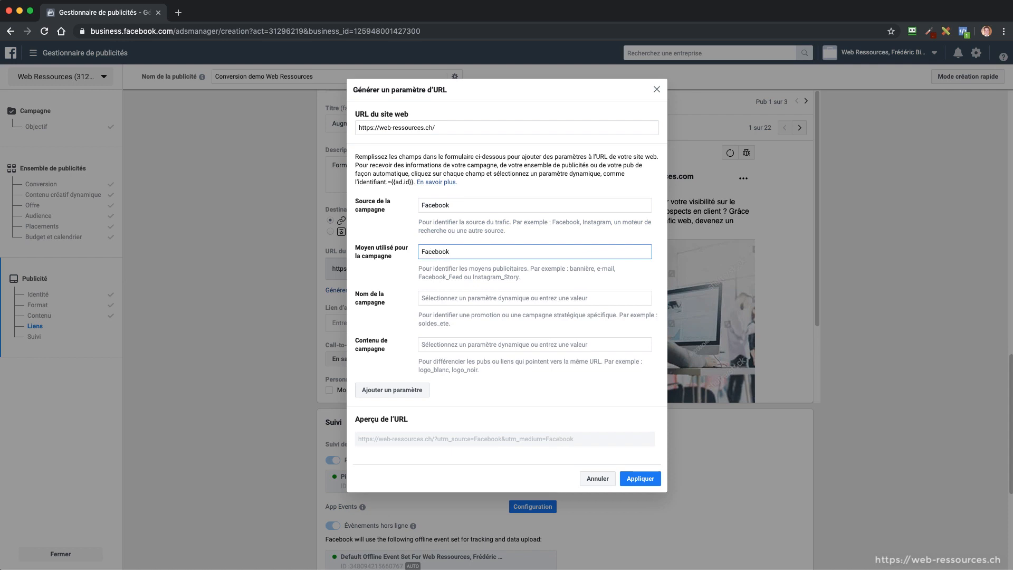
type("_ads")
Set the campaign name parameter to "conversion_web-ress-demo" and apply the parameters to the website URL
left_click(436, 299)
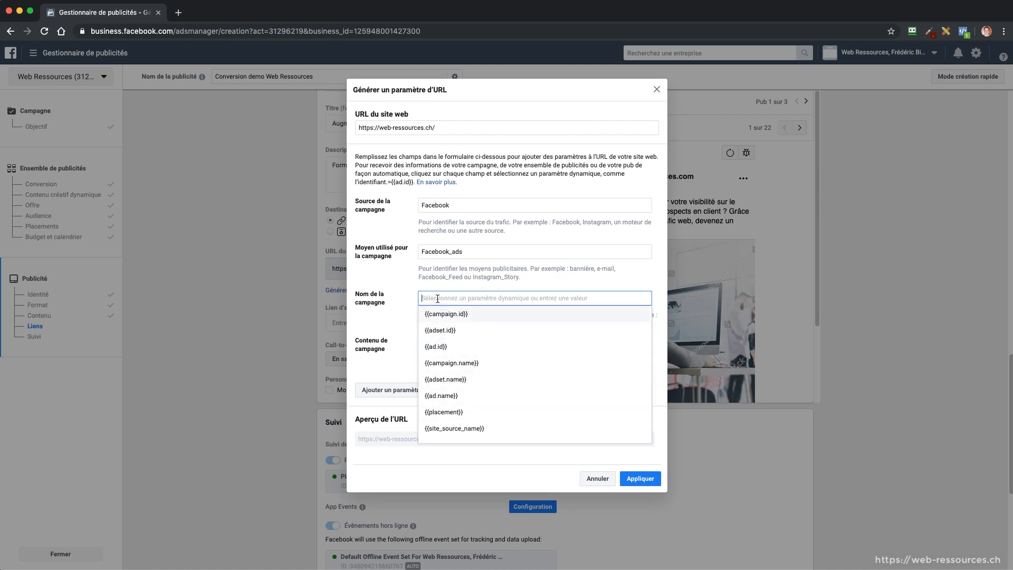
type("conversion")
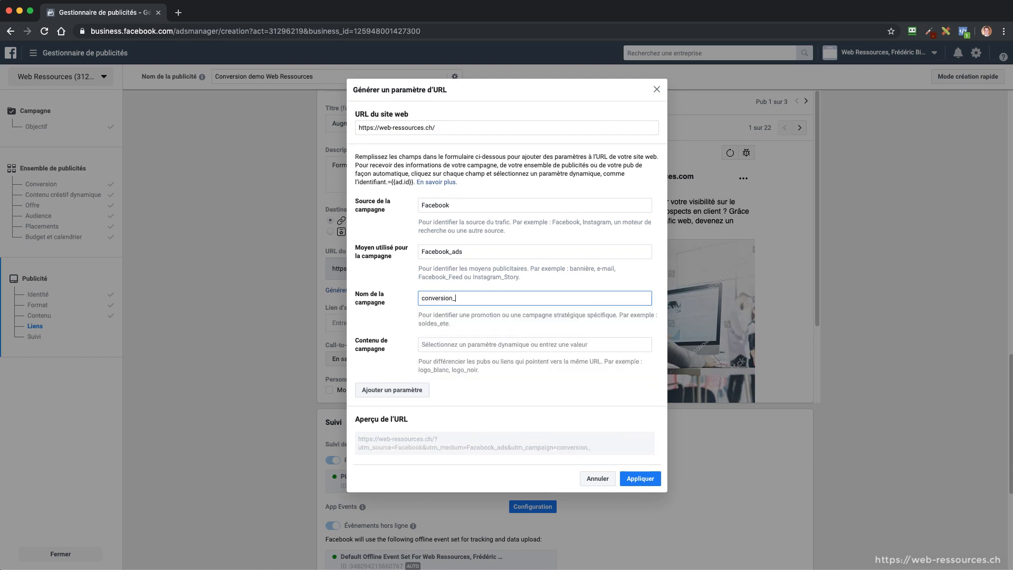
type("_web-ress-demo")
left_click(640, 478)
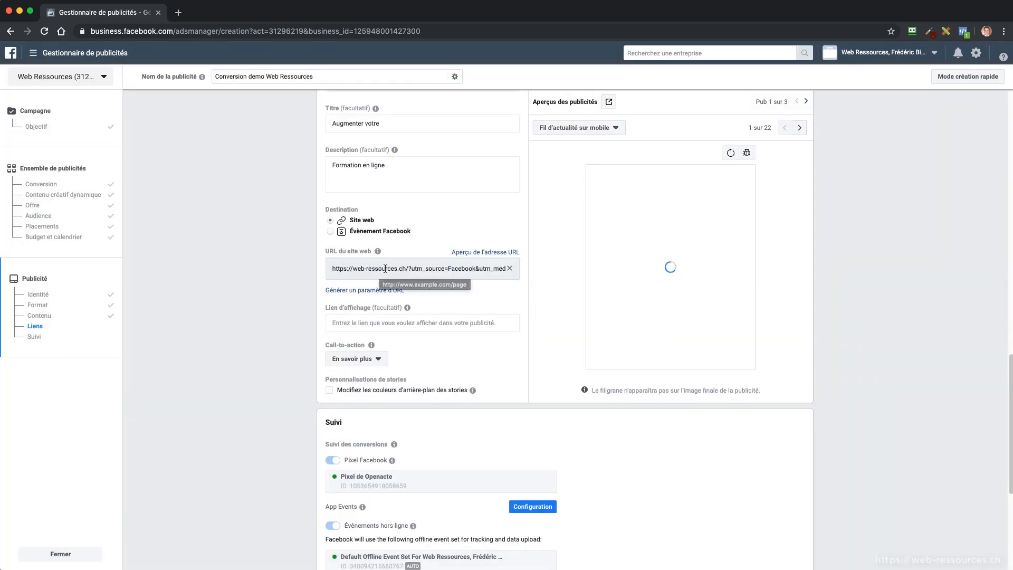
Preview the website URL with its tracking parameters in the browser and return to the ads manager
left_click(478, 256)
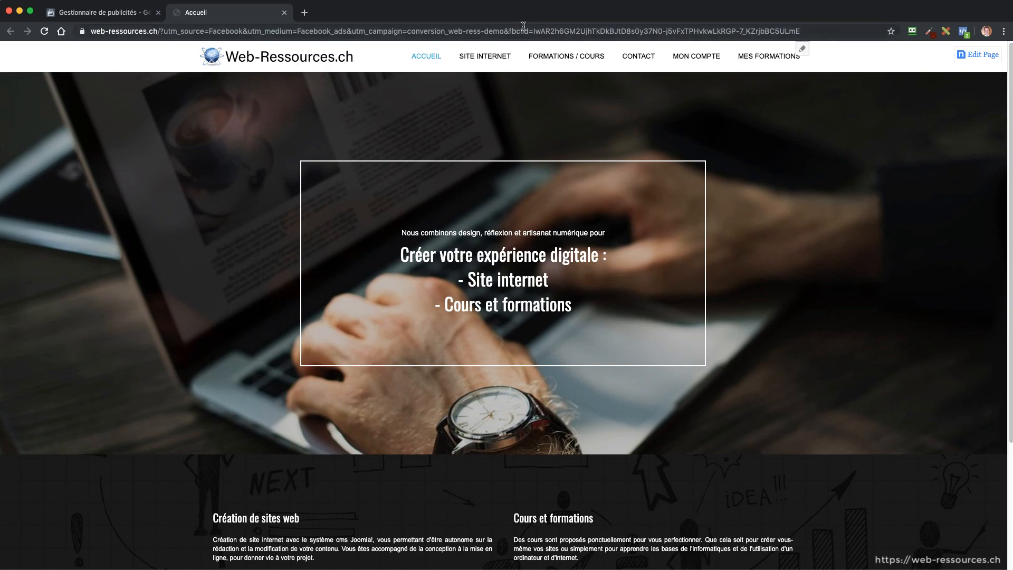
left_click(106, 12)
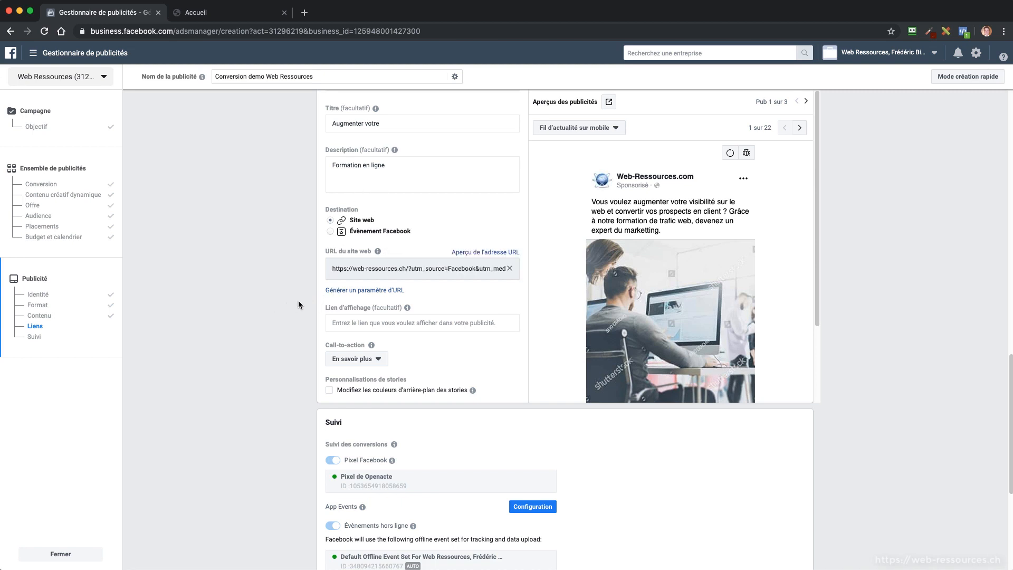
Try the call-to-action "Profiter de l'offre" on the ad and set it back to "En savoir plus"
scroll(298, 330, "down", 1)
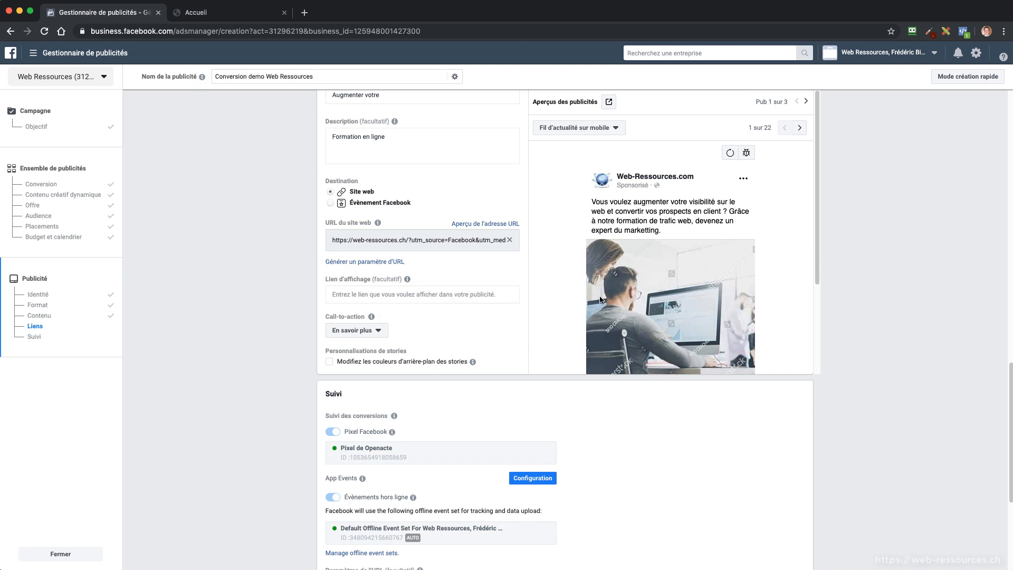
scroll(655, 299, "down", 3)
left_click(377, 332)
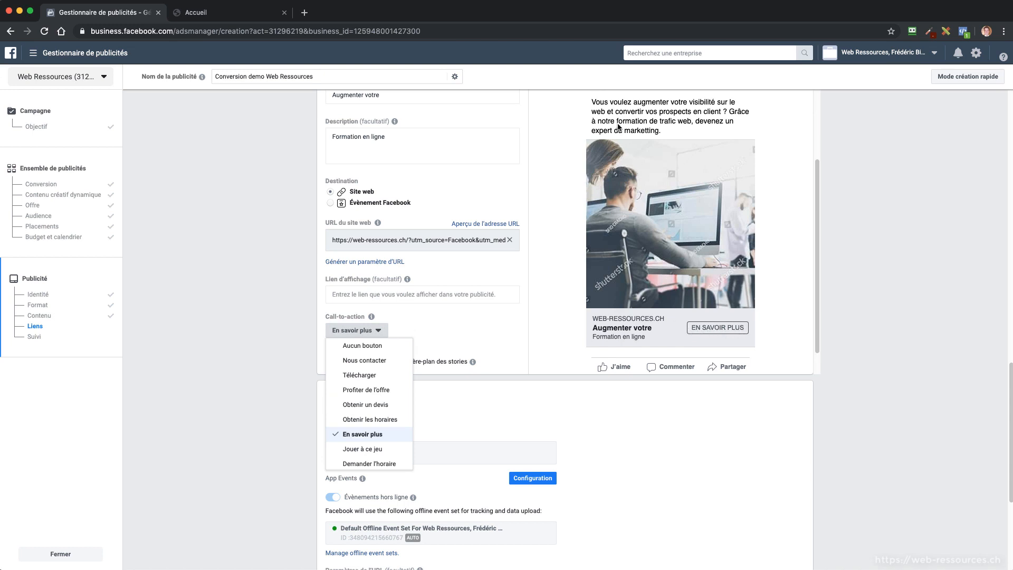
scroll(641, 219, "up", 2)
scroll(654, 229, "down", 1)
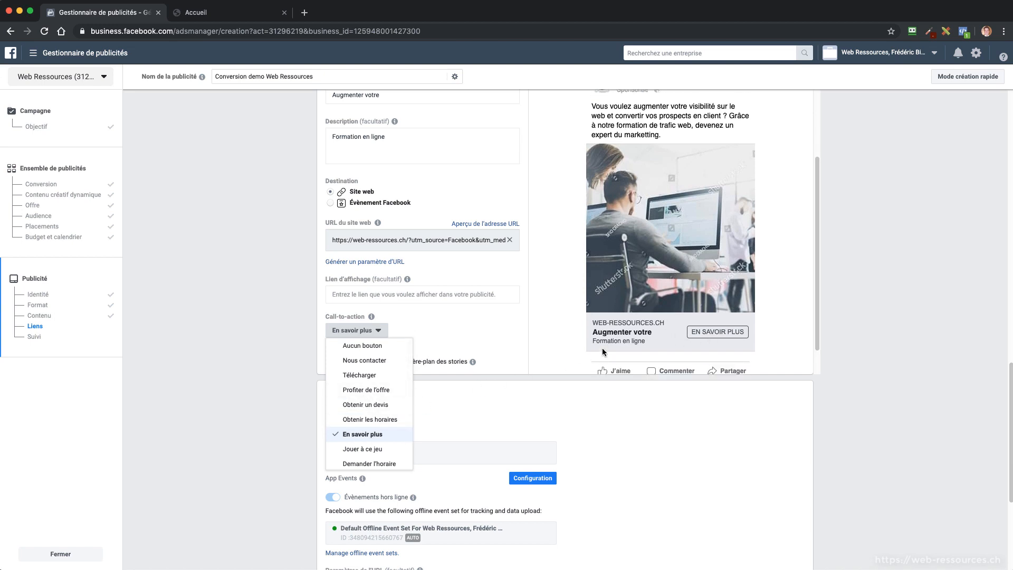
left_click(373, 390)
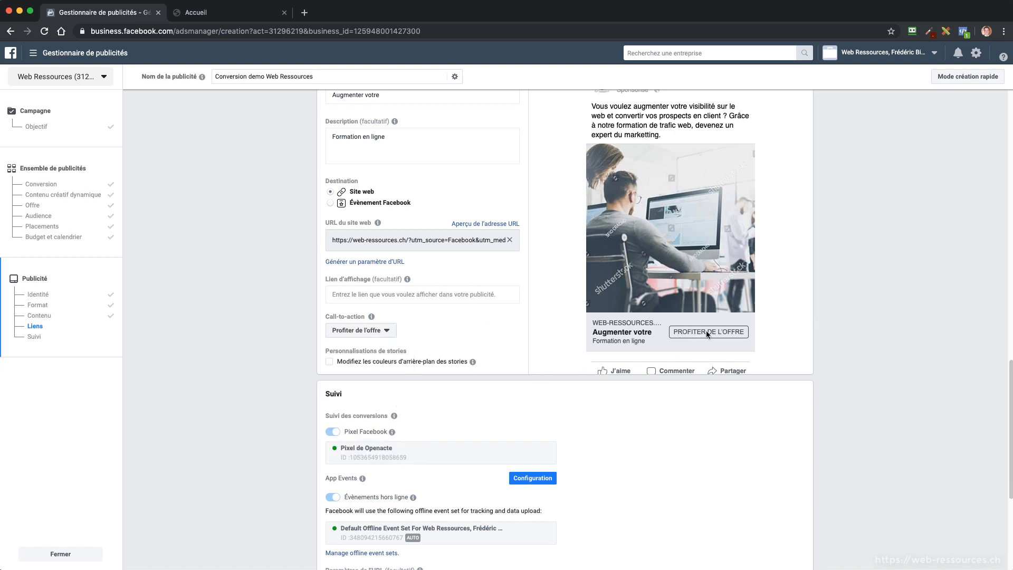
left_click(383, 335)
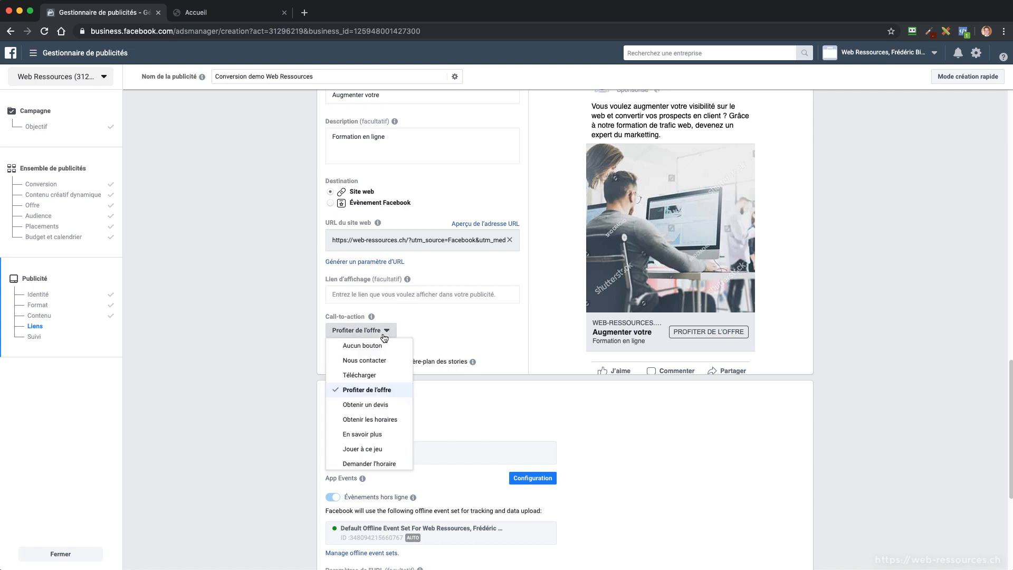
left_click(369, 433)
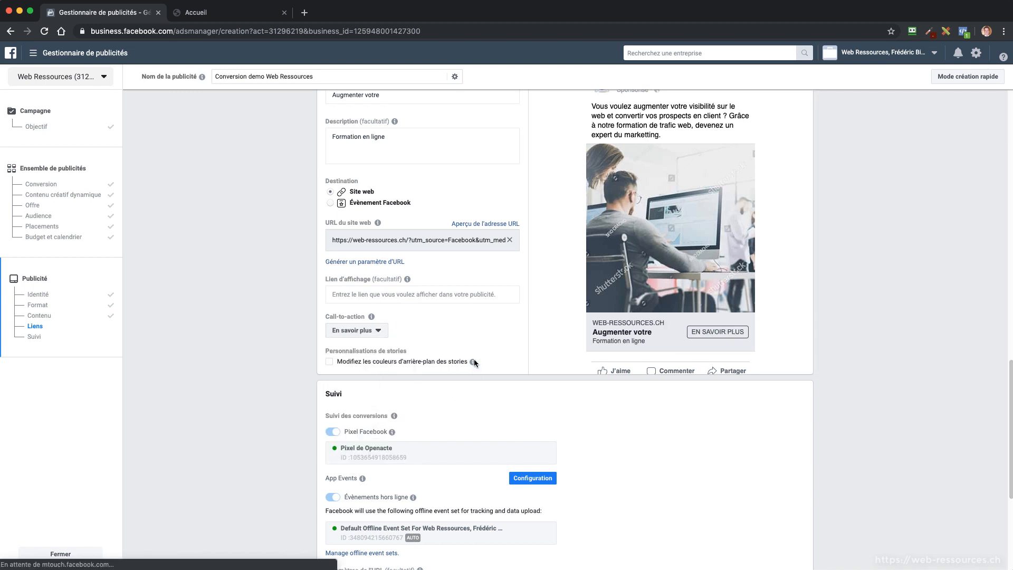
Review the ad's identity, format, texts, link settings and conversion tracking section
scroll(478, 333, "down", 2)
scroll(474, 336, "down", 1)
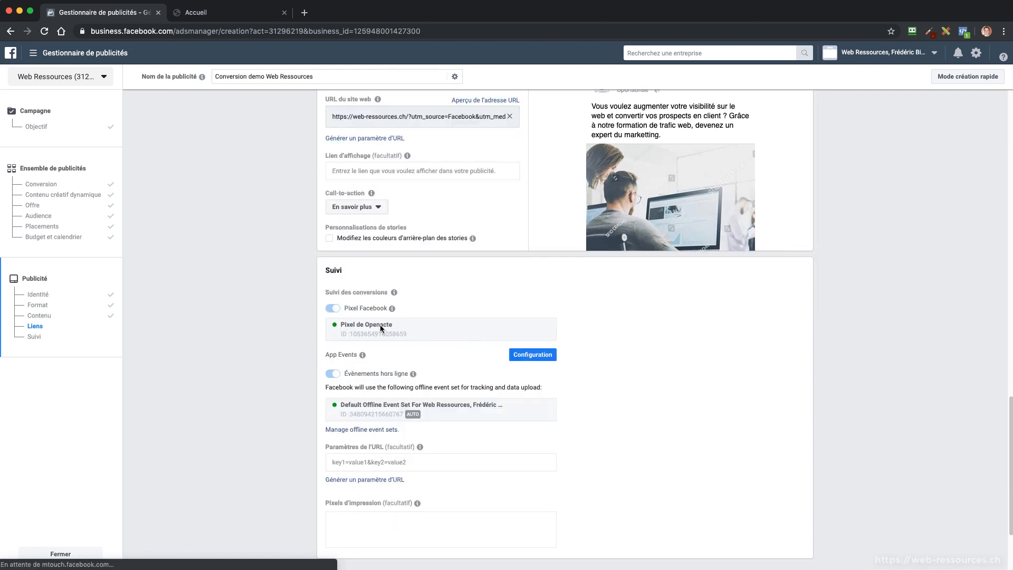
scroll(369, 353, "down", 1)
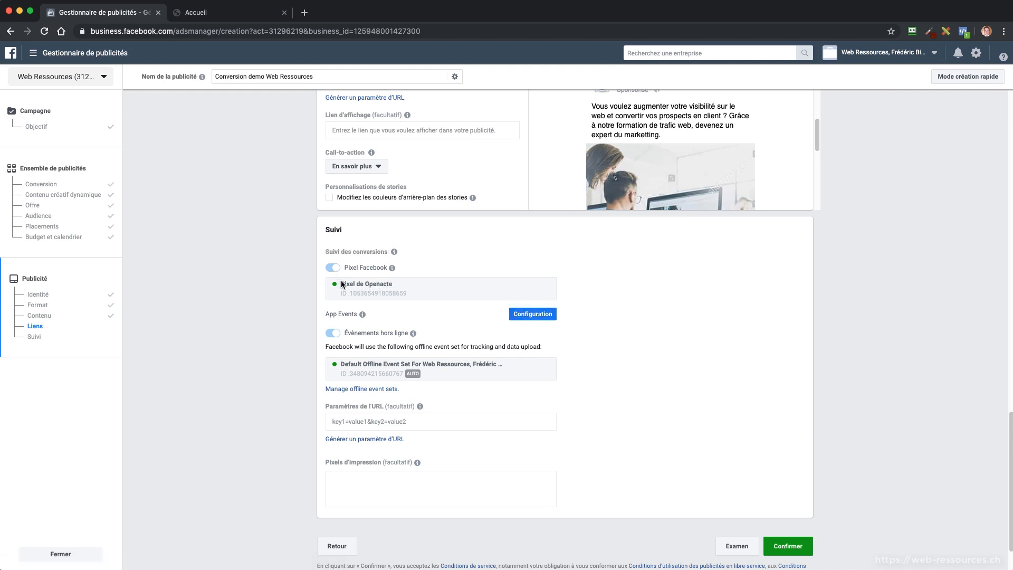
scroll(445, 314, "up", 5)
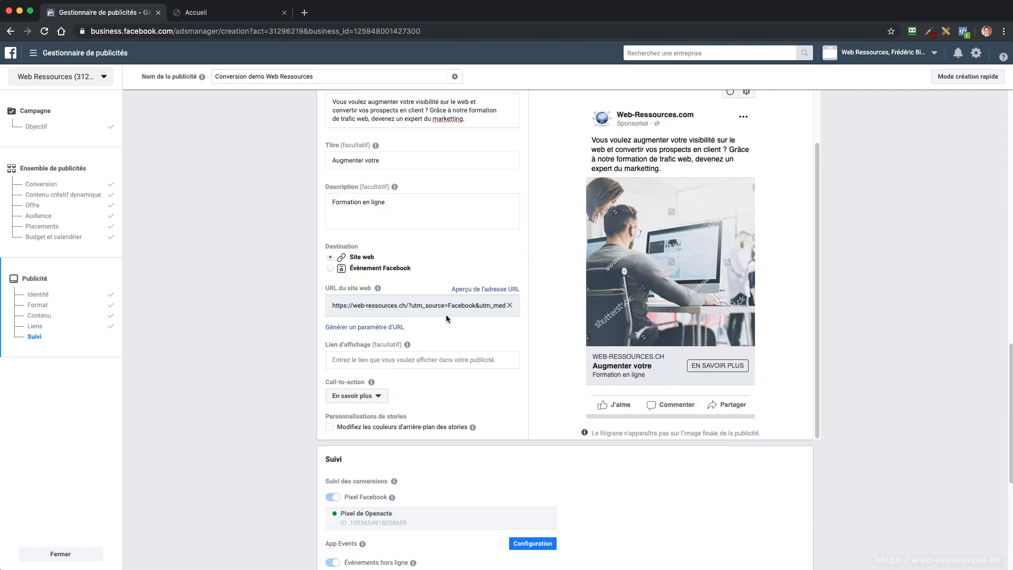
scroll(445, 314, "up", 10)
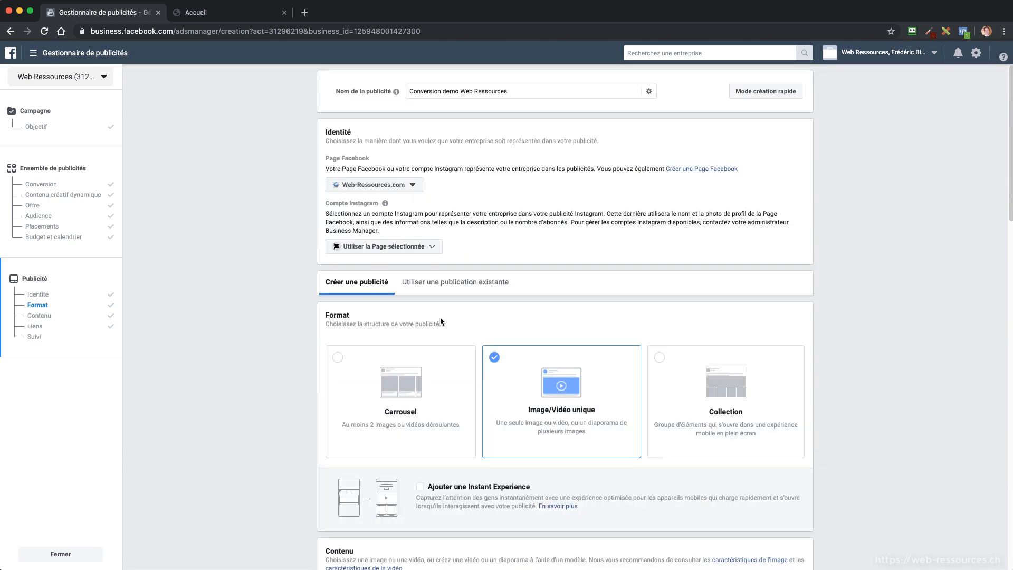
scroll(426, 328, "down", 4)
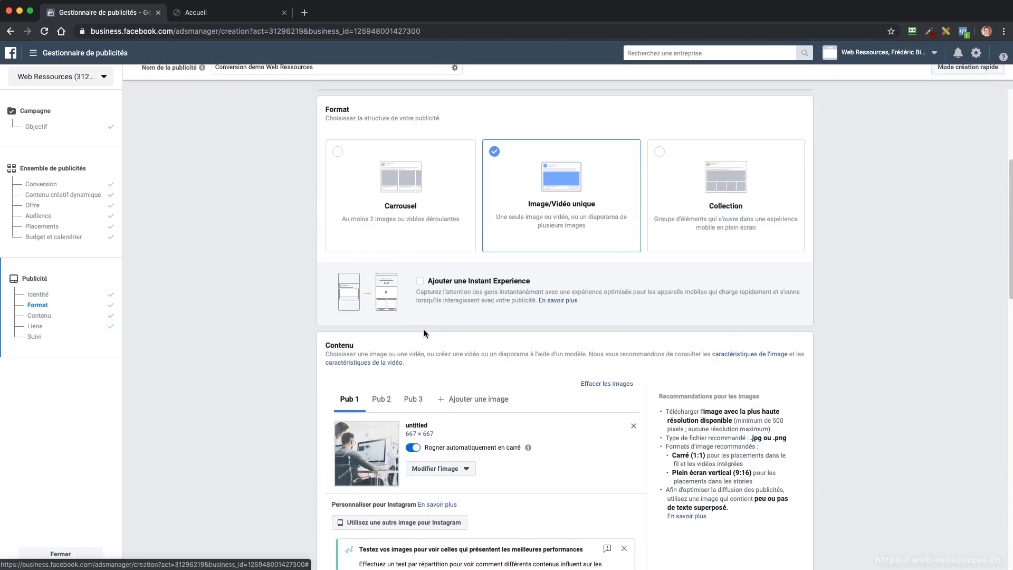
scroll(422, 329, "down", 6)
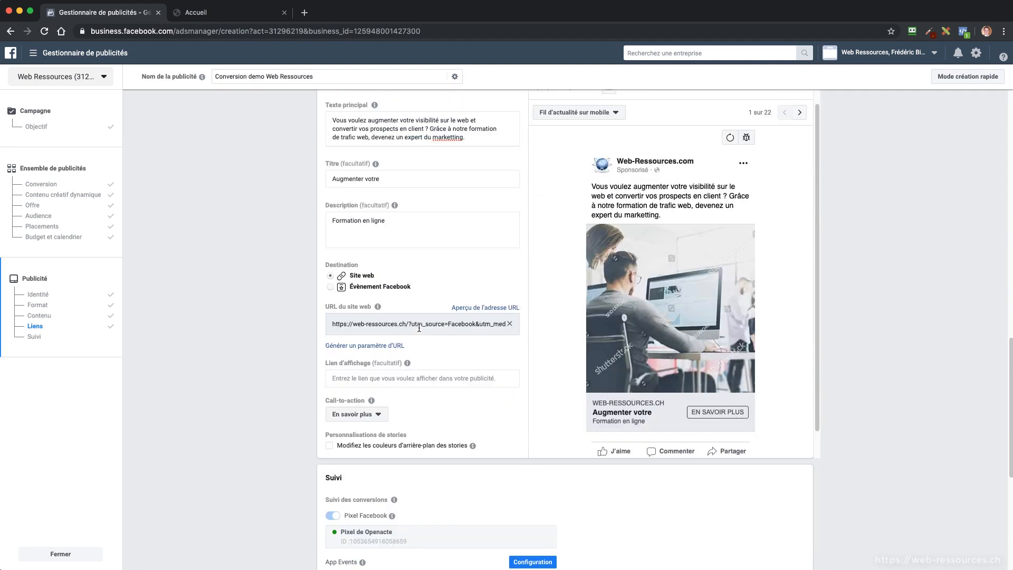
scroll(419, 328, "down", 4)
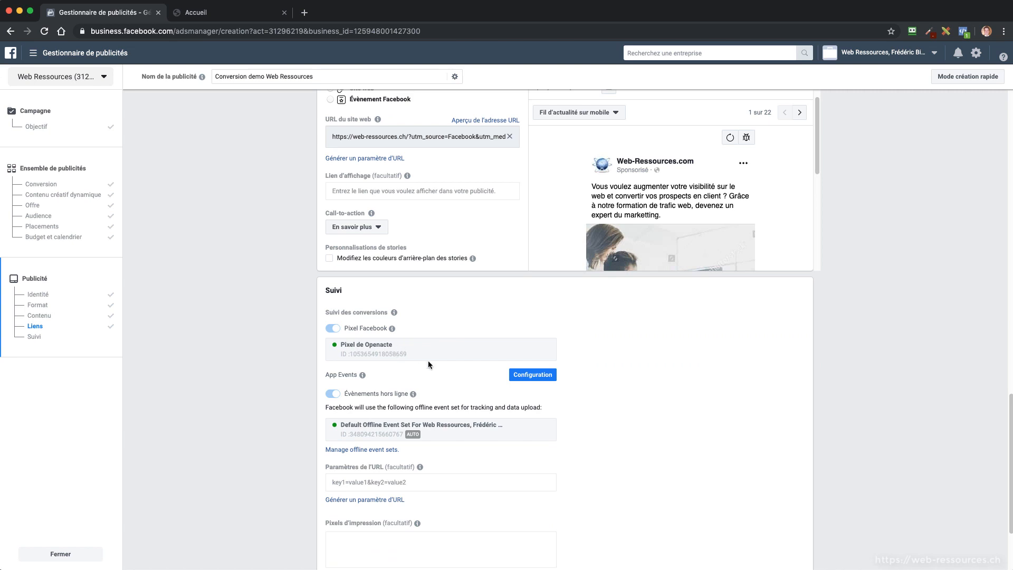
View the App Events configuration documentation and return to the ads manager
left_click(515, 380)
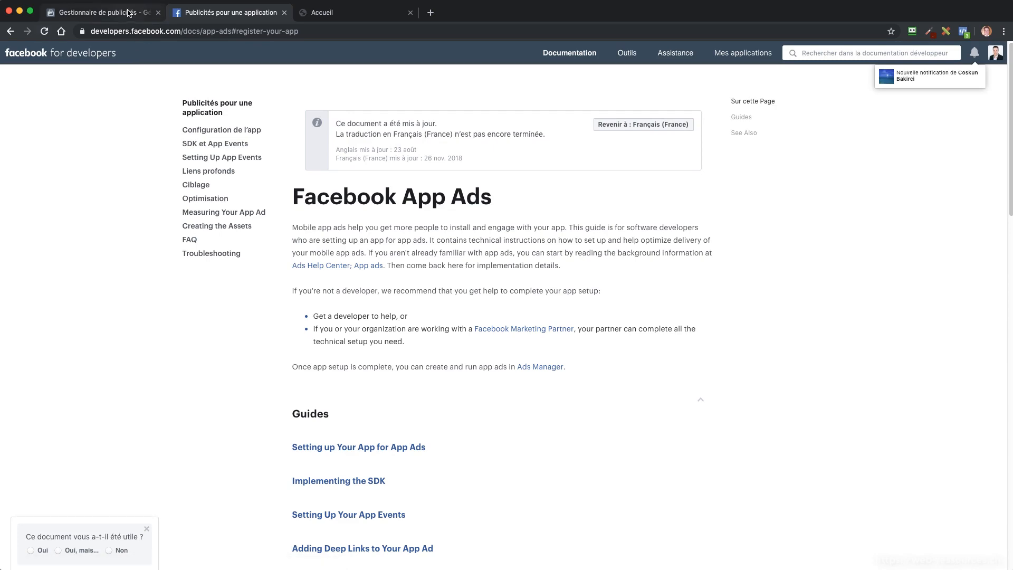
left_click(128, 13)
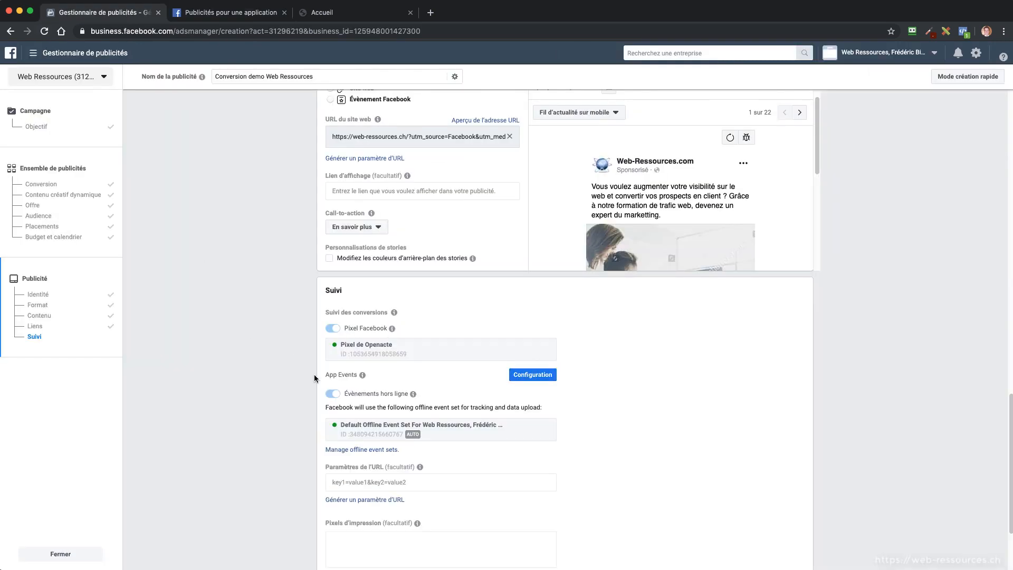
Check the ad preview once more and confirm the campaign for publication with its ad set and ads
scroll(457, 412, "down", 3)
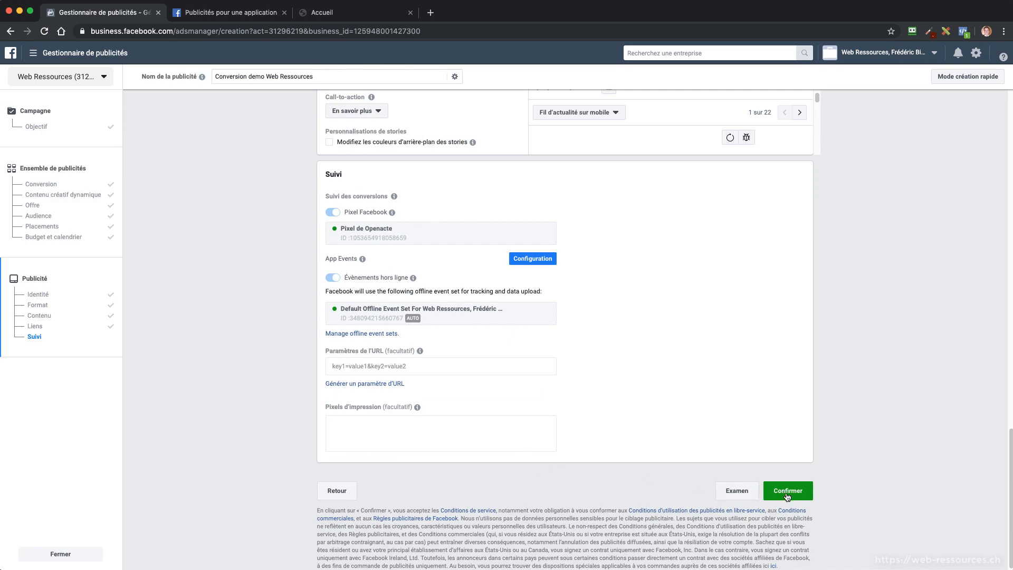
scroll(399, 445, "up", 10)
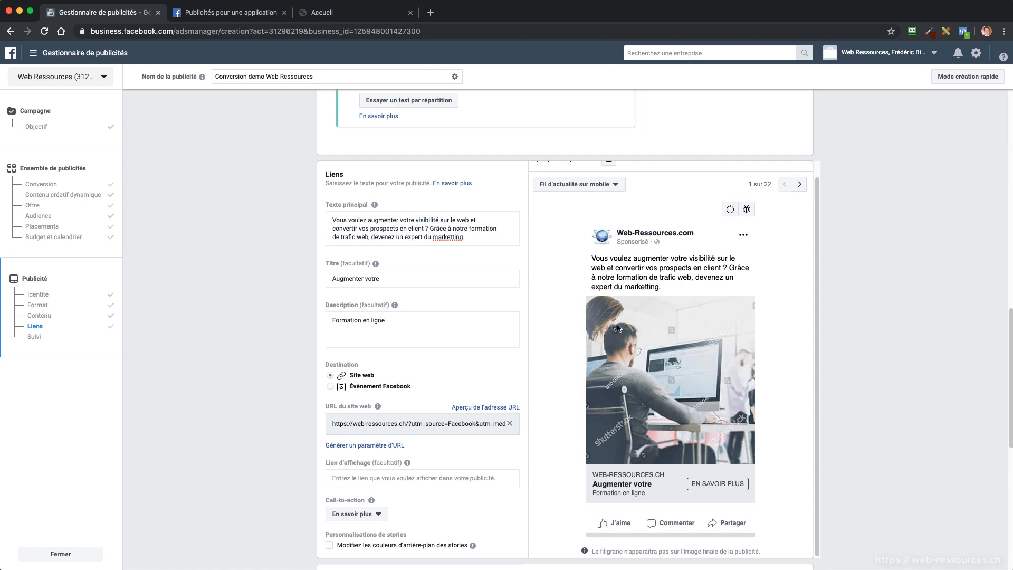
scroll(532, 422, "down", 10)
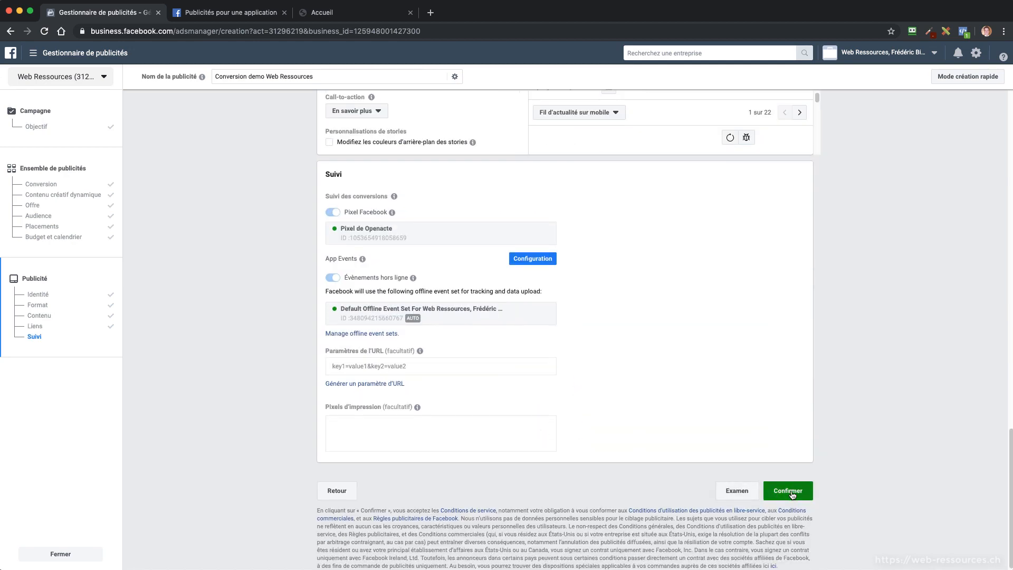
left_click(790, 492)
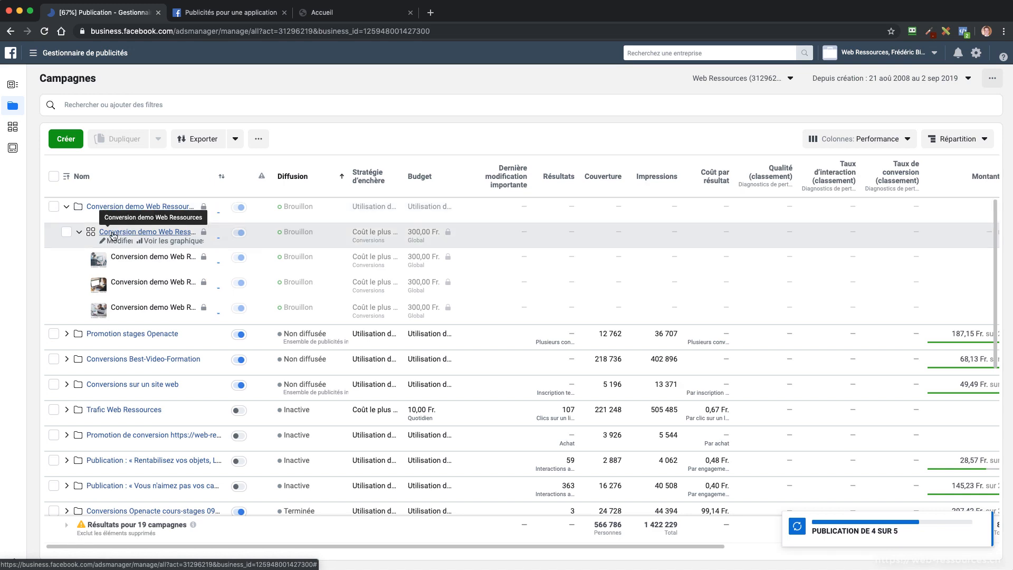
Expand the campaign "Conversion demo Web Ressources" in the campaign list and switch the campaign off
left_click(66, 206)
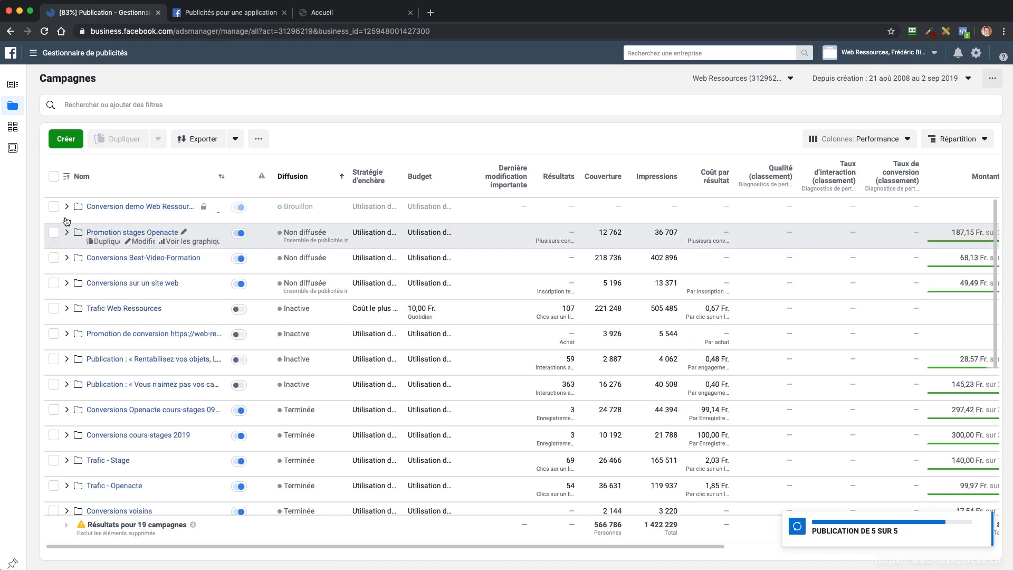
left_click(66, 206)
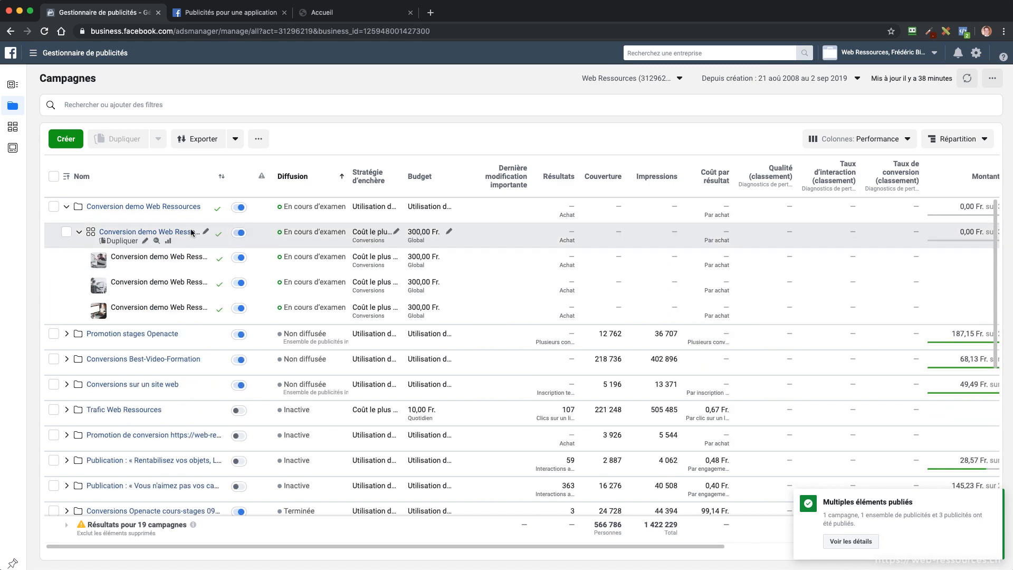
left_click(239, 207)
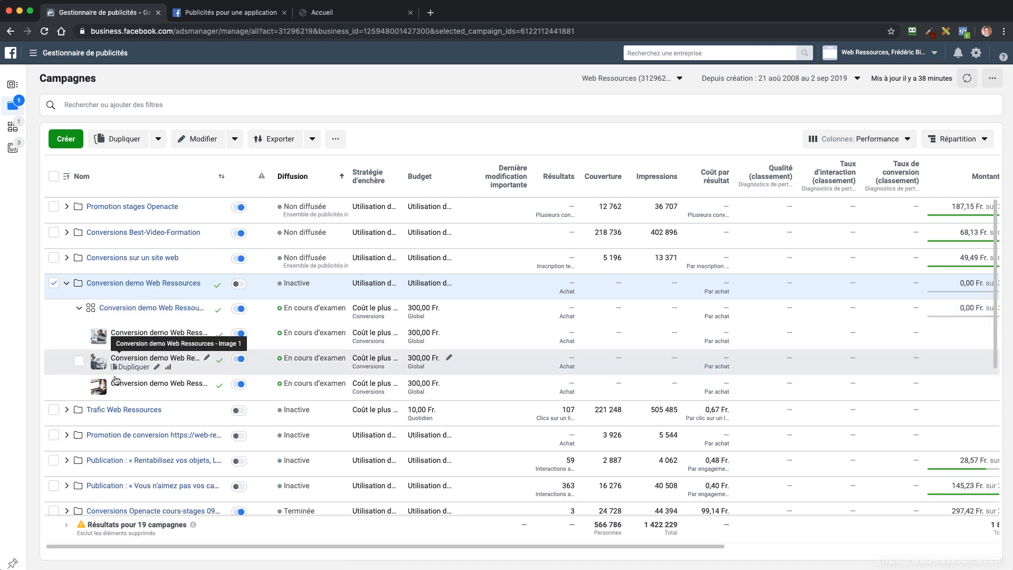
Select all three ads of the campaign "Conversion demo Web Ressources" and open them together for editing
scroll(129, 321, "down", 1)
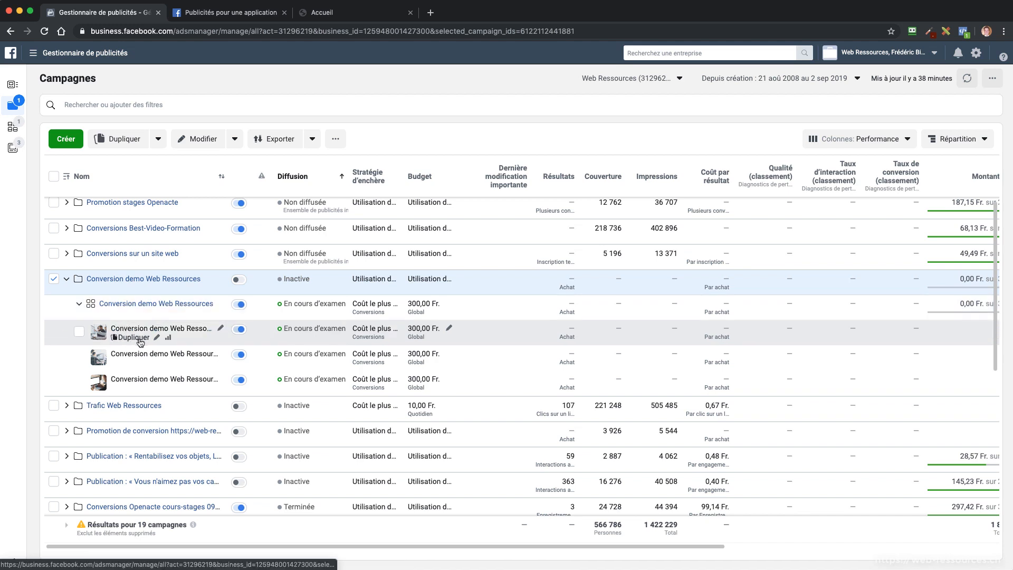
left_click(79, 333)
left_click(78, 356)
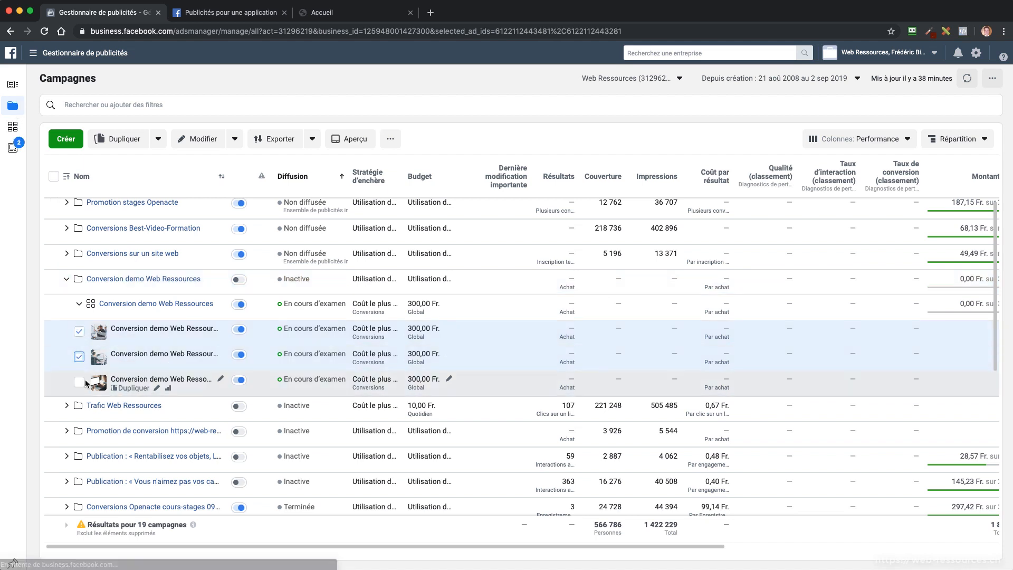
left_click(78, 383)
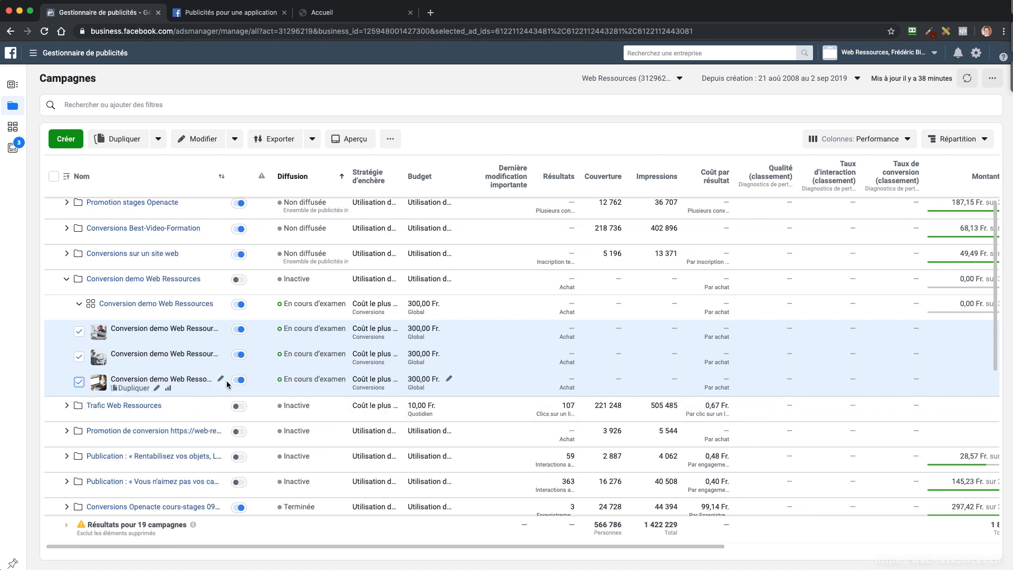
left_click(199, 140)
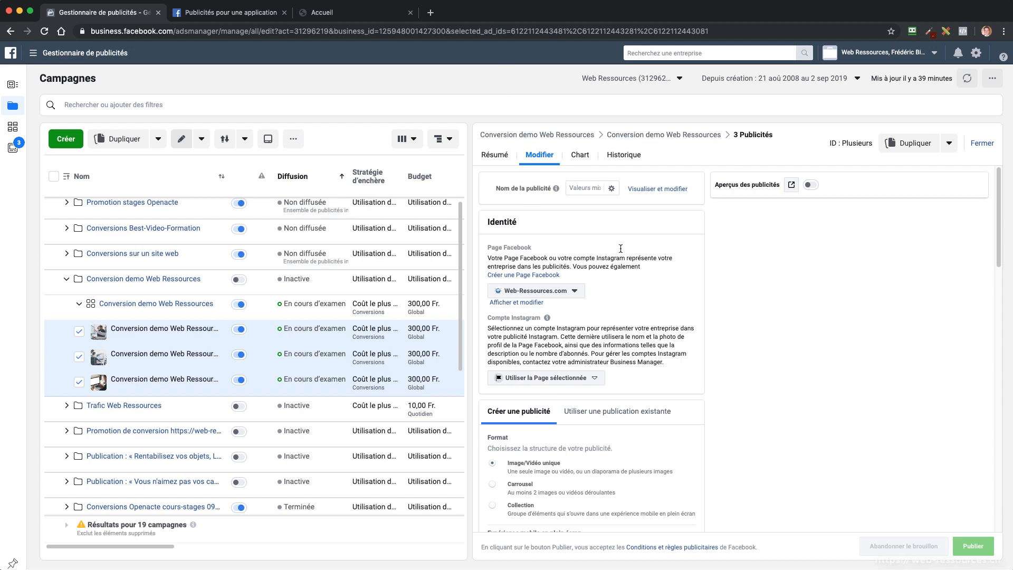
Examine the shared identity, format, image, text and destination settings of the three ads, and deselect the ads
scroll(657, 298, "down", 3)
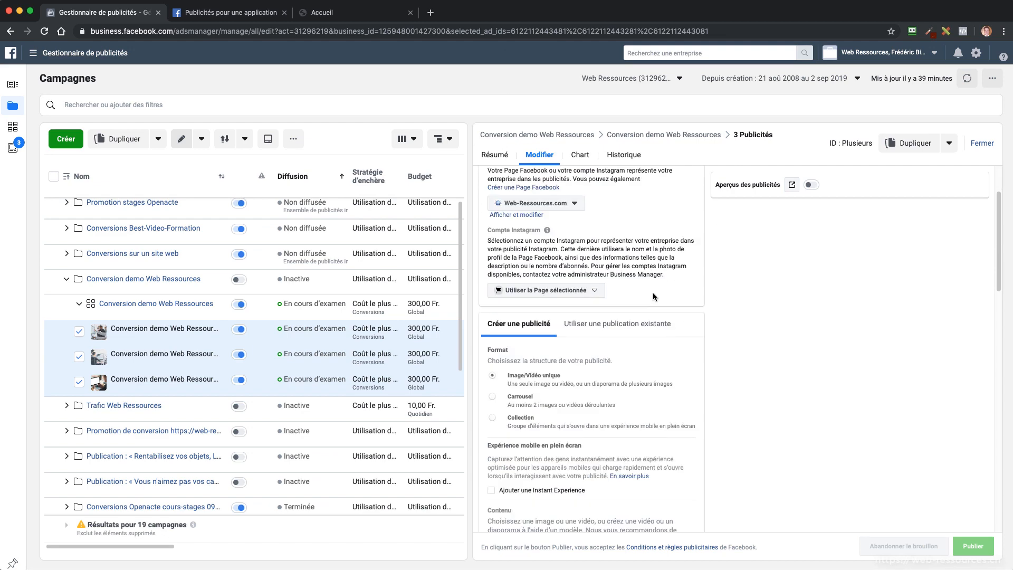
scroll(653, 296, "down", 8)
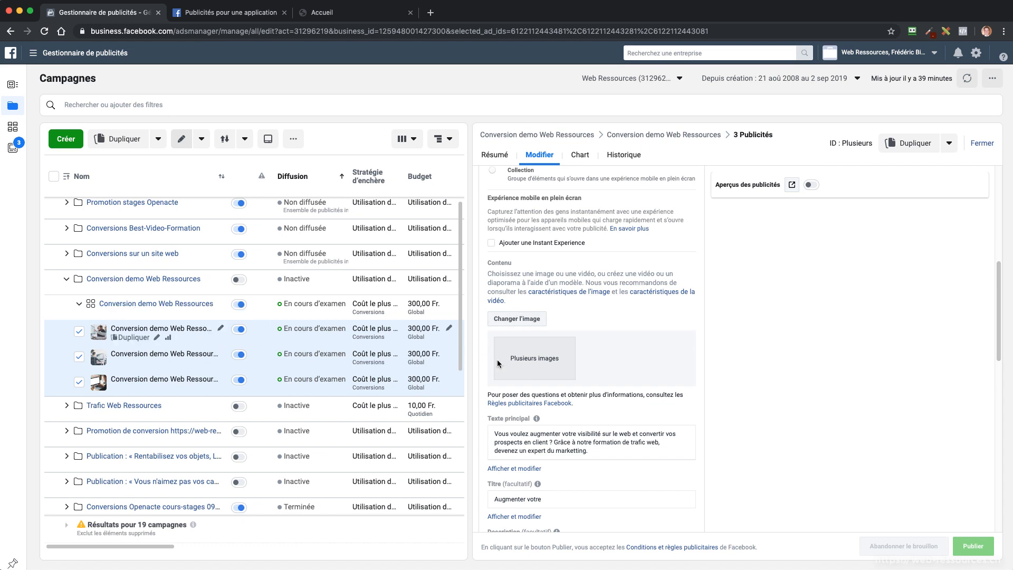
scroll(498, 363, "down", 2)
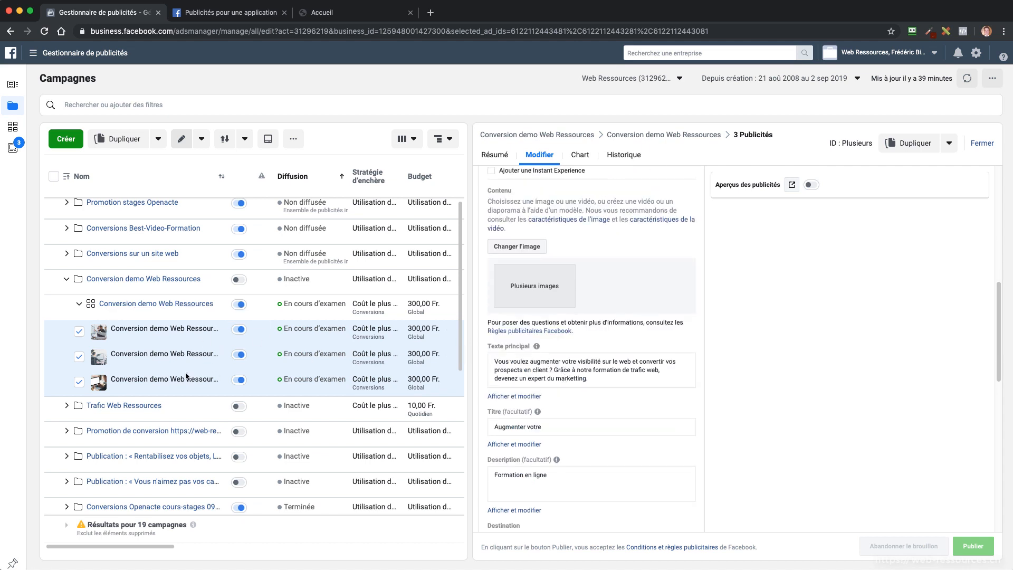
scroll(522, 395, "down", 2)
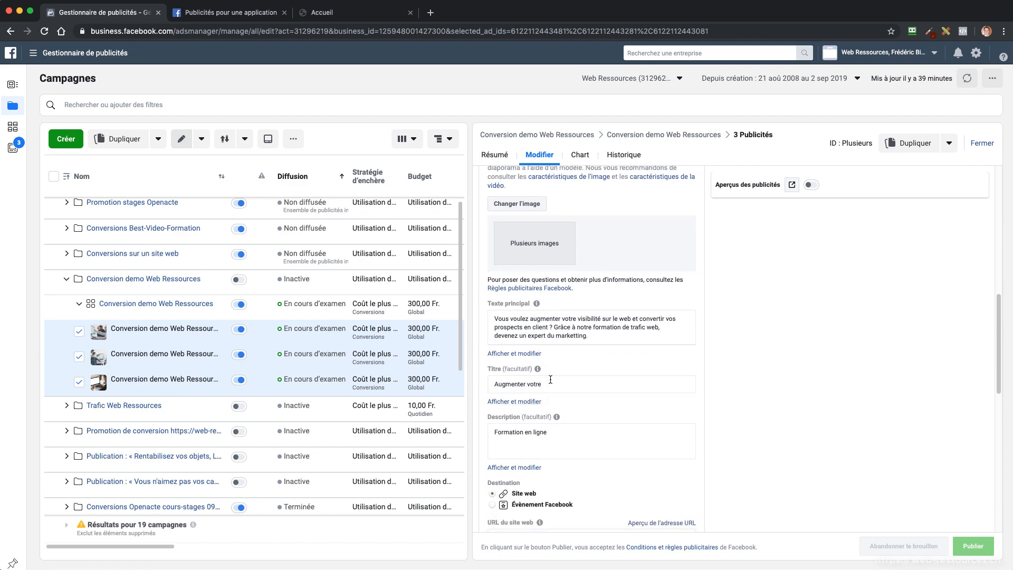
scroll(527, 406, "down", 3)
scroll(546, 413, "up", 10)
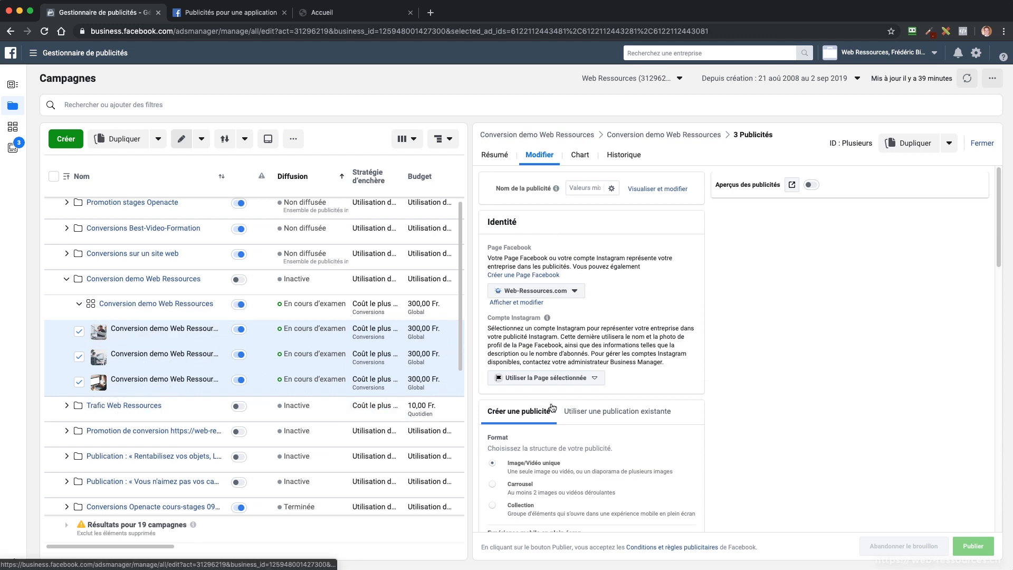
left_click(79, 333)
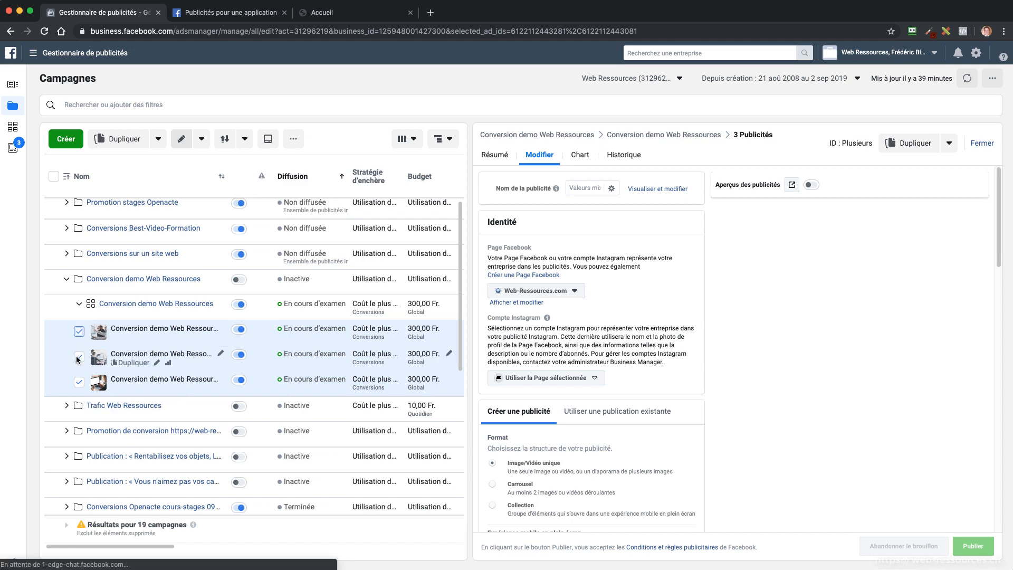
left_click(78, 356)
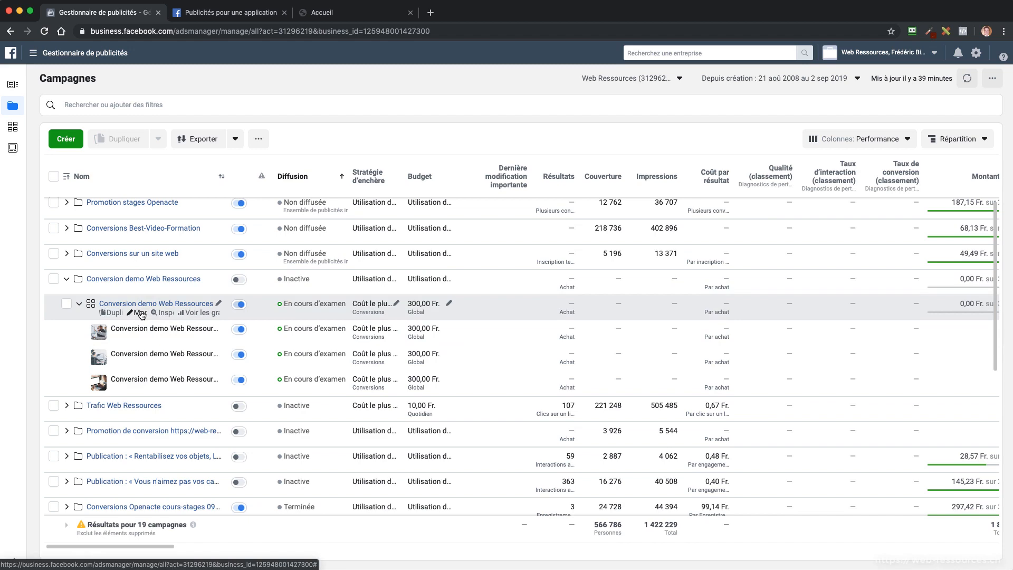
Open the ad set "Conversion demo Web Ressources" for editing and review its conversion, budget, audience and placement settings
left_click(142, 313)
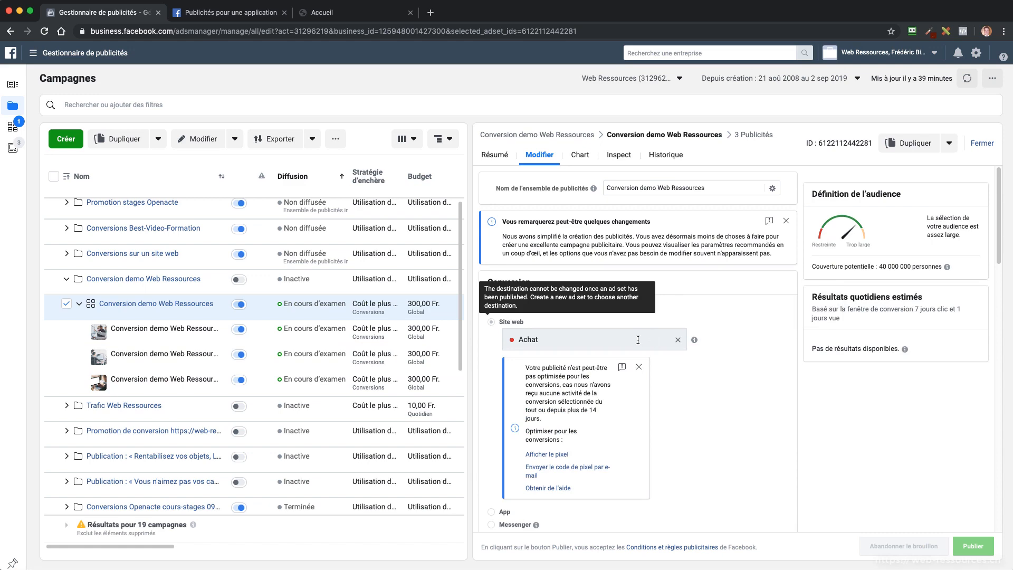
scroll(652, 368, "down", 6)
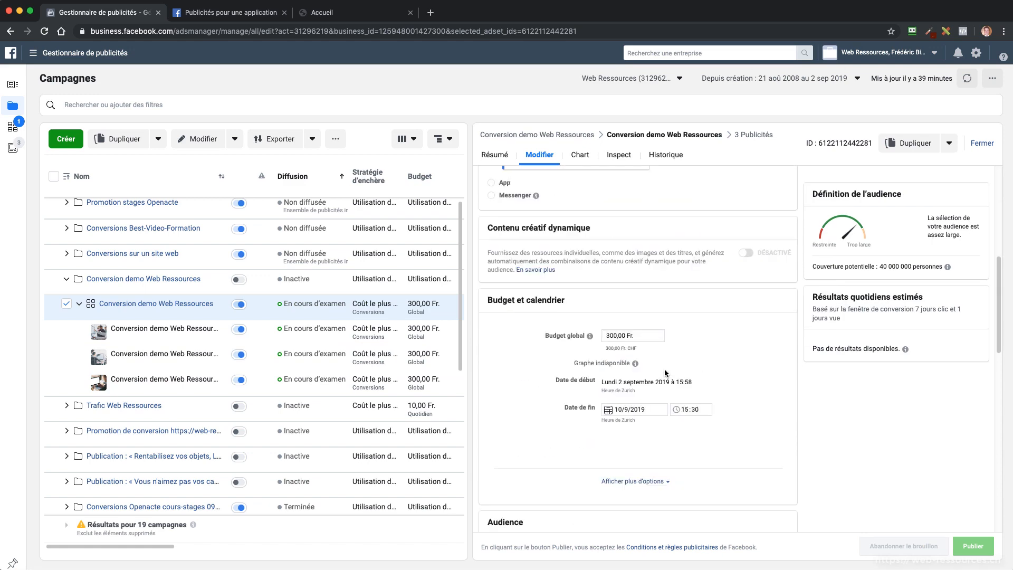
scroll(664, 371, "down", 10)
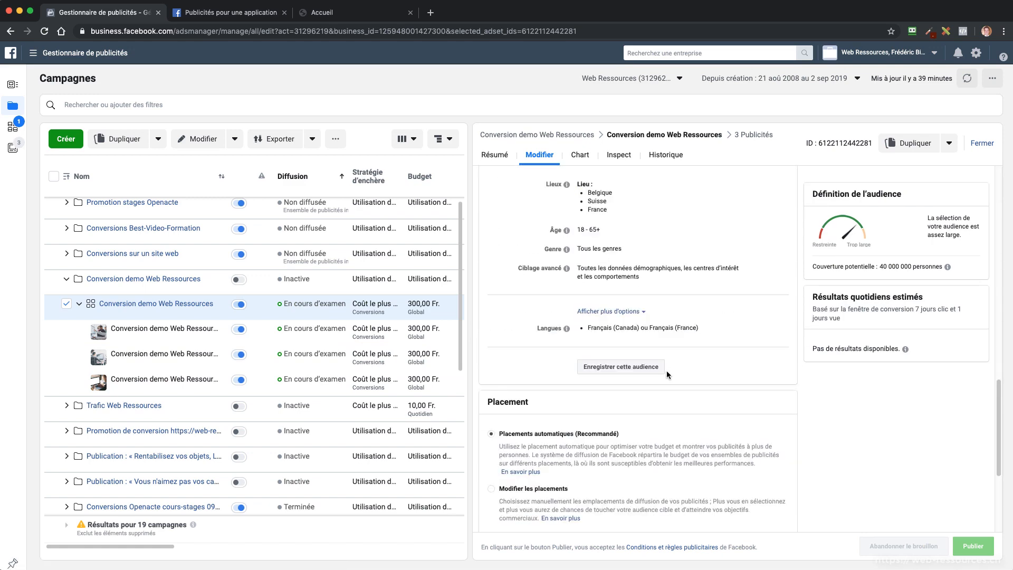
scroll(666, 372, "down", 4)
scroll(667, 376, "up", 12)
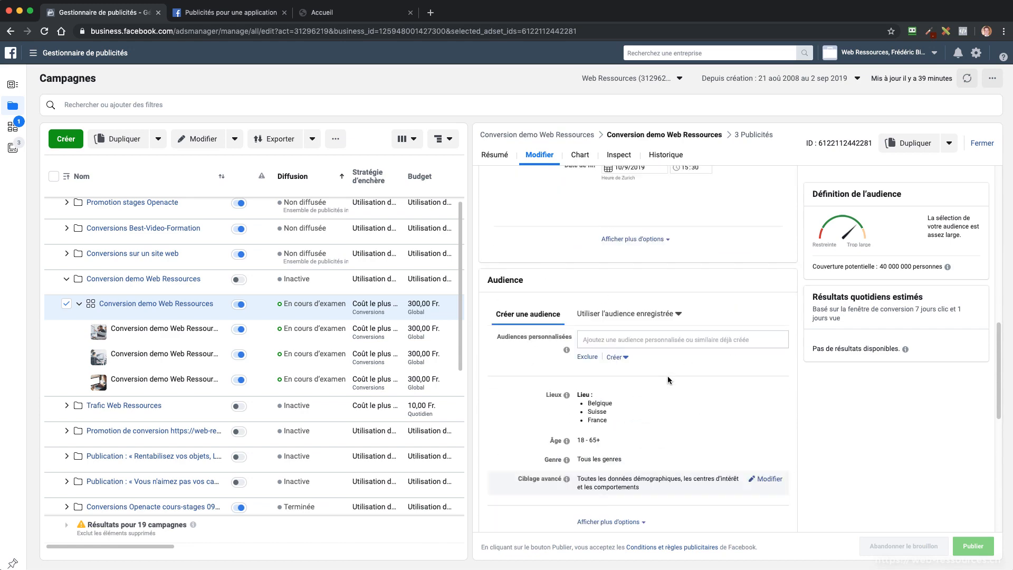
scroll(667, 375, "up", 8)
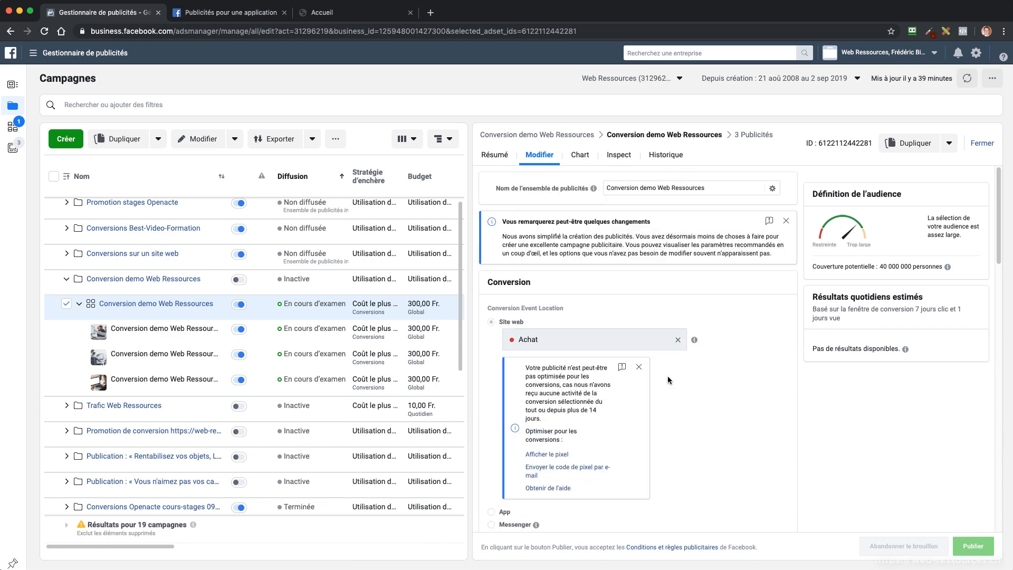
Replace the ad set's website conversion event with the Achat event of the Pixel web-ressources.com
left_click(677, 340)
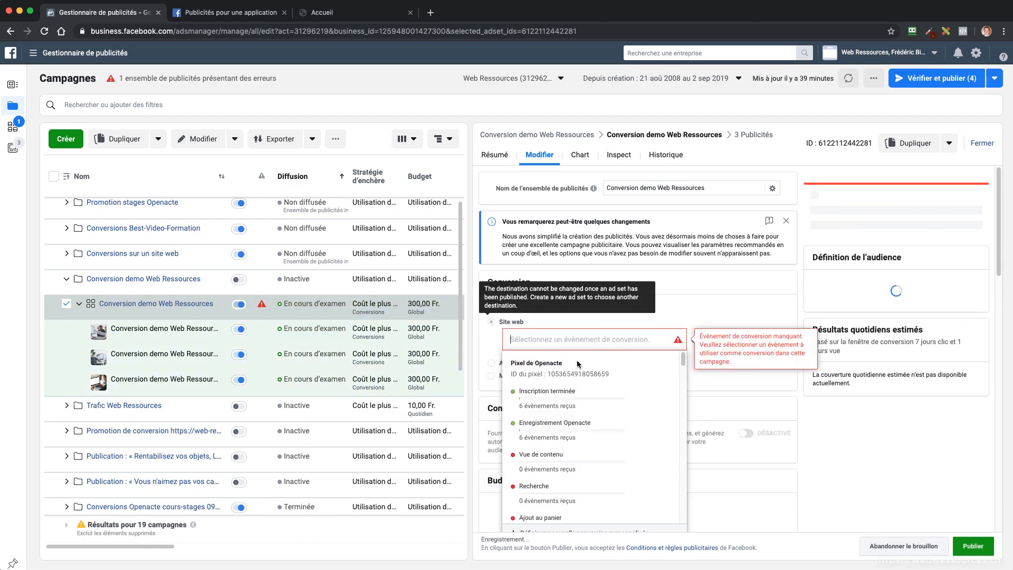
scroll(555, 412, "down", 5)
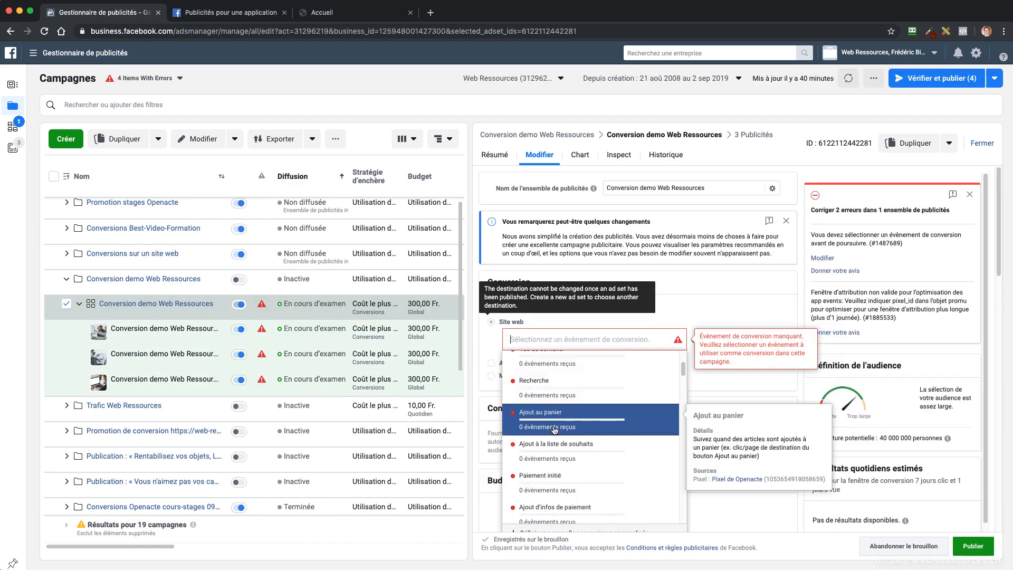
scroll(556, 433, "down", 5)
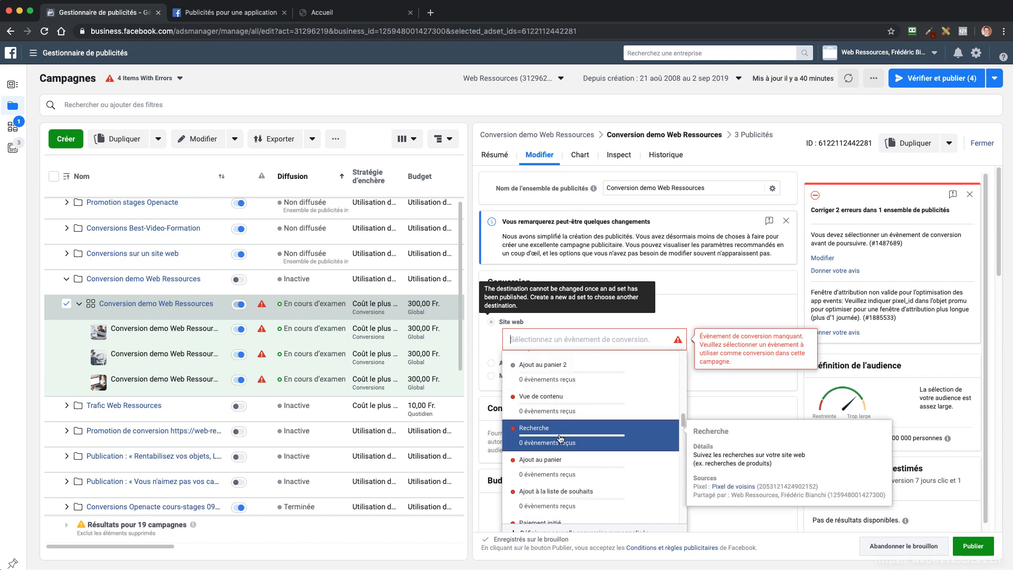
scroll(560, 438, "down", 5)
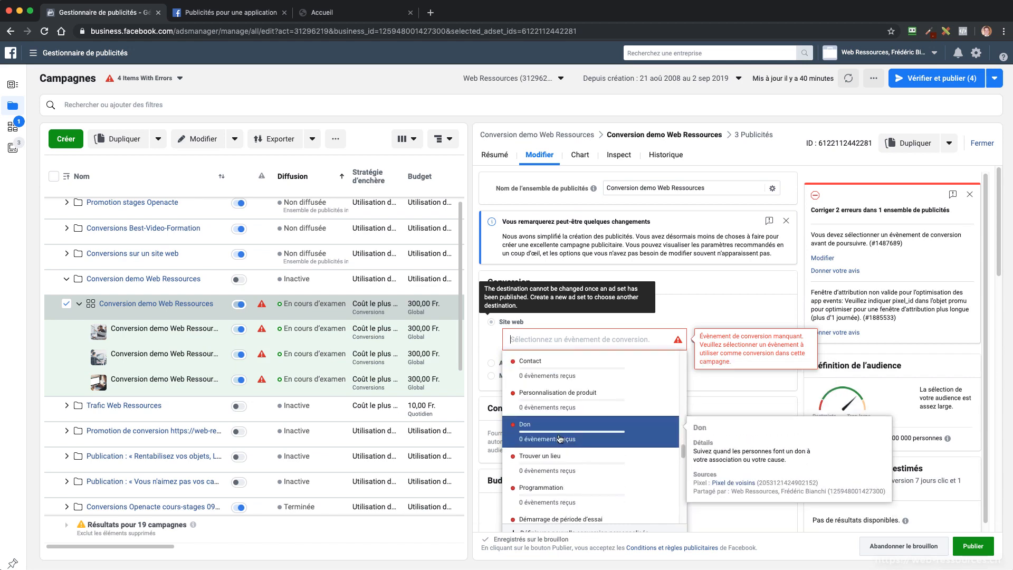
scroll(558, 443, "down", 2)
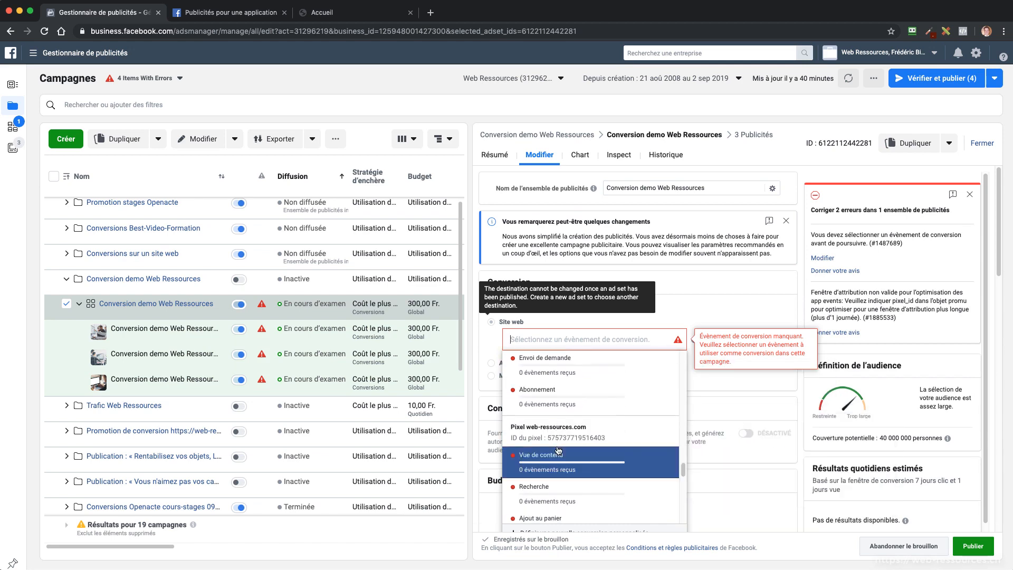
scroll(558, 449, "down", 5)
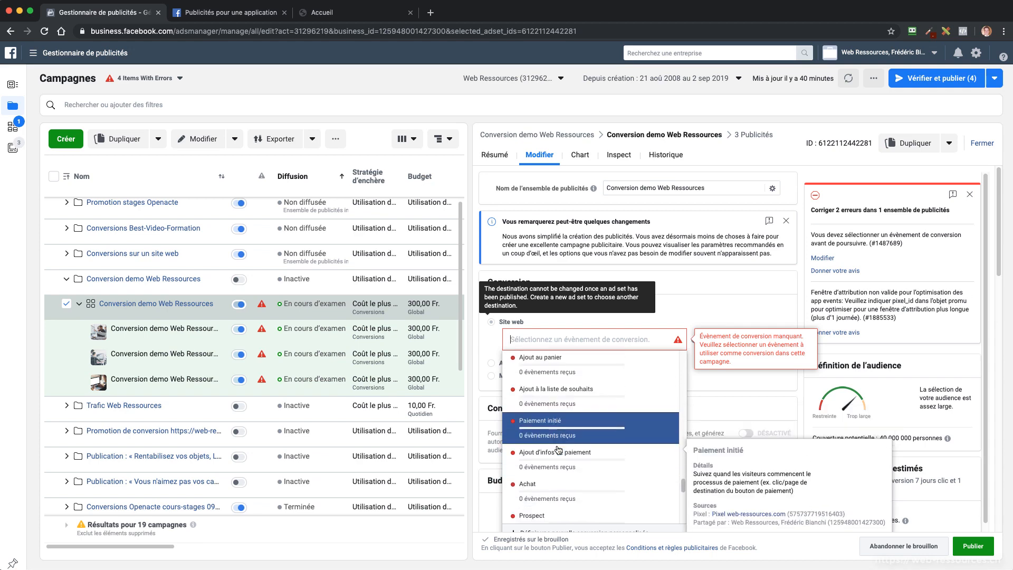
left_click(551, 486)
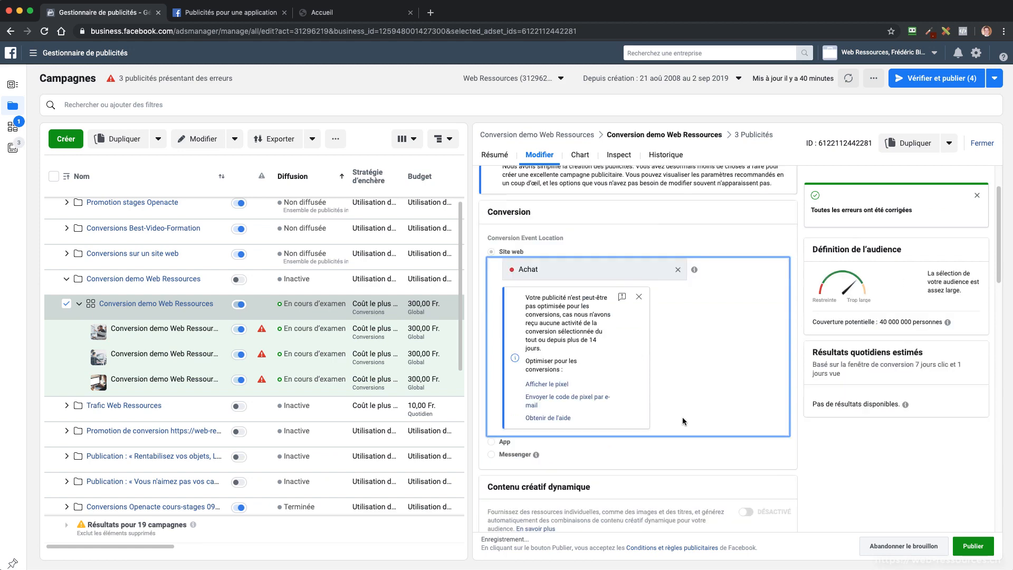
Publish the ad set change and the draft tracking updates (Suivi) of the ads Image 1, Image 2 and Image 3
left_click(975, 546)
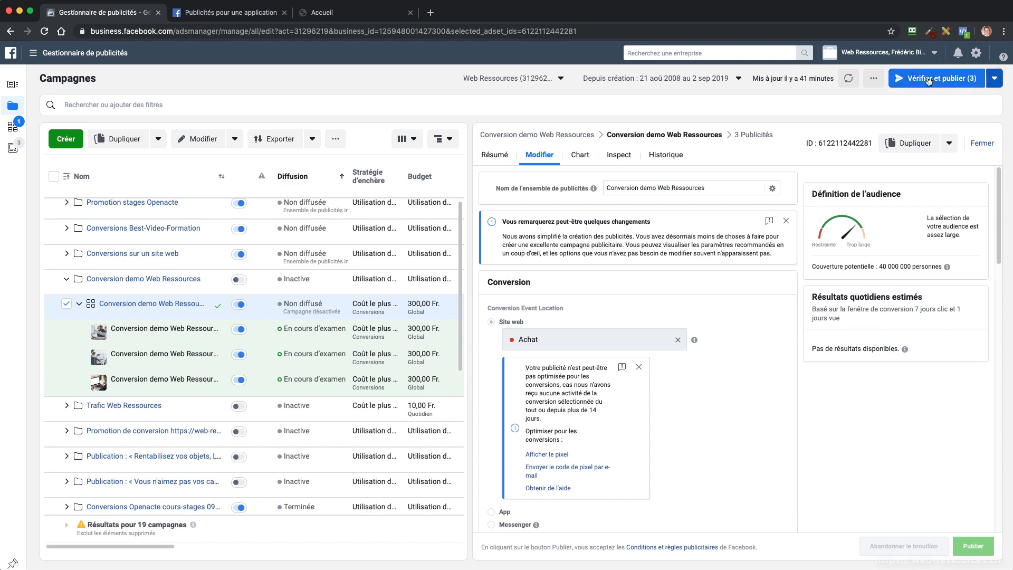
left_click(935, 79)
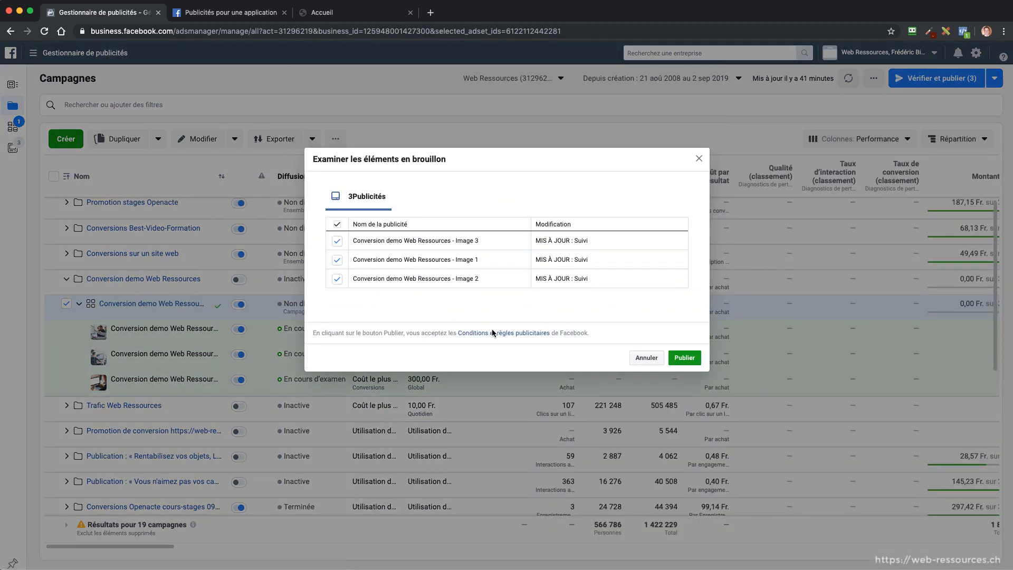
left_click(684, 357)
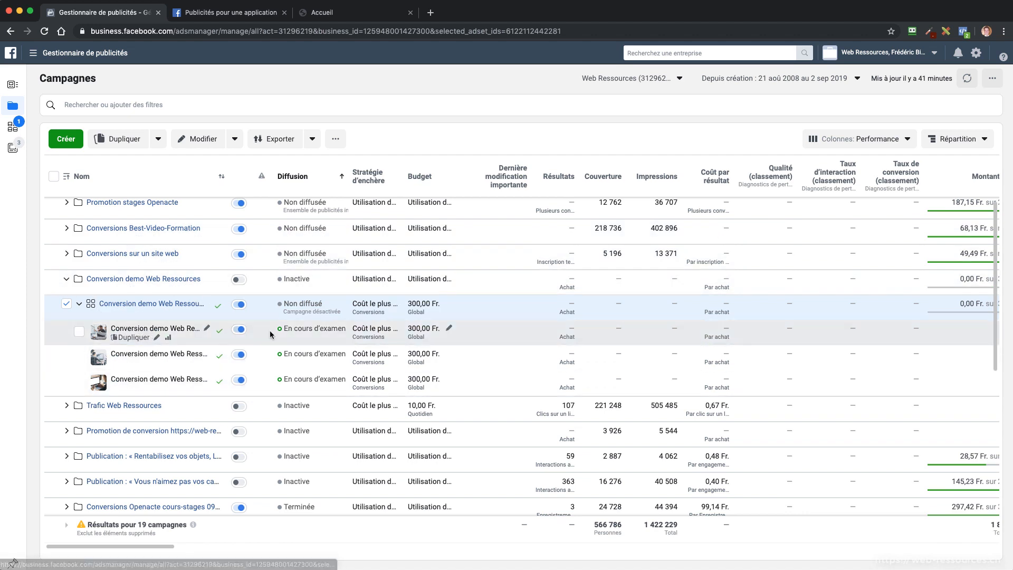
Open the ad "Conversion demo Web Ressources - Image 3" for editing and review its format, text, destination and conversion tracking settings
scroll(266, 306, "down", 1)
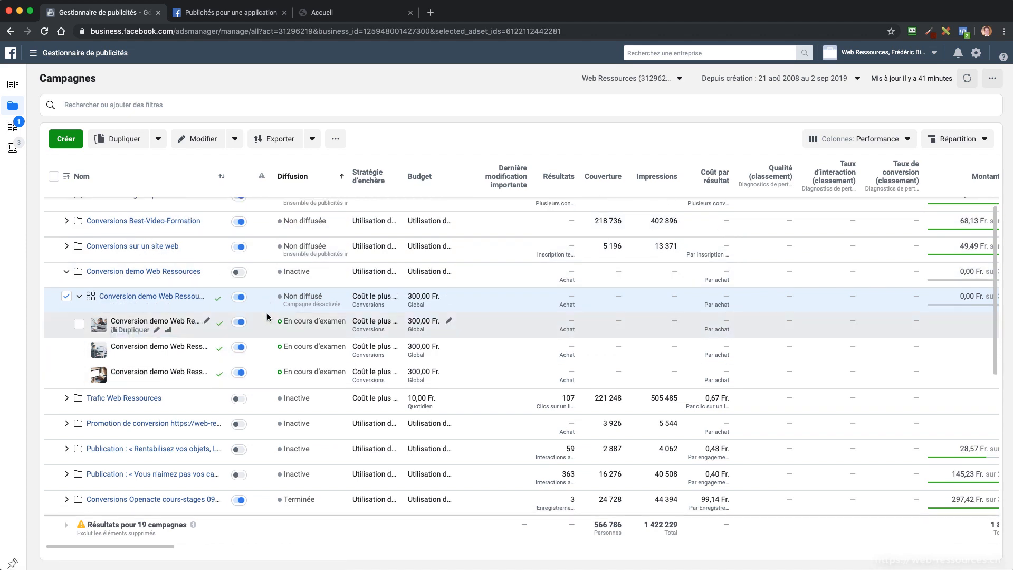
scroll(267, 315, "up", 1)
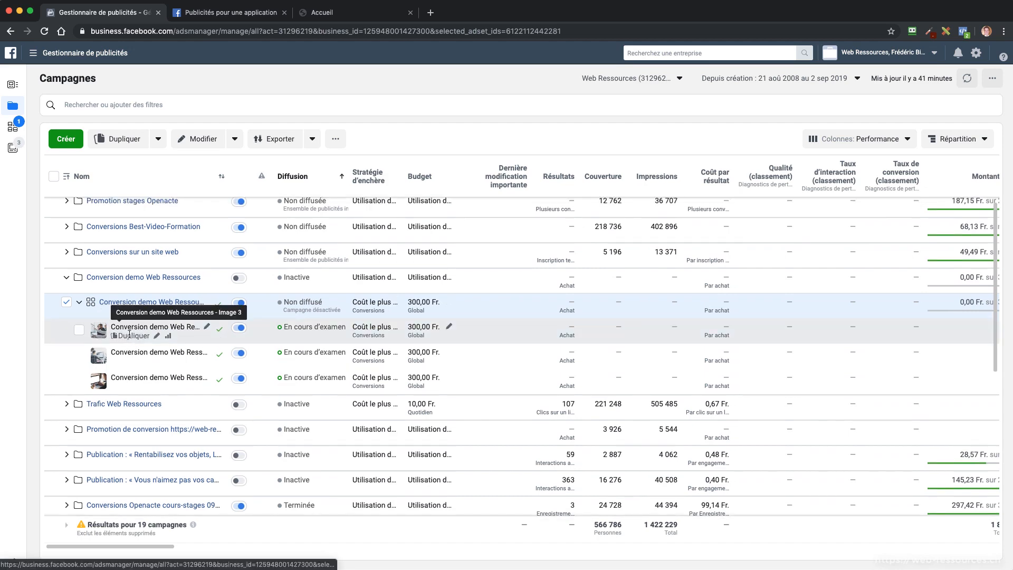
left_click(157, 337)
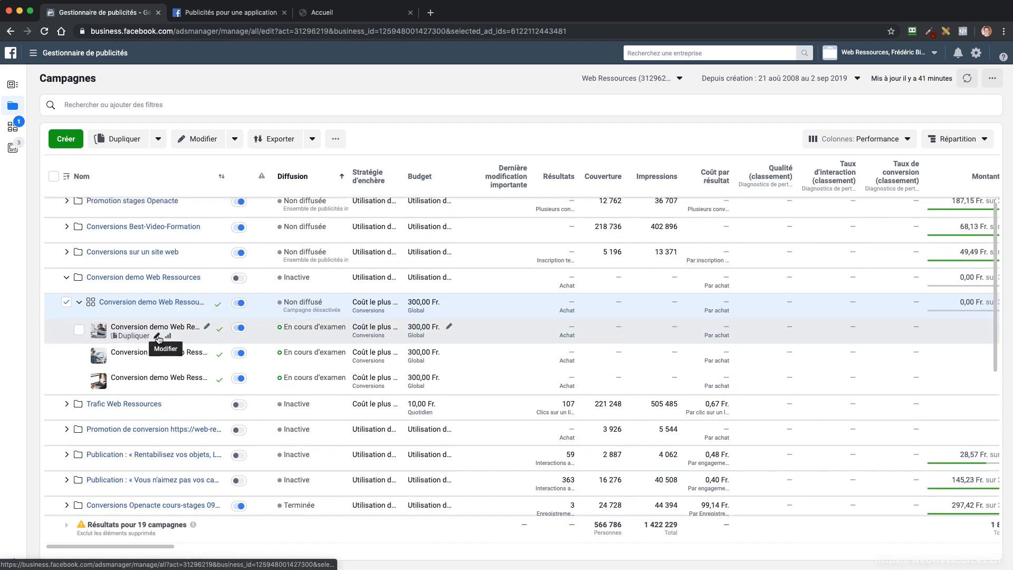
scroll(594, 390, "down", 6)
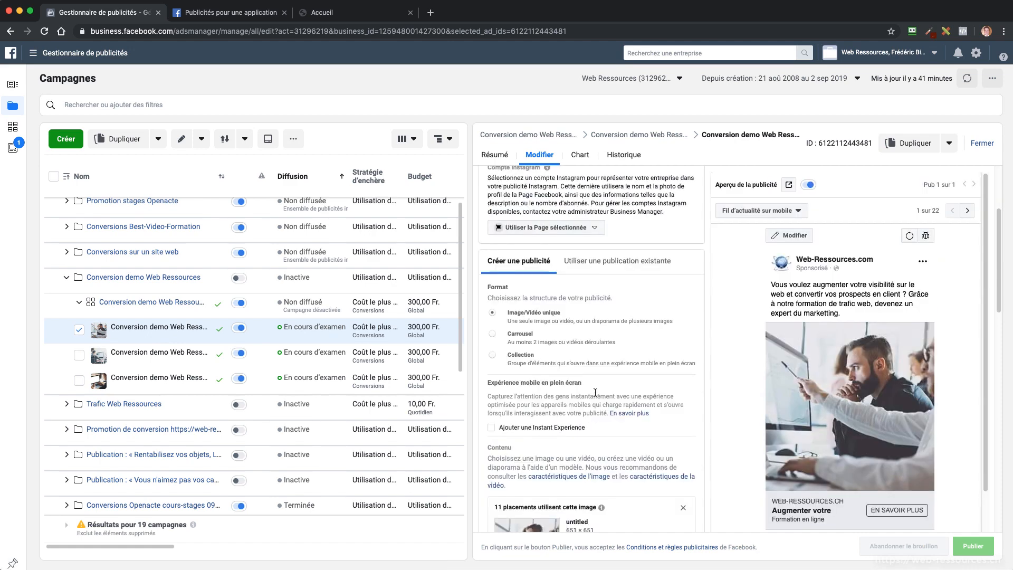
scroll(596, 397, "down", 10)
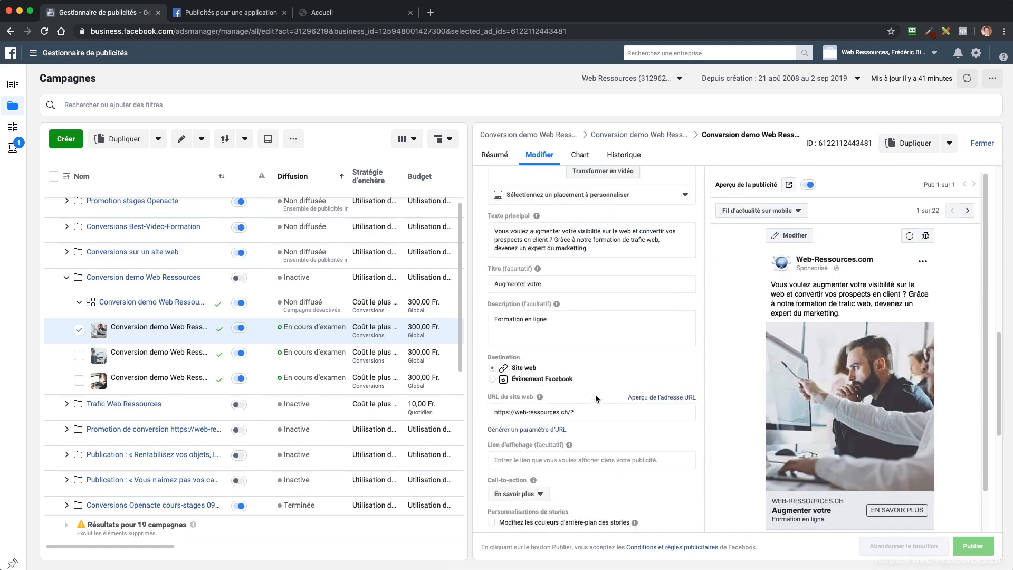
scroll(594, 396, "down", 2)
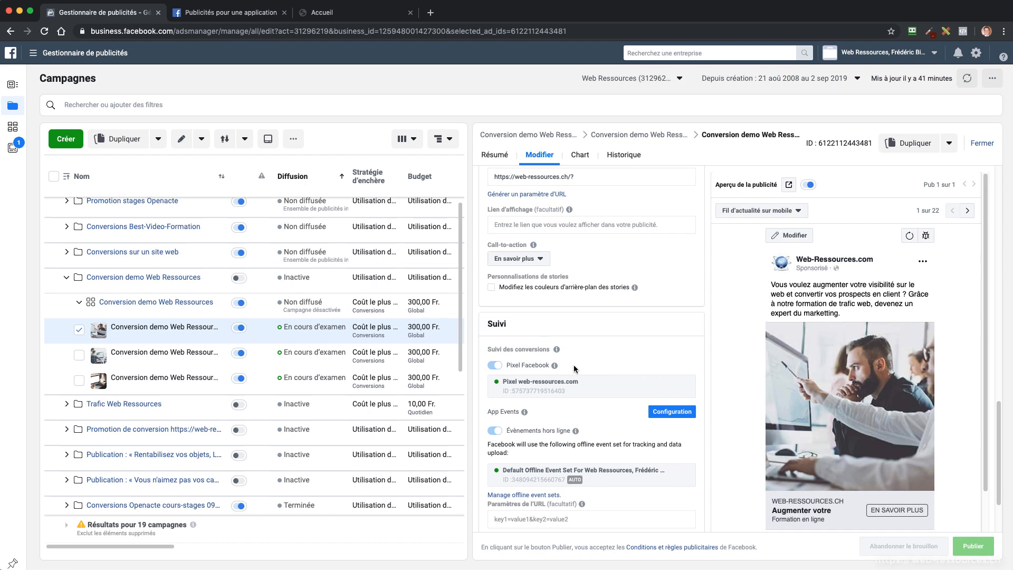
left_click(79, 332)
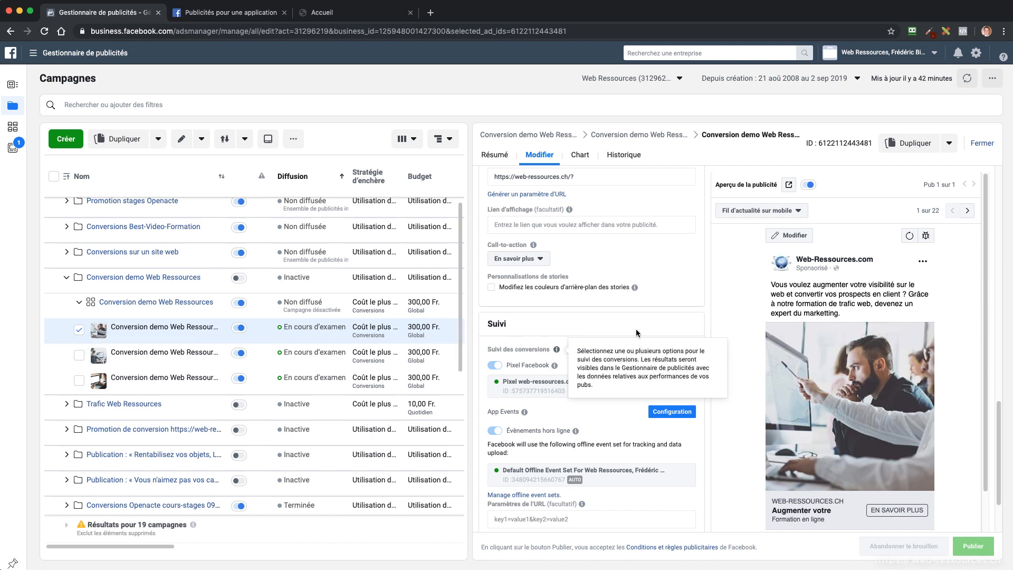